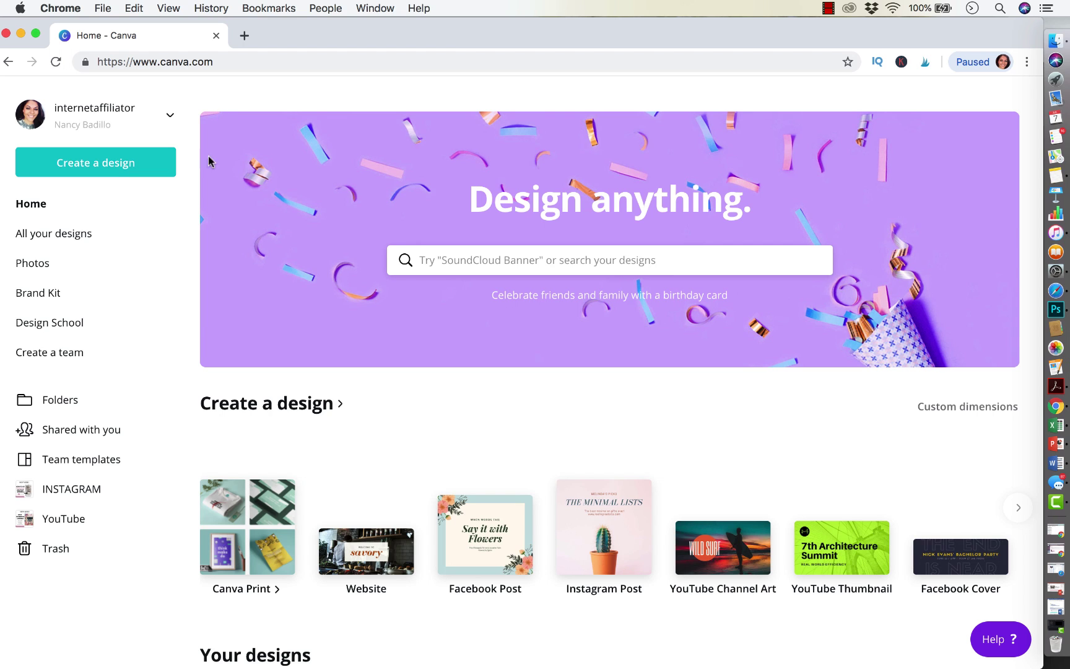
Step: Browse the design types on the home page and create a blank Resume design
scroll(461, 406, down, 1)
scroll(461, 406, down, 4)
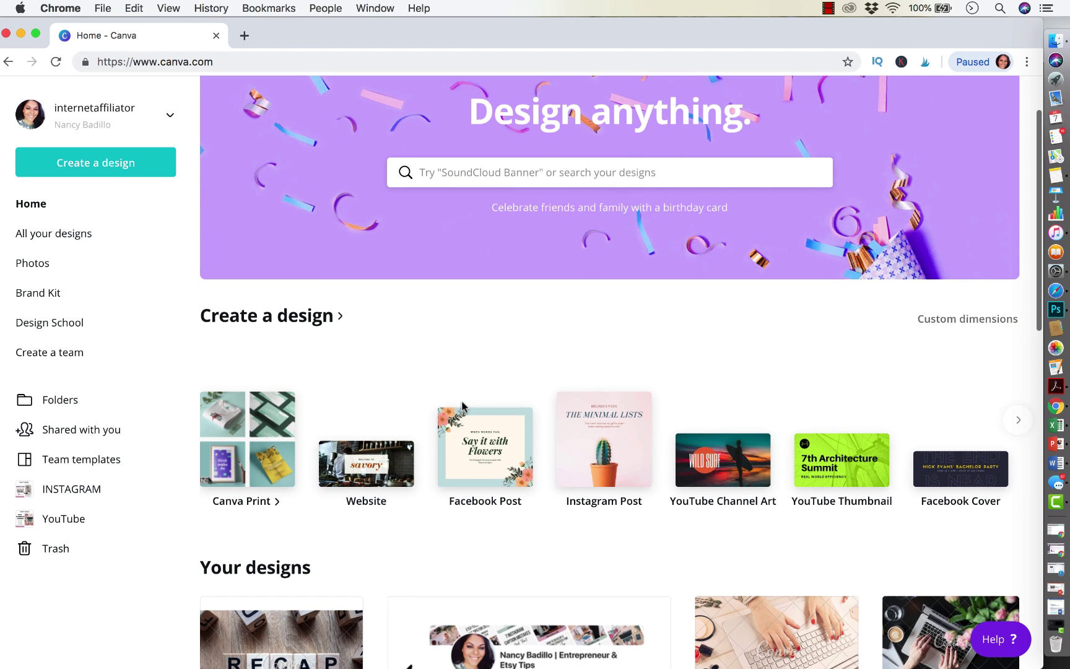
scroll(285, 316, down, 3)
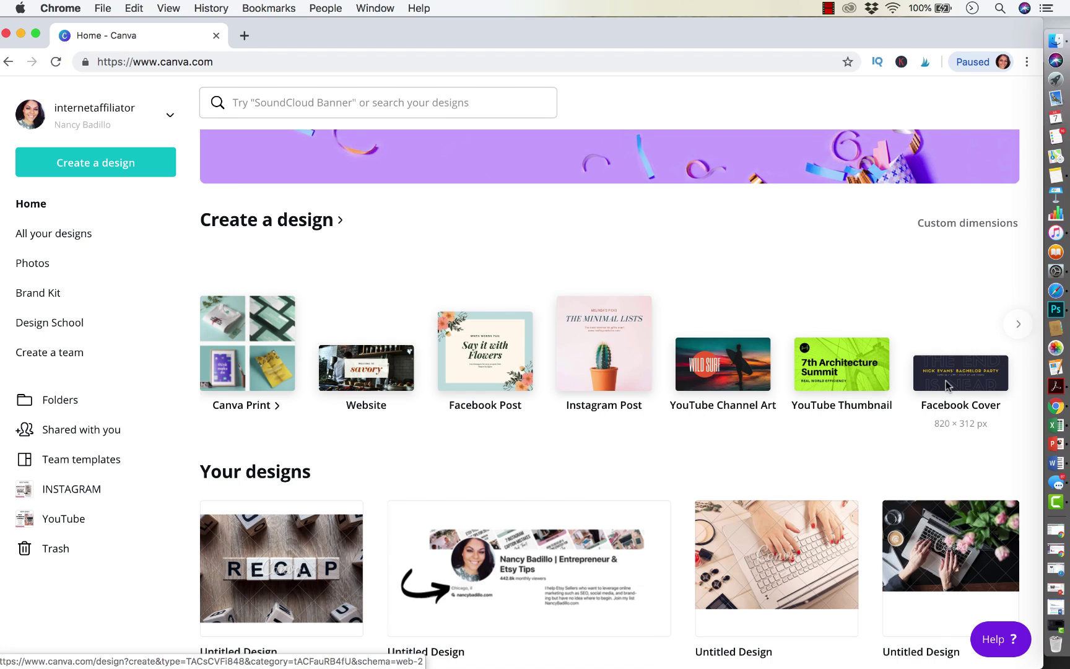
click(1018, 331)
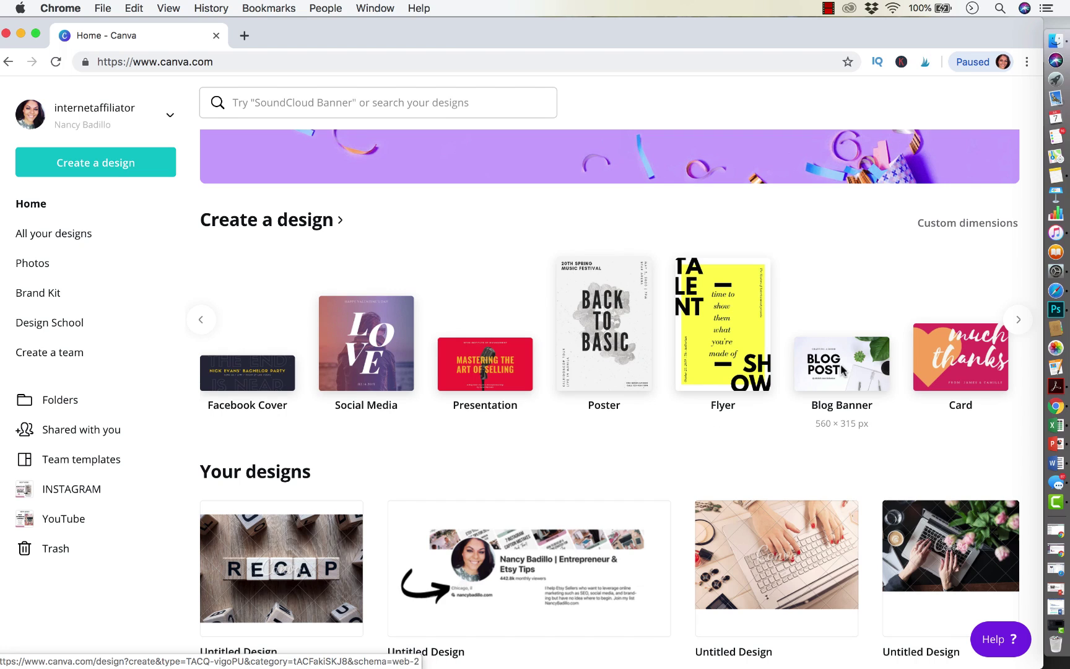
click(1018, 319)
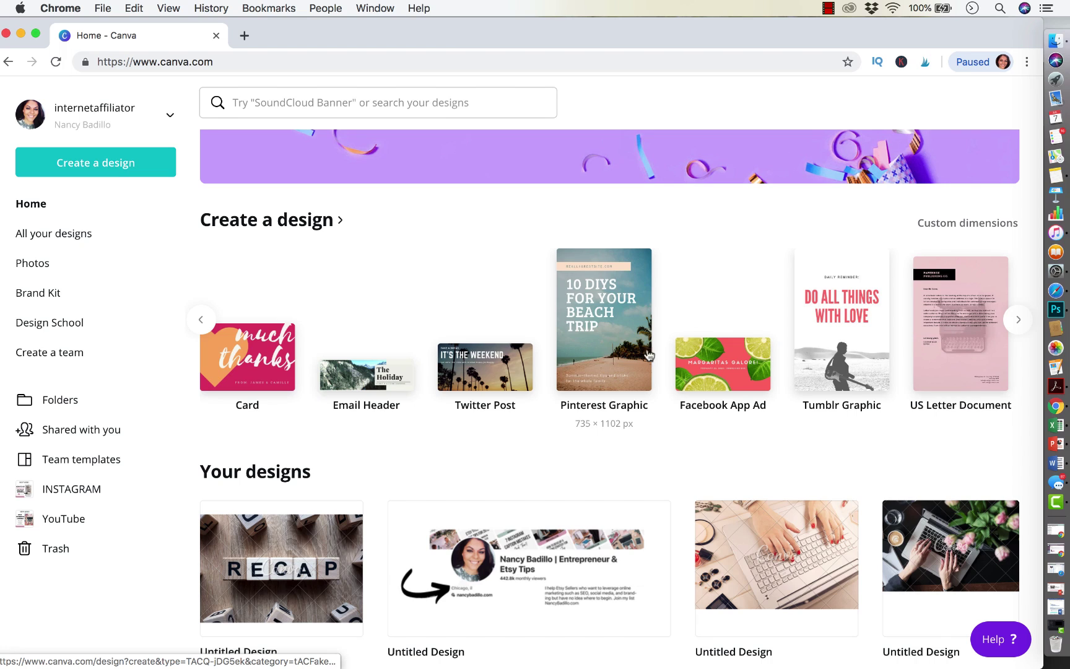
click(1018, 318)
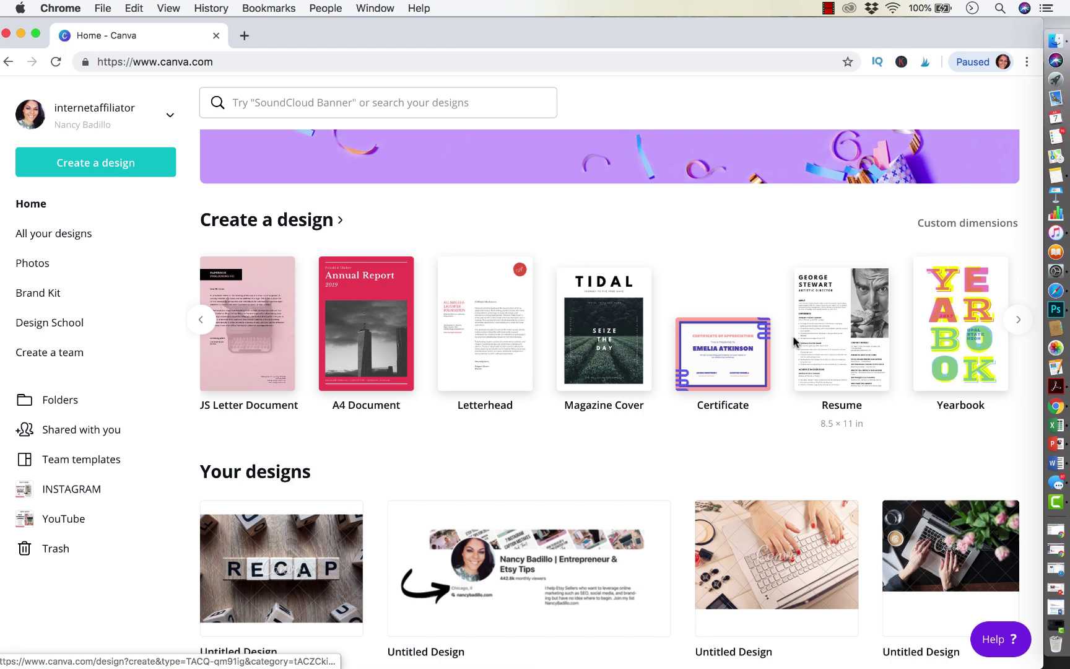
click(837, 358)
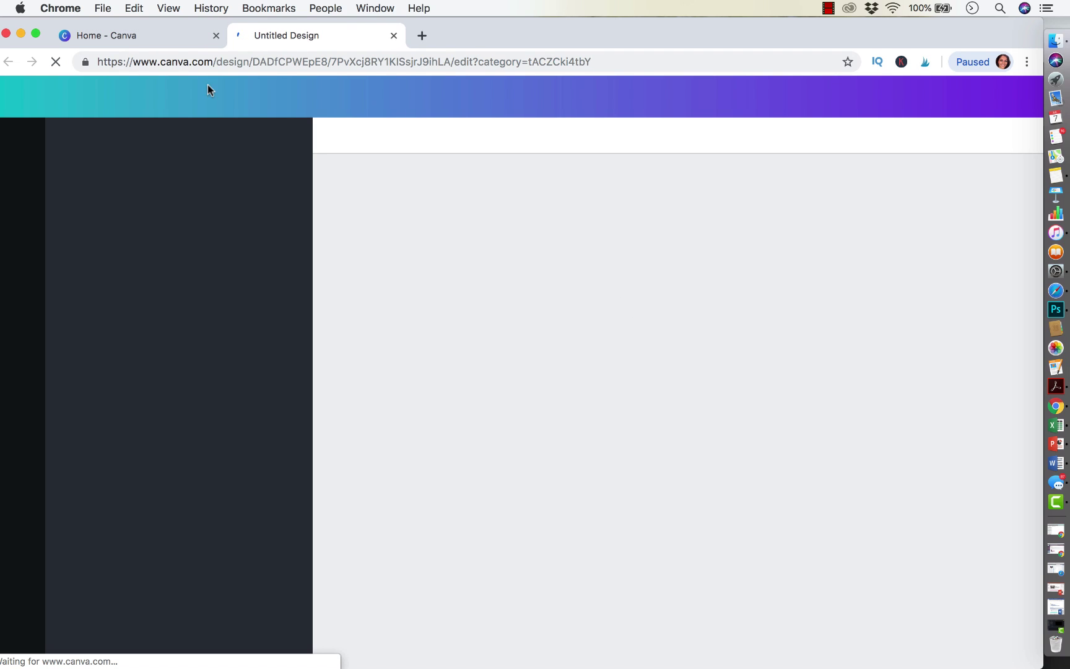
Step: Return to the Canva home page and examine the further design types, from Yearbook through Label
click(110, 34)
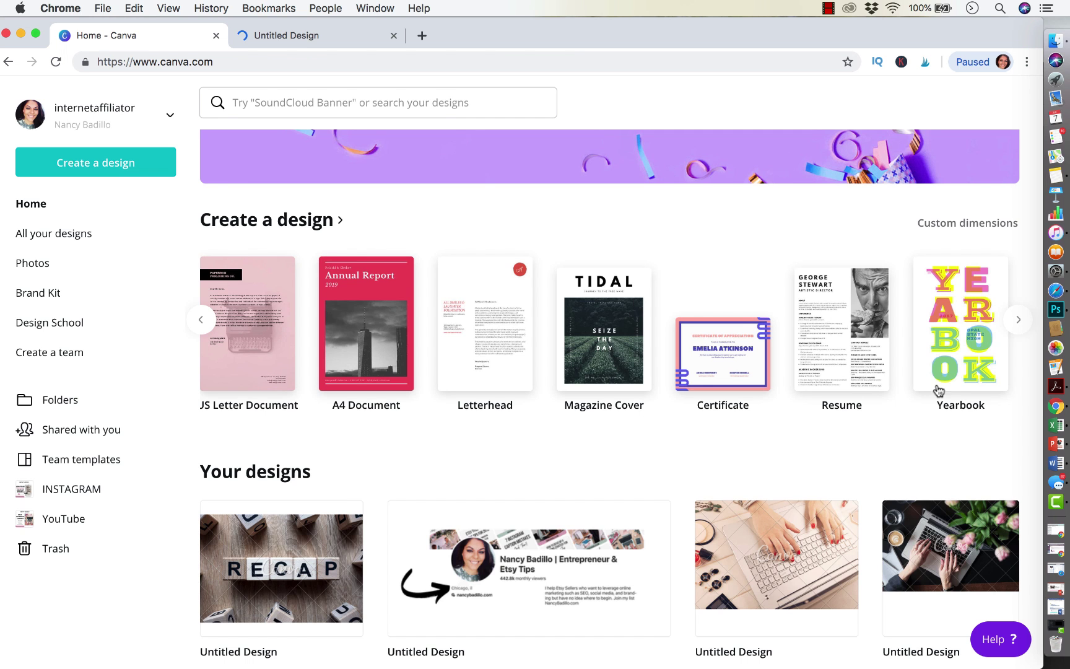
click(1017, 319)
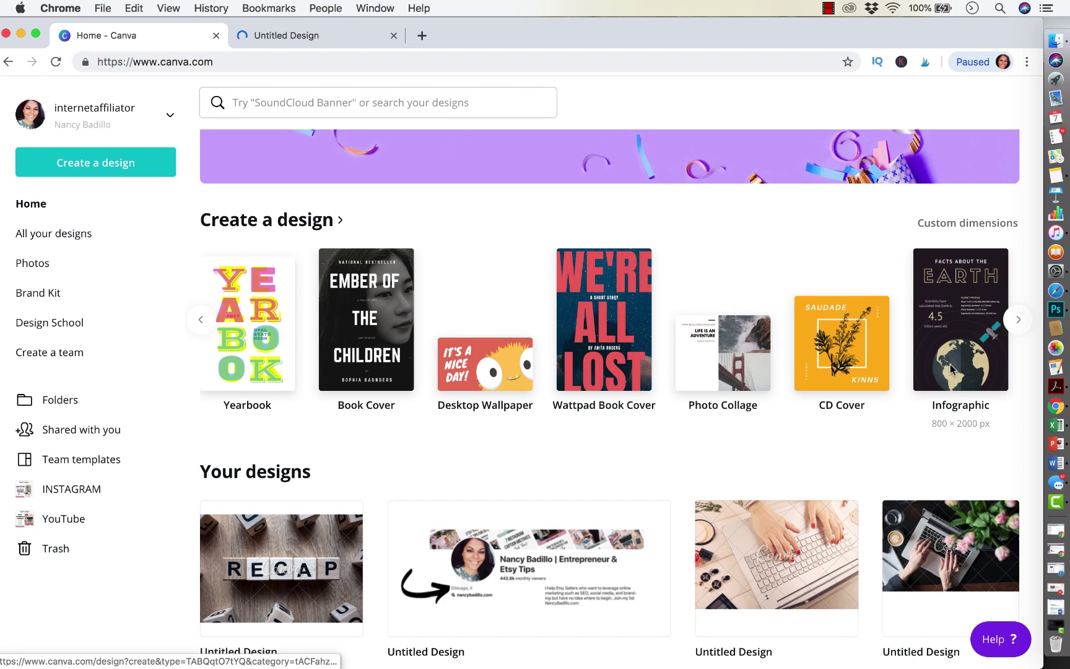
click(1020, 322)
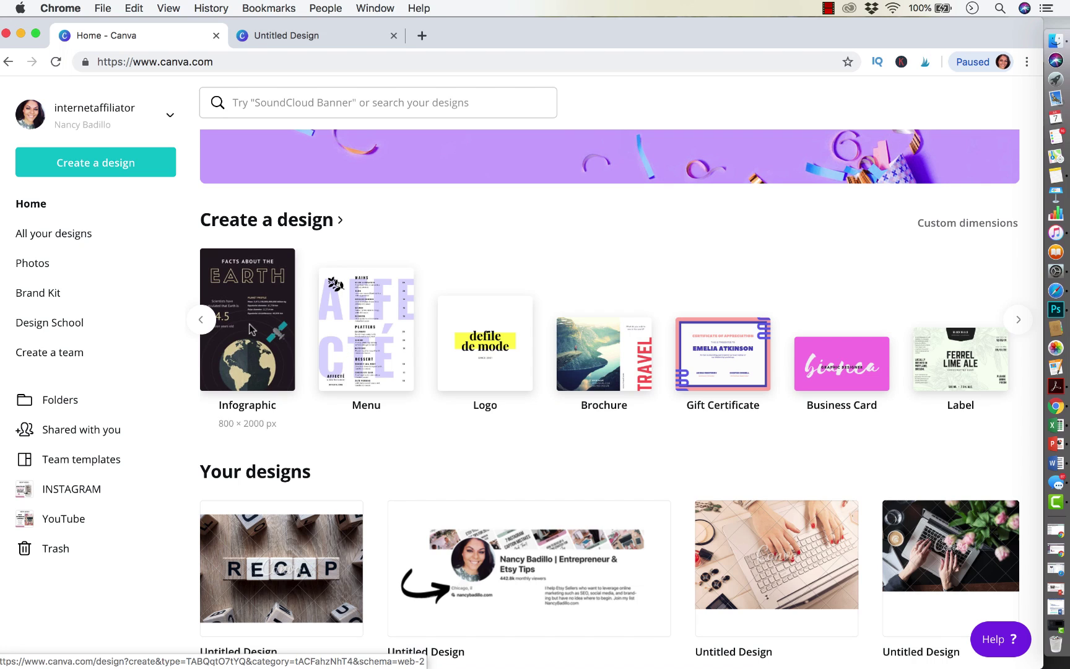
Step: Go back to the first design types and create a blank Instagram Post design
click(200, 322)
click(199, 322)
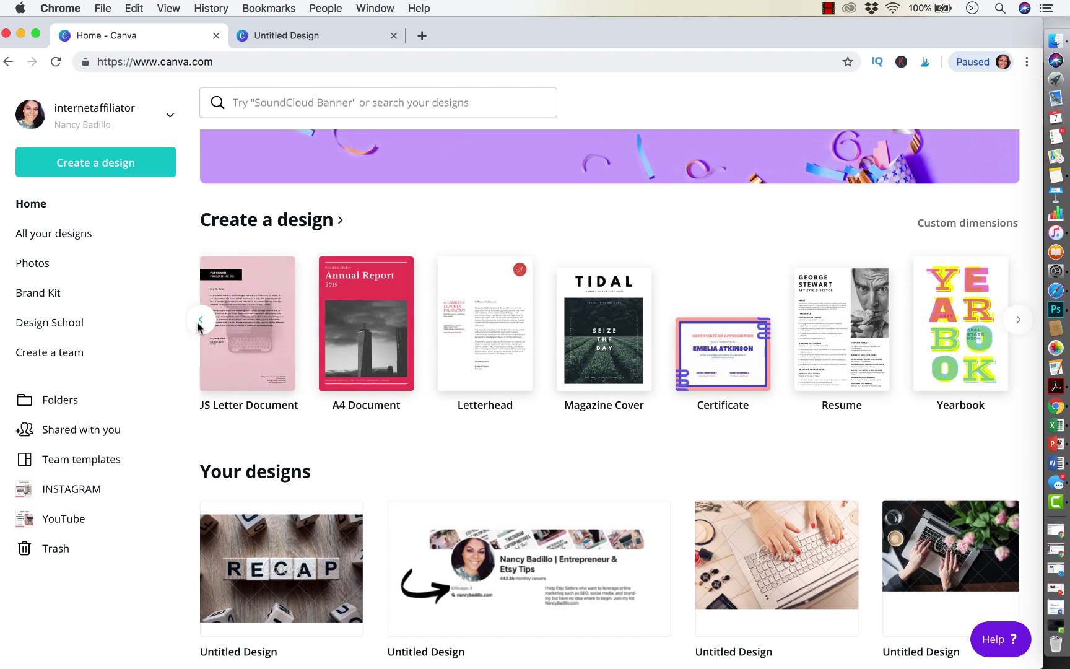
click(199, 320)
click(199, 320)
click(199, 320)
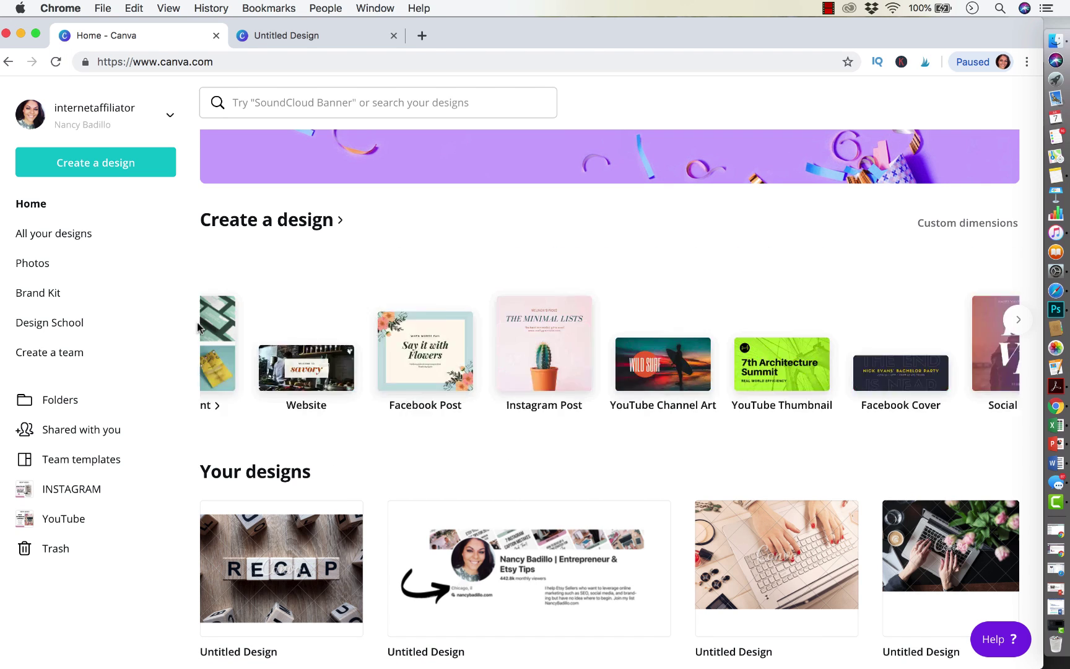
click(200, 321)
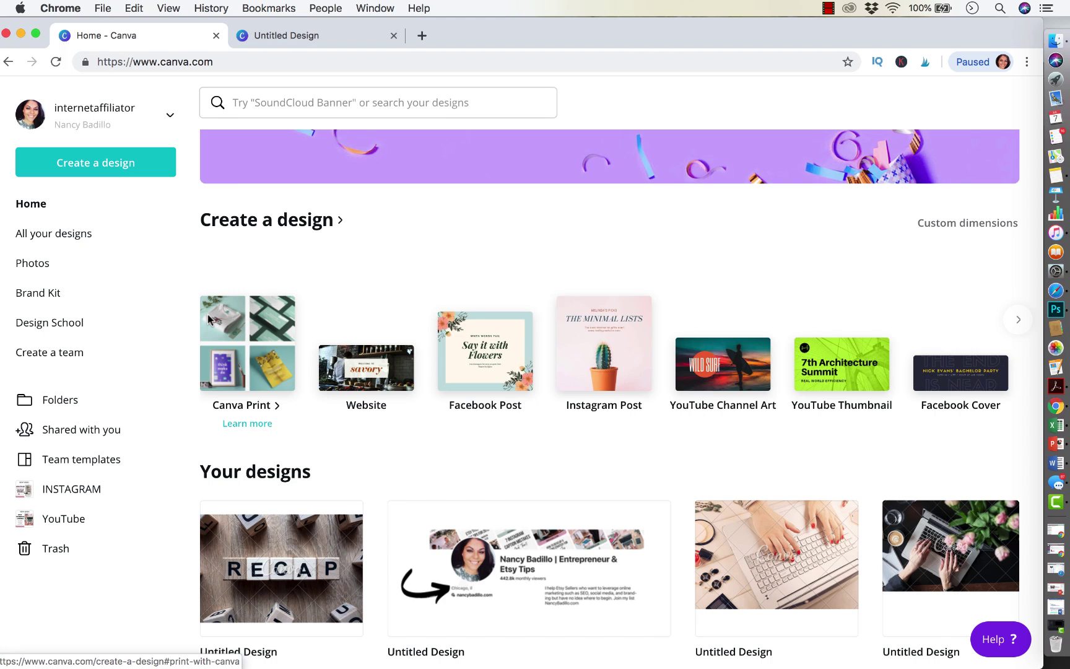
click(594, 365)
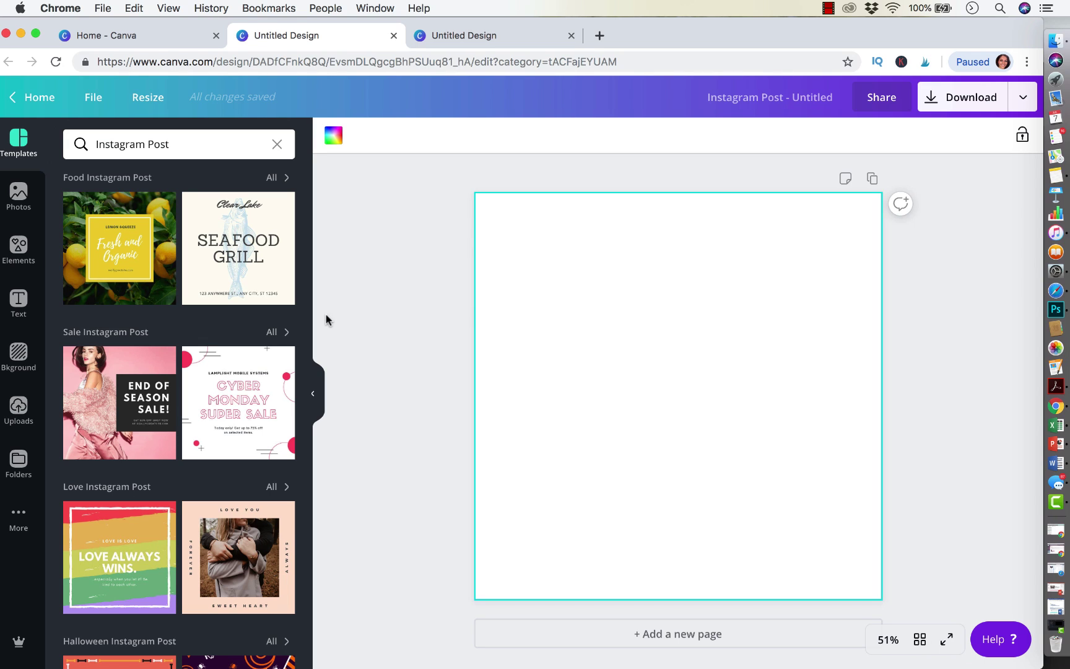
Step: Look through the Instagram Post template categories and the individual templates listed below them
scroll(256, 324, down, 5)
scroll(255, 323, down, 15)
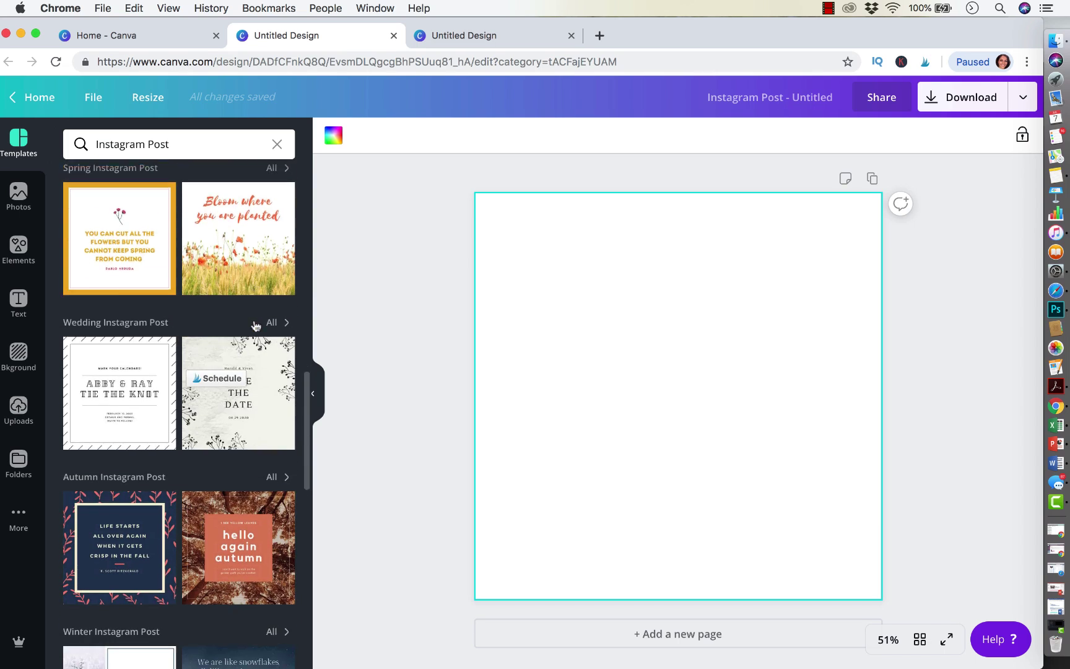
scroll(255, 324, up, 20)
mouse_move(265, 268)
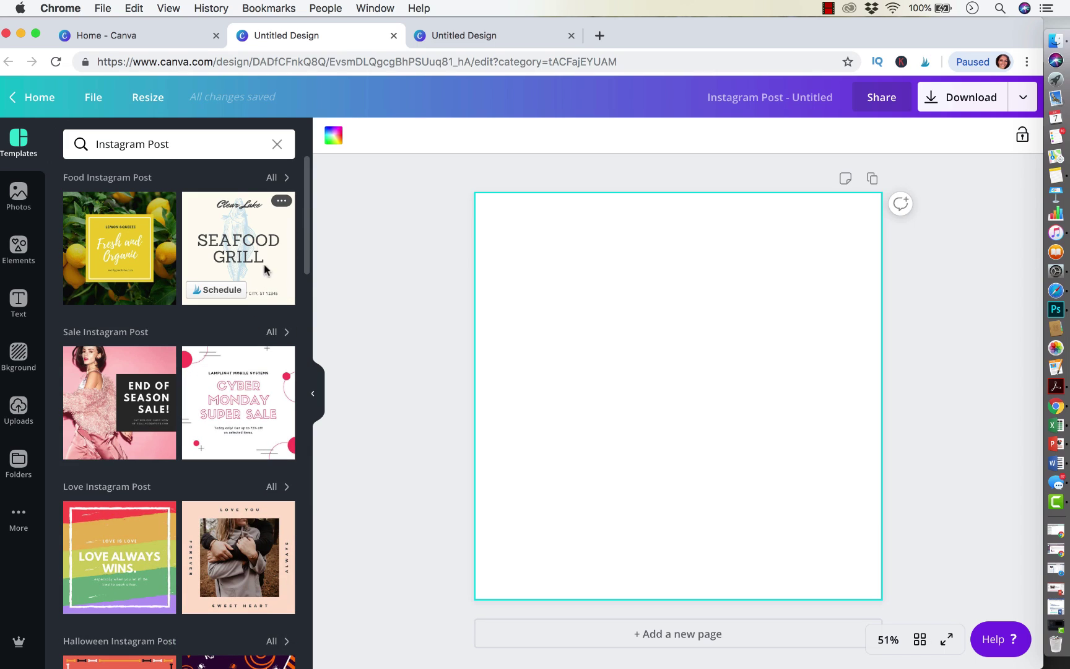
scroll(274, 293, down, 20)
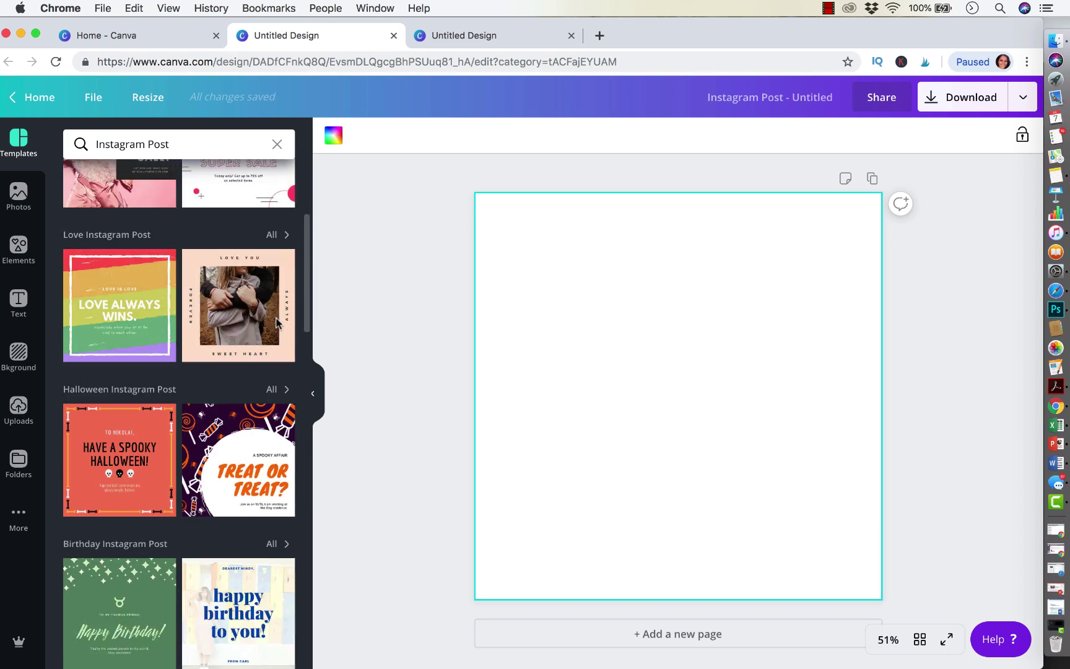
scroll(277, 322, down, 10)
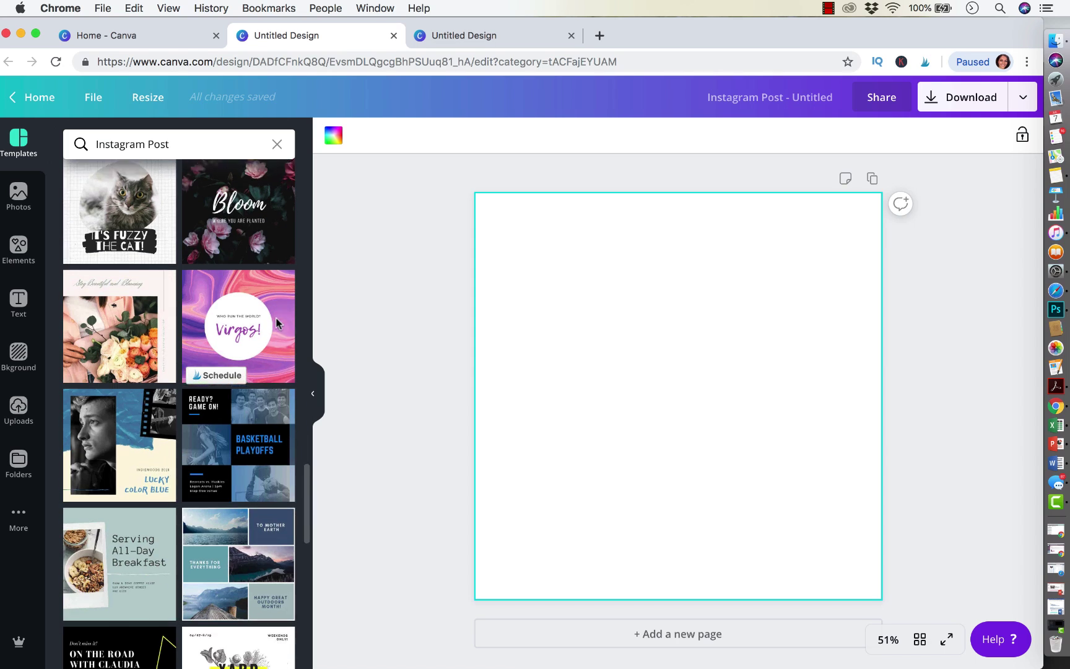
Step: Open the photo library and look through the trending photos
click(12, 198)
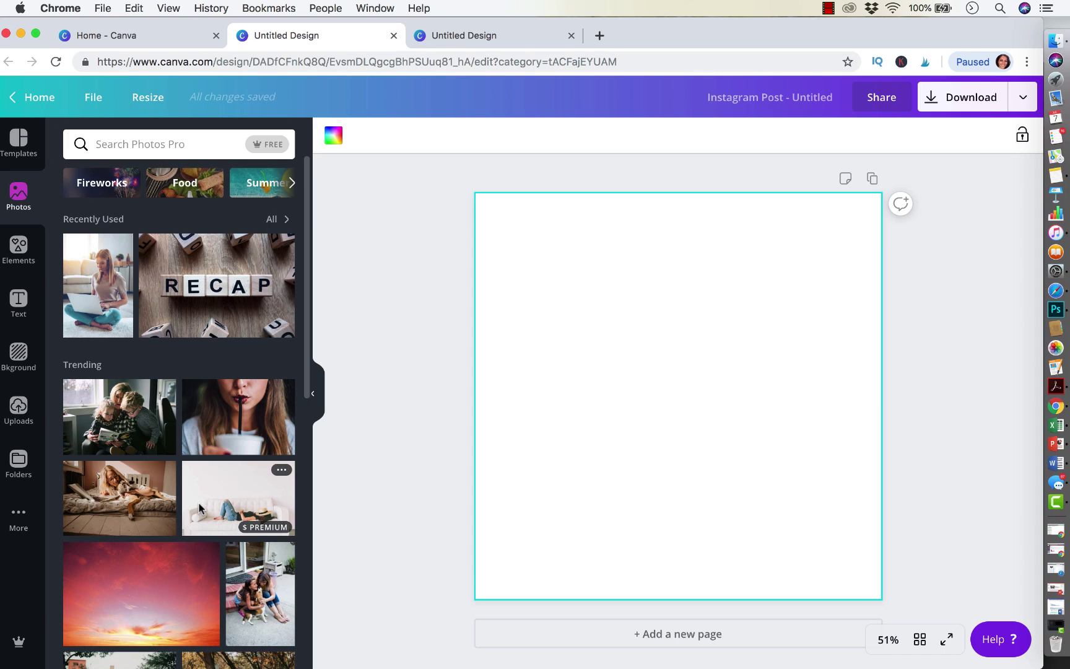
scroll(144, 438, down, 5)
scroll(144, 443, down, 1)
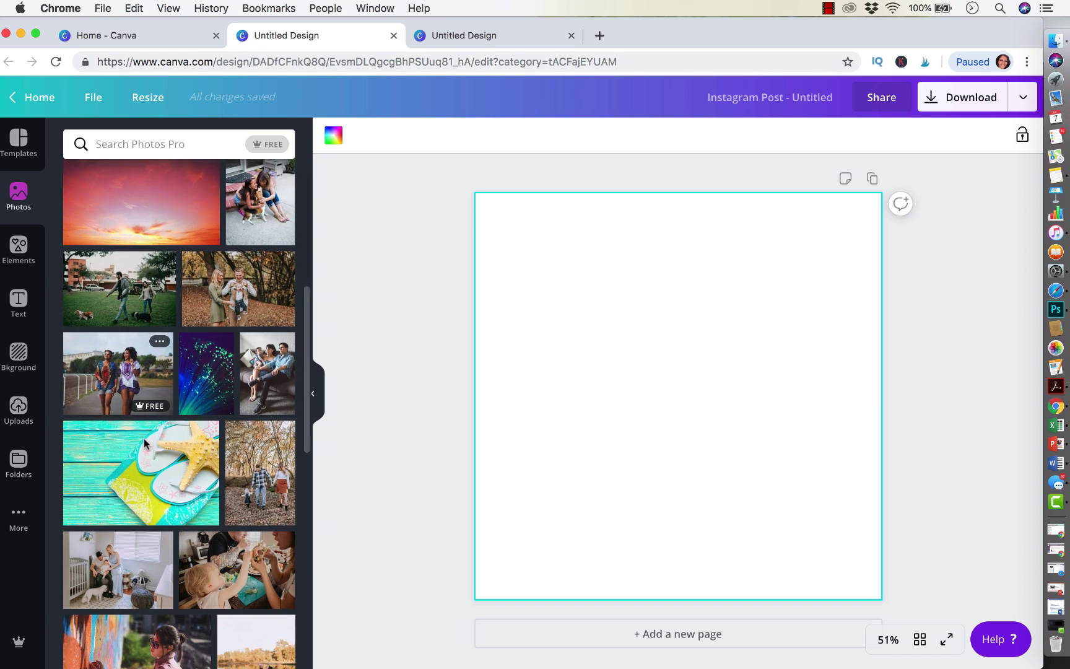
scroll(144, 443, up, 6)
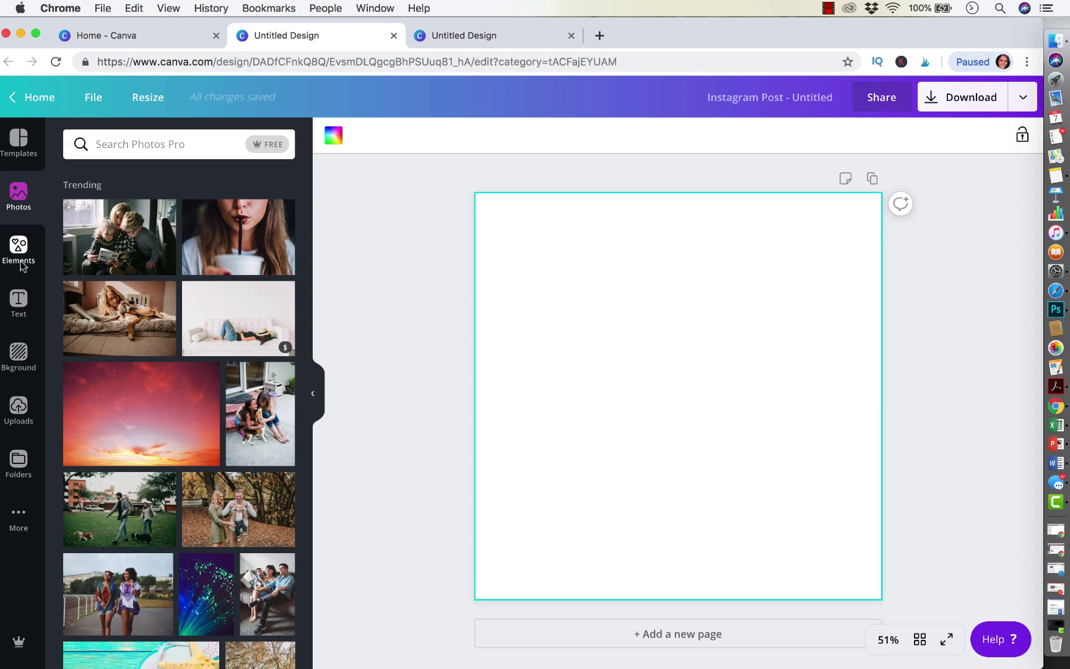
Step: Open the elements library and examine its categories, such as shapes, gradients, lines, illustrations and icons
click(20, 261)
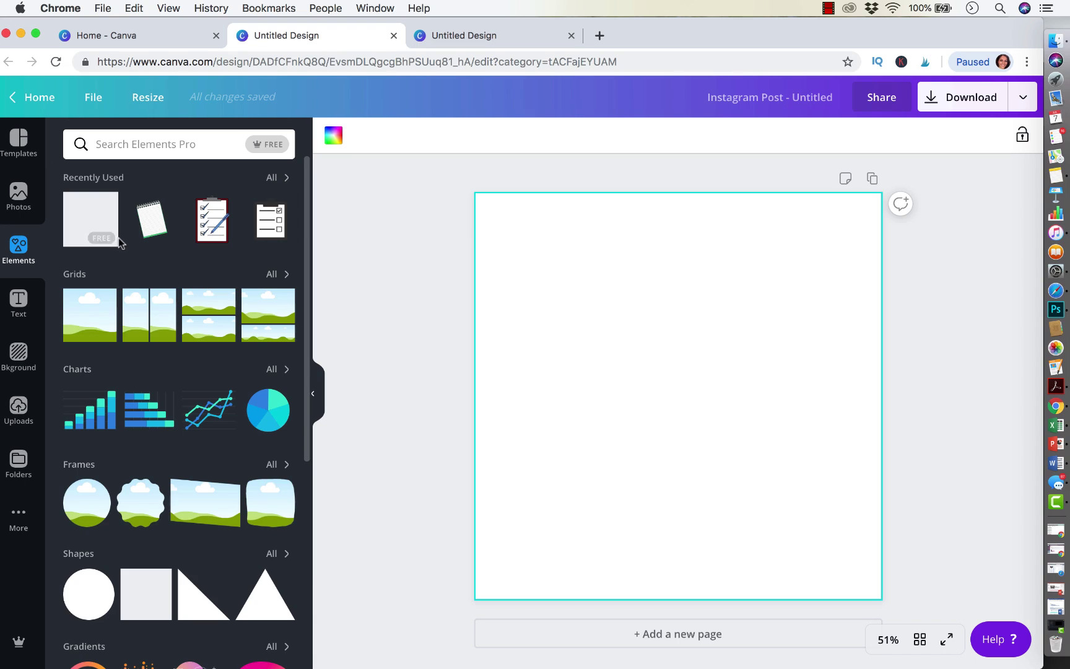
scroll(131, 348, down, 4)
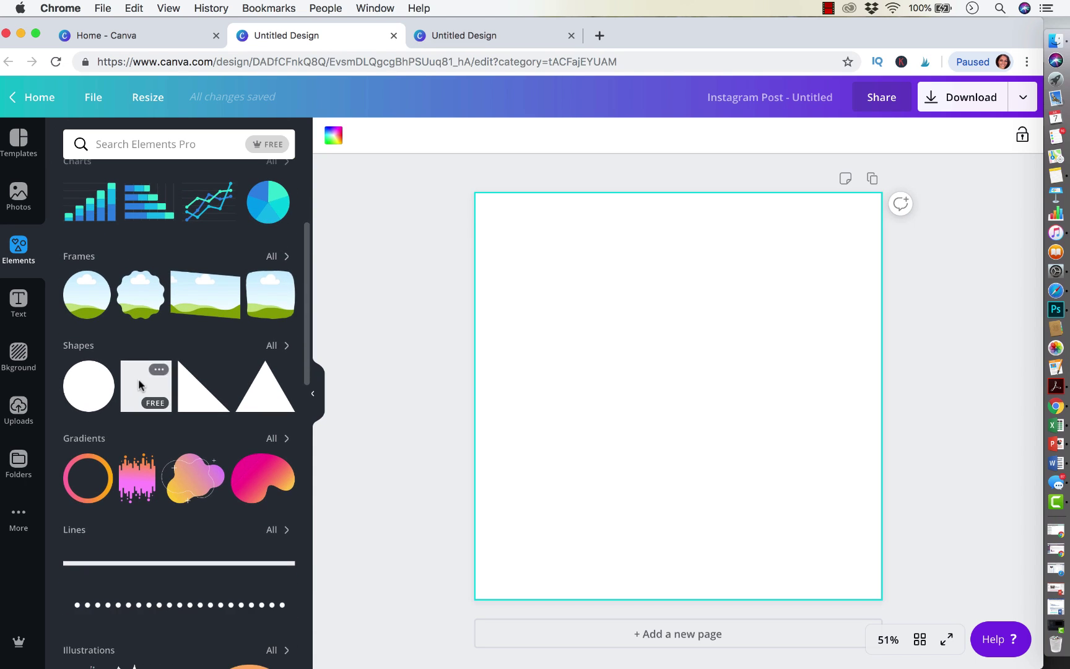
scroll(140, 384, down, 3)
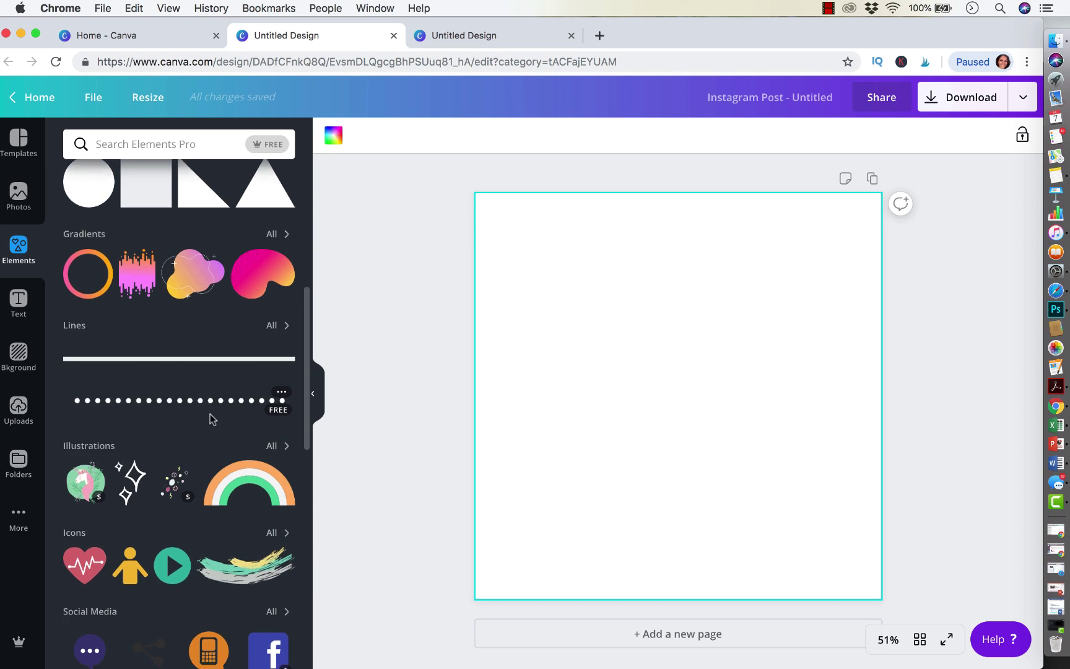
scroll(210, 418, down, 5)
scroll(193, 377, up, 2)
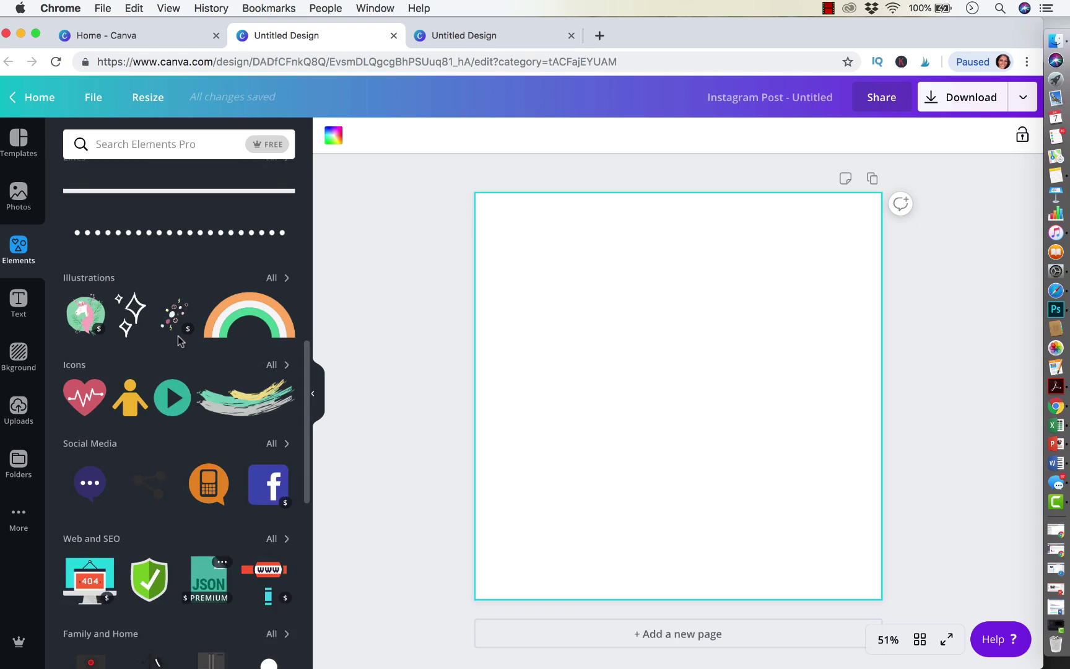
Step: Search the elements library for "instagram" and for "facebook"
click(144, 152)
text(instagram)
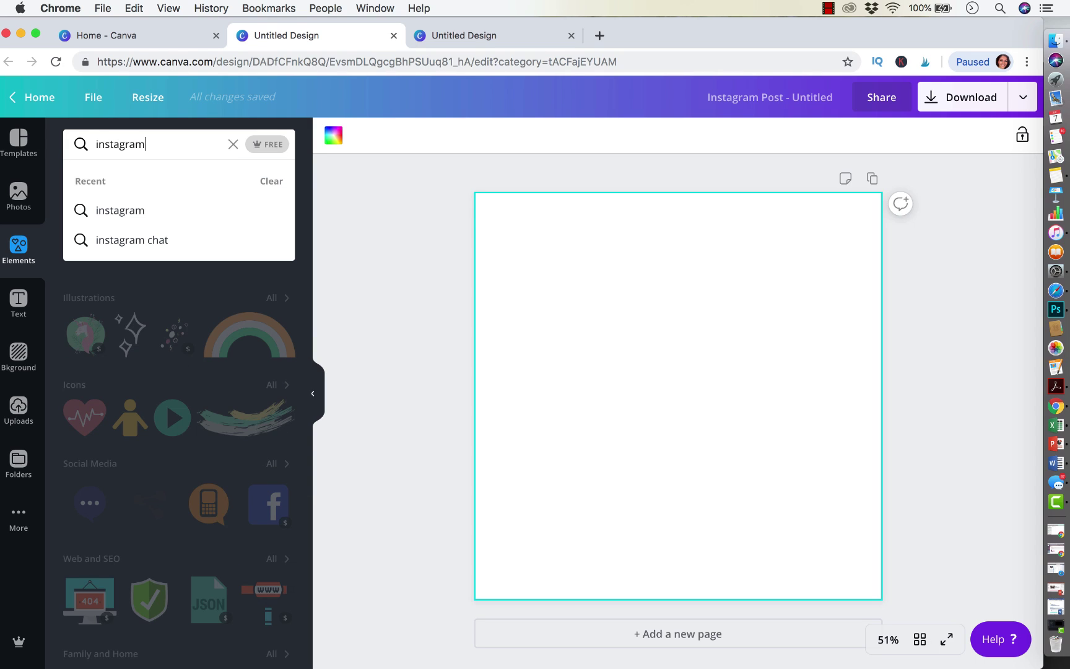
key(Return)
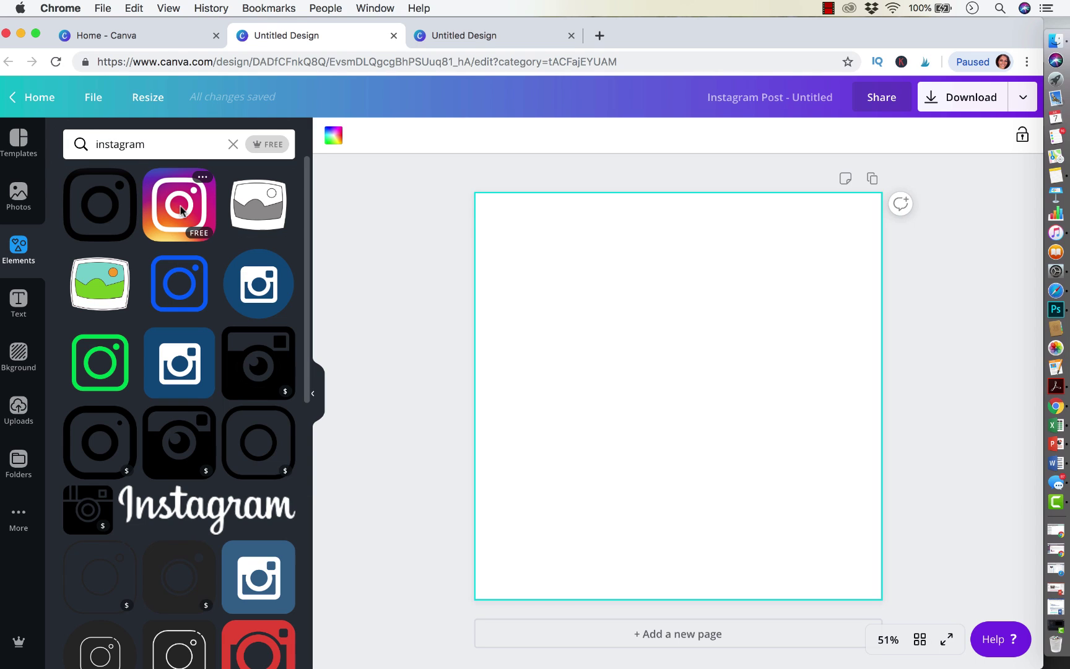
double_click(160, 143)
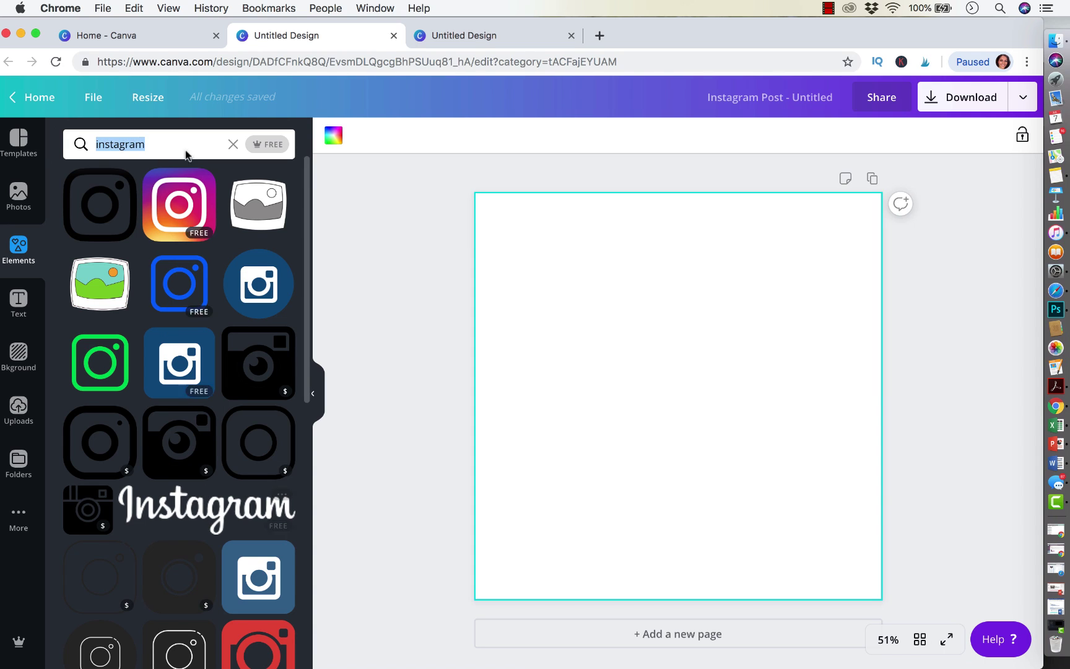
text(facebook)
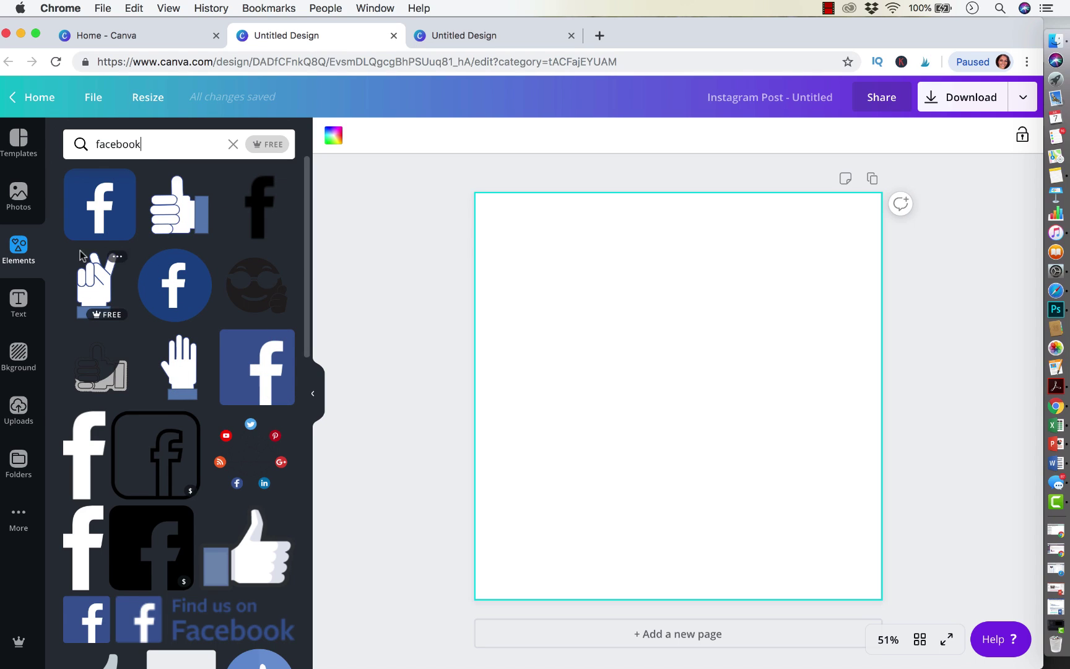
Step: Clear the elements search and look through the remaining element categories
click(231, 146)
scroll(187, 287, down, 15)
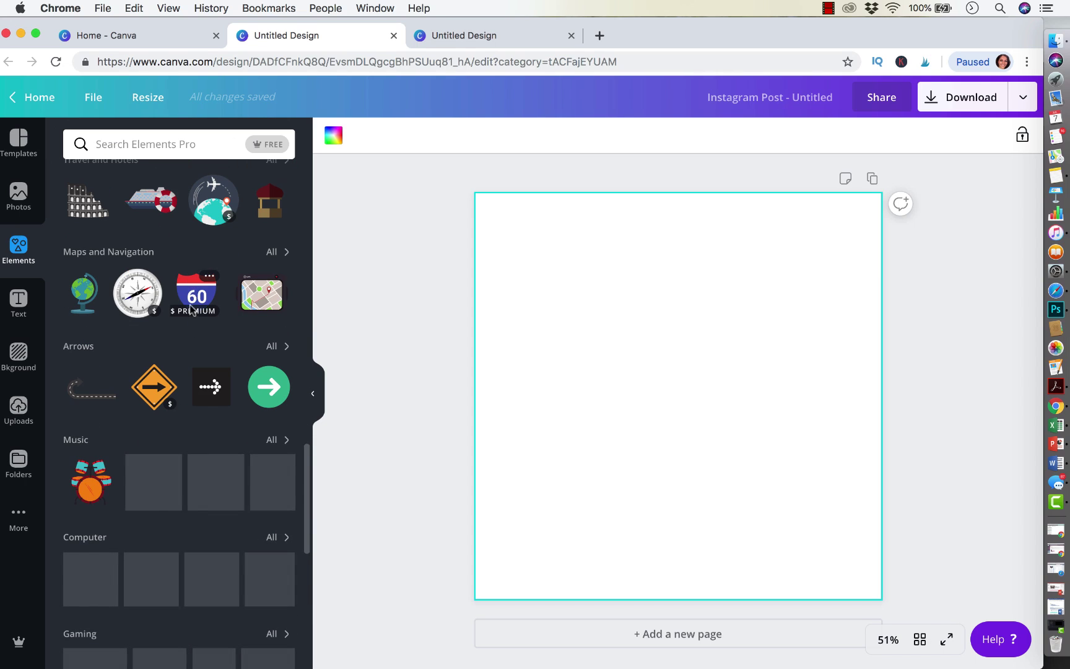
scroll(206, 483, down, 15)
scroll(206, 482, down, 6)
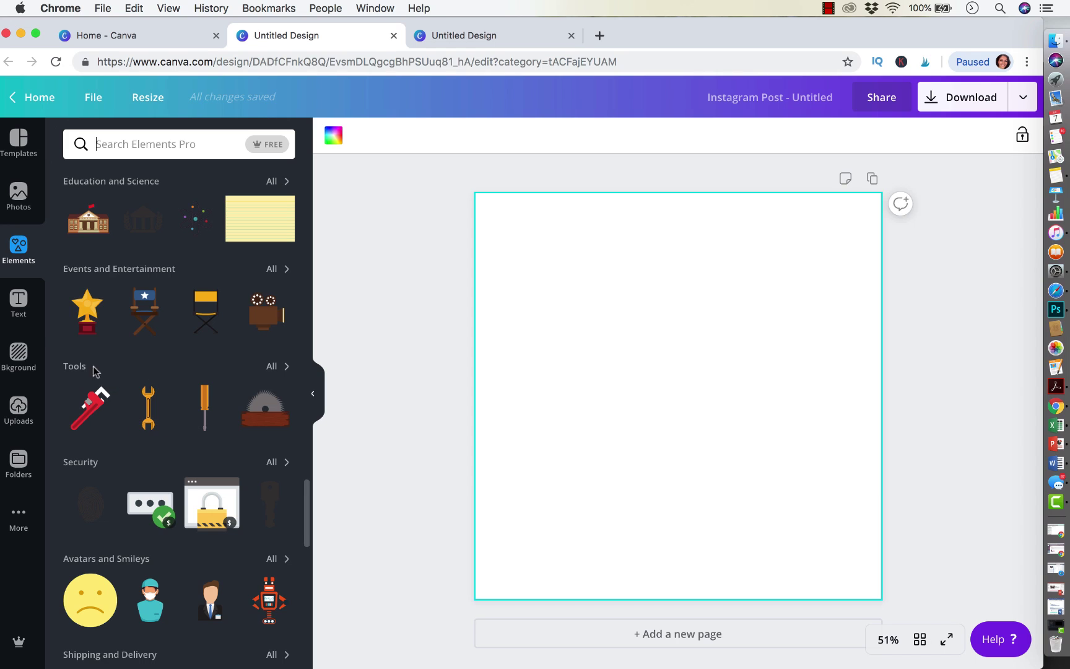
Step: Look through the ready-made text styles and add a heading text box to the blank page
click(19, 302)
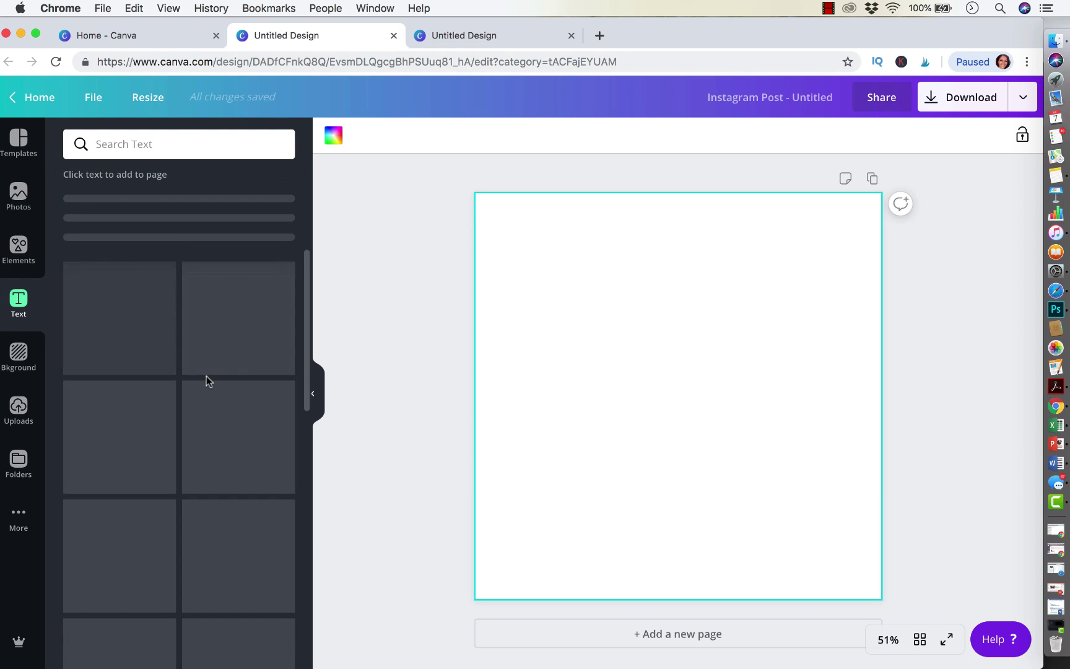
scroll(160, 371, down, 7)
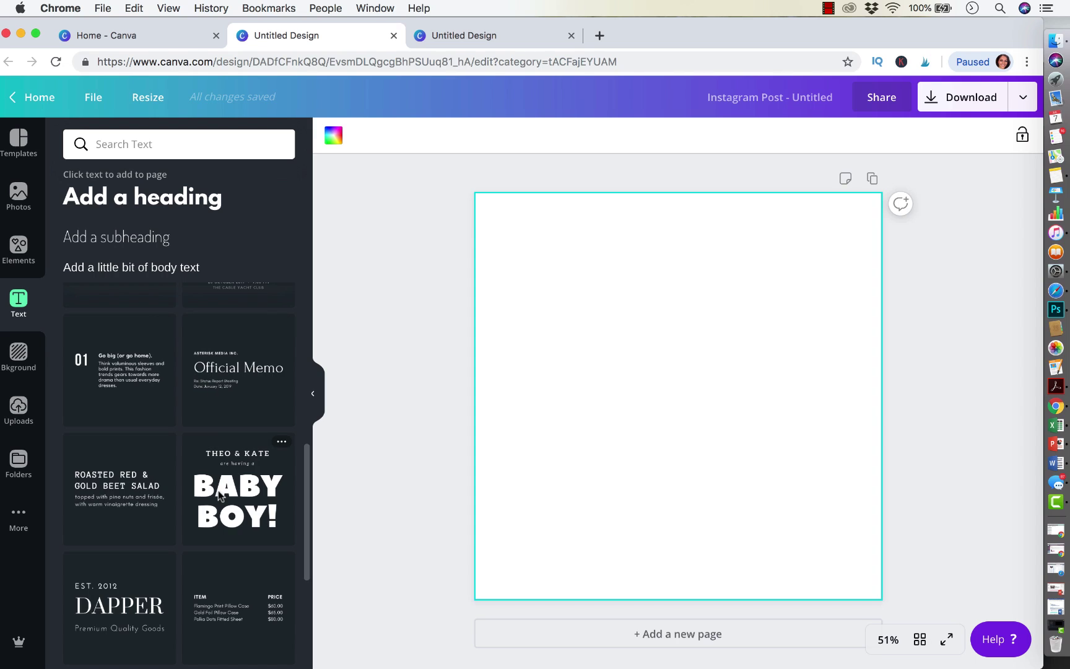
scroll(185, 471, down, 3)
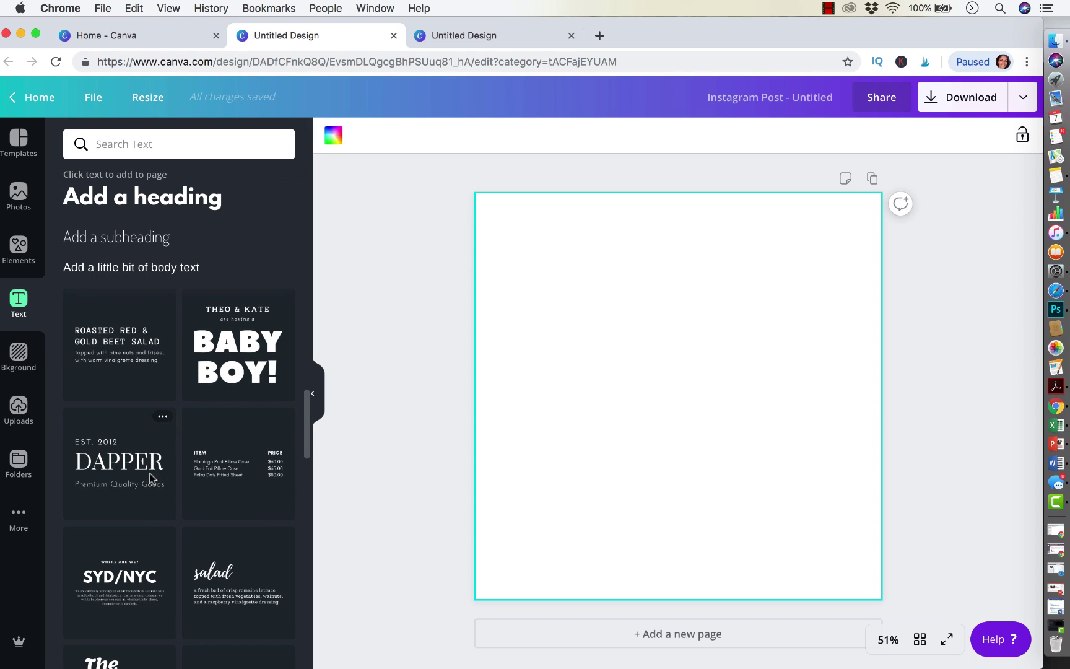
scroll(146, 322, up, 10)
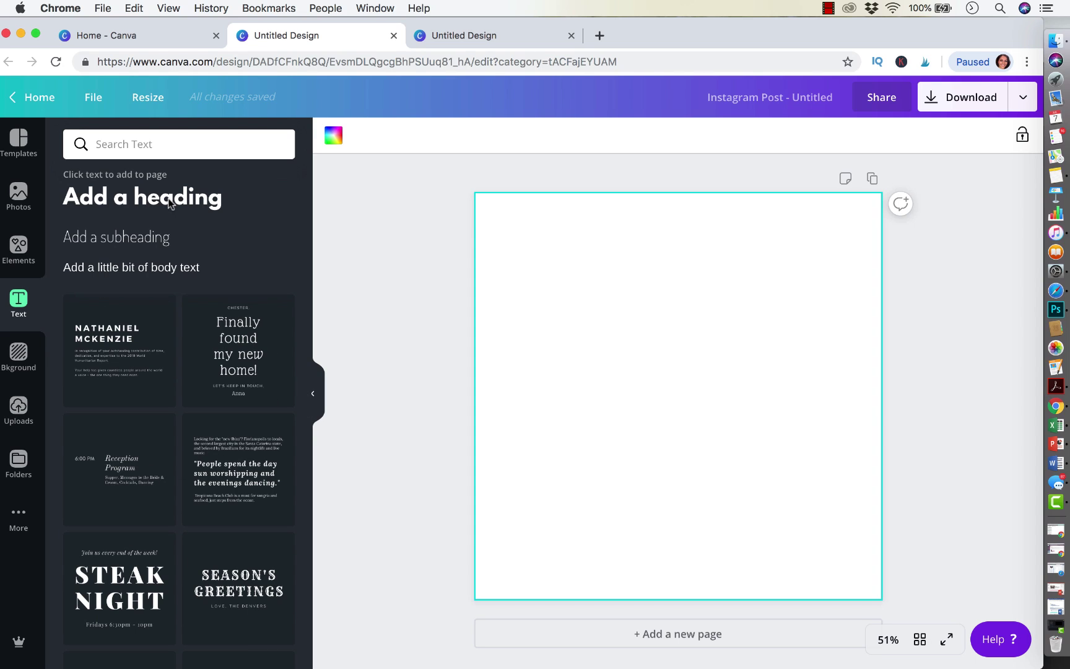
click(137, 203)
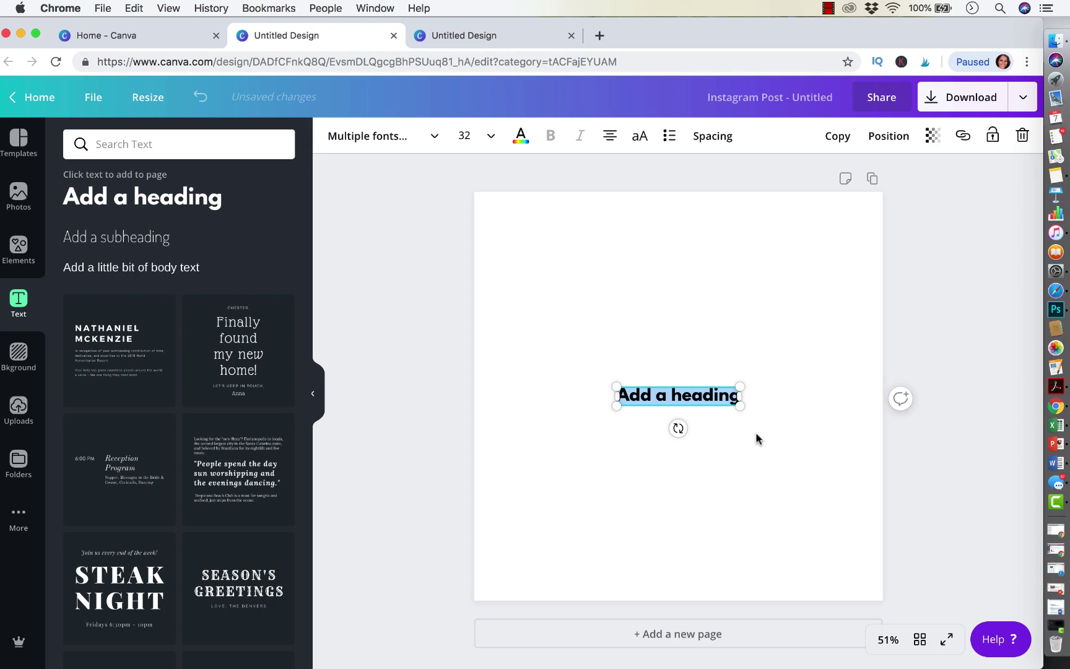
Step: Clear the heading's placeholder text and look through the background categories, such as landscapes, patterns, gradients, food, textures and flowers
key(BackSpace)
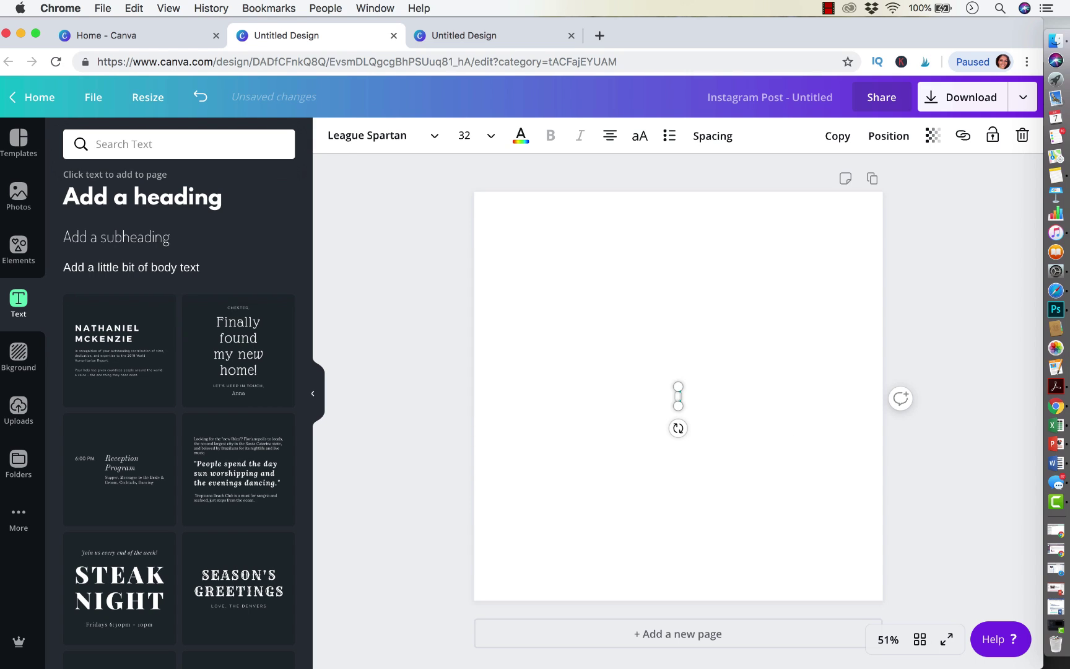
click(23, 352)
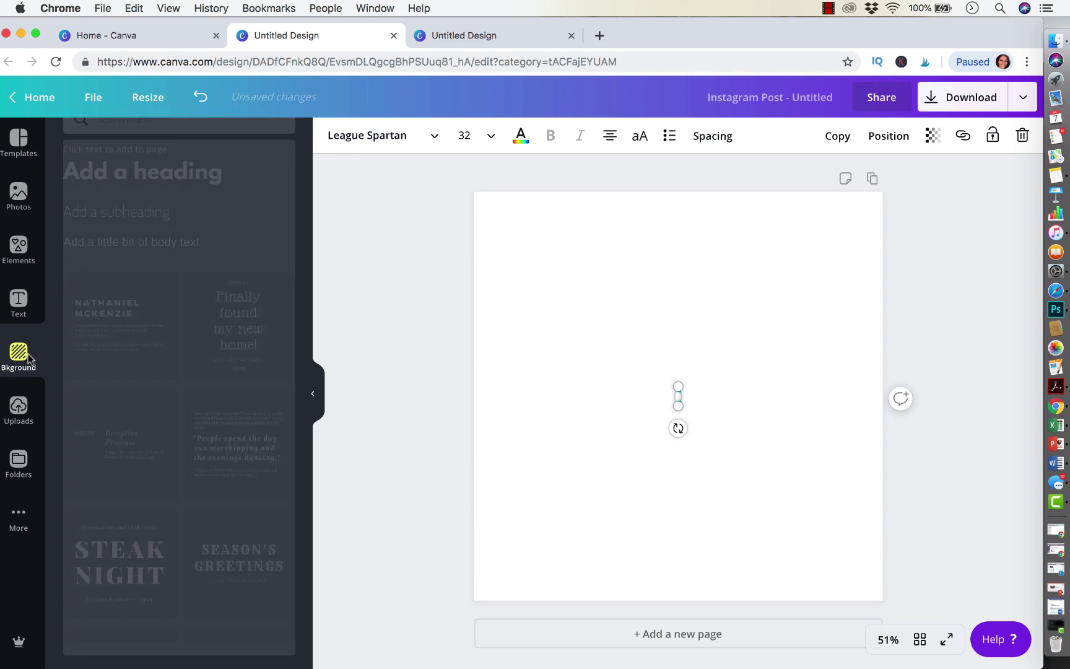
scroll(193, 439, down, 5)
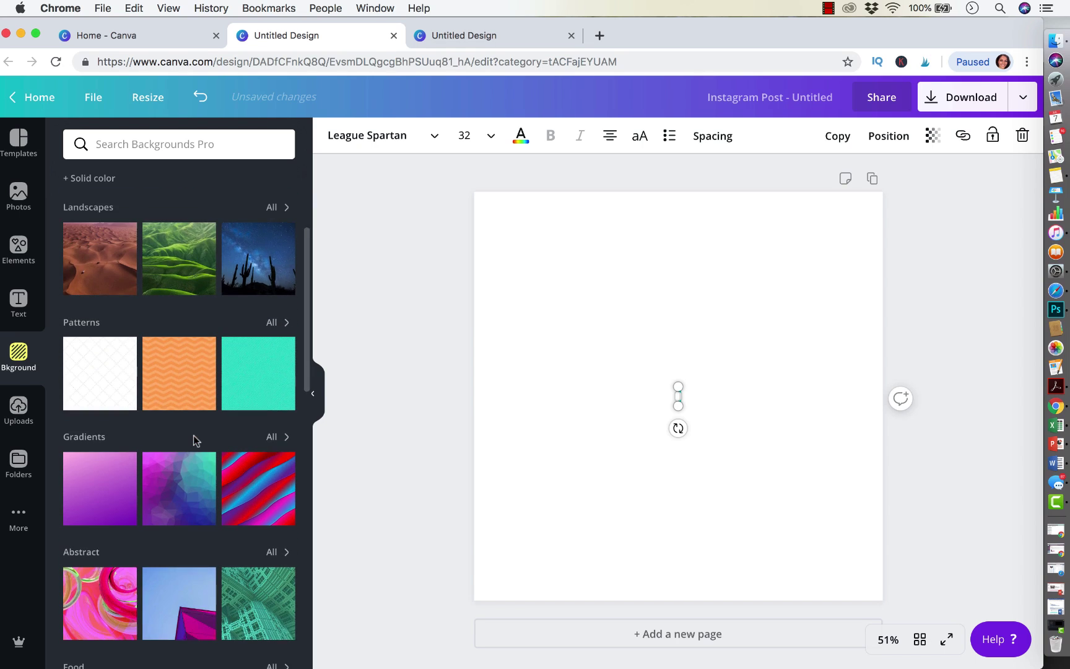
scroll(193, 435, down, 4)
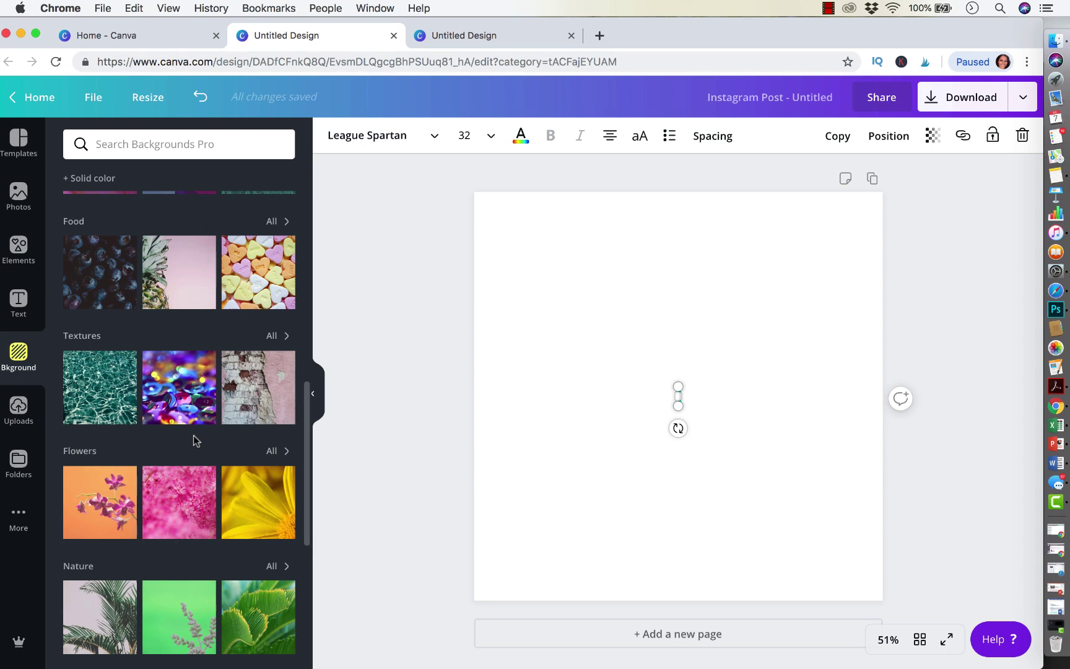
Step: Open the uploaded images and look through the collection of graphics, photos and previous designs
click(19, 408)
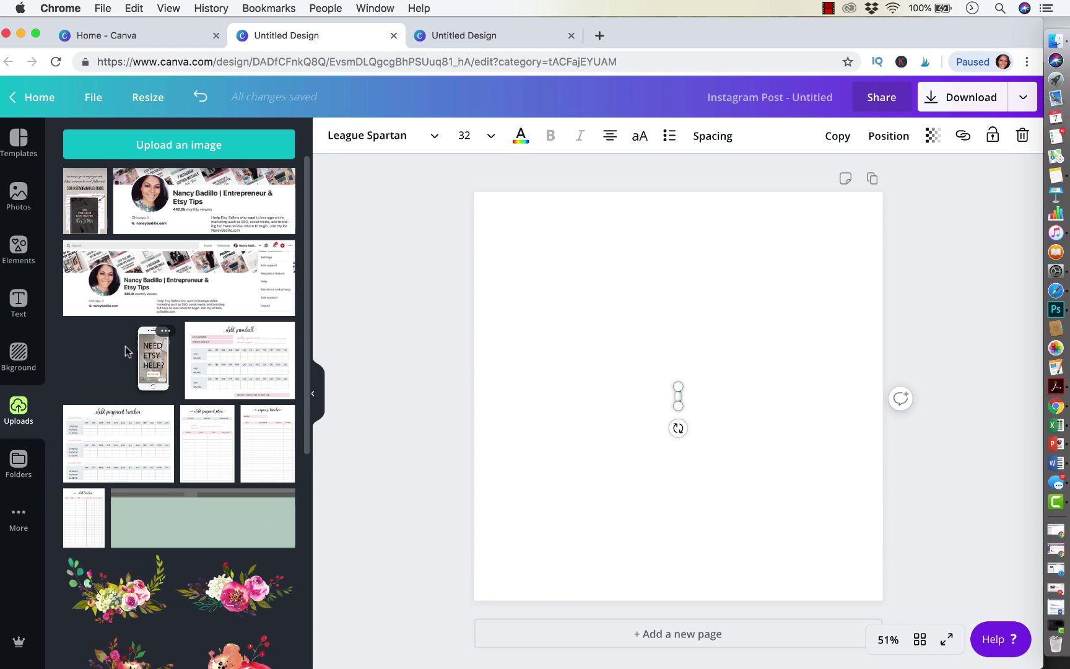
scroll(224, 357, down, 15)
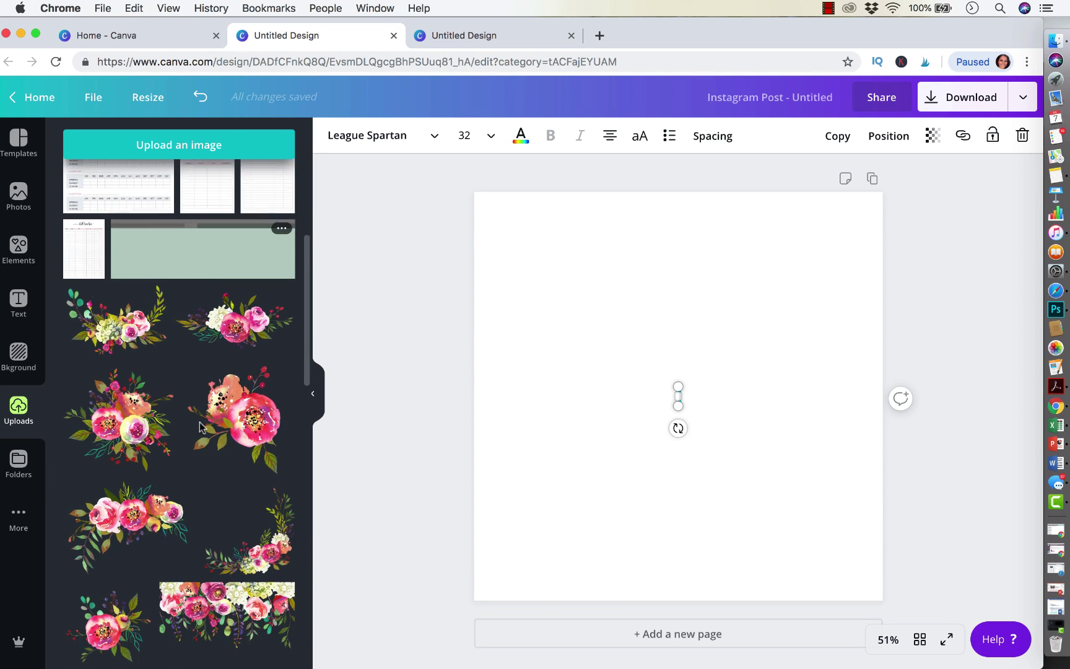
scroll(198, 533, up, 2)
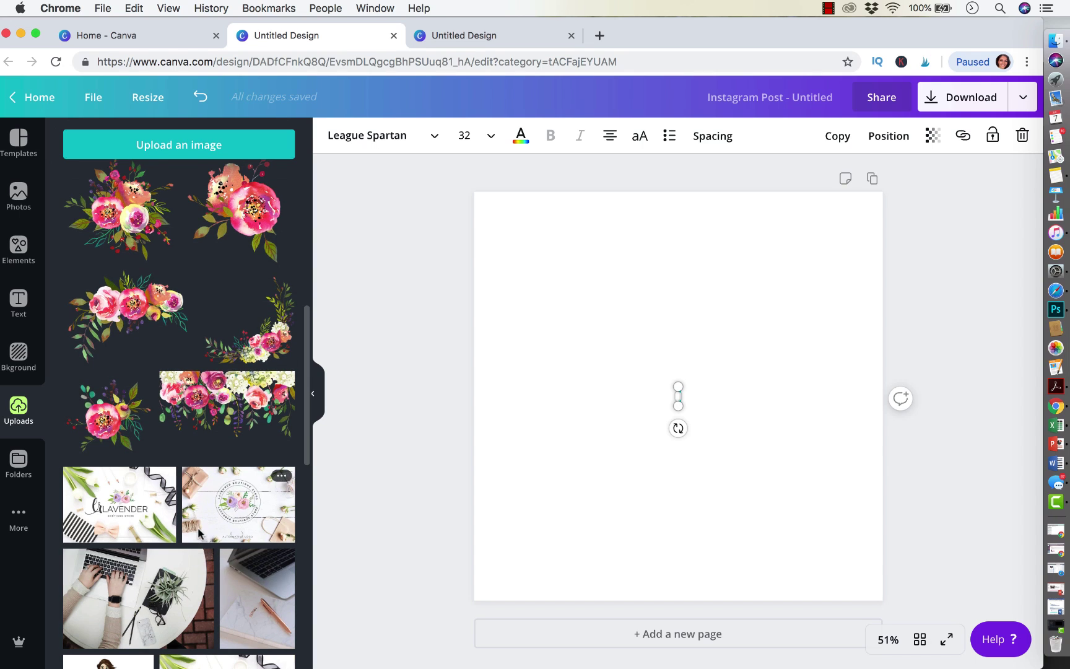
scroll(162, 351, down, 2)
scroll(167, 368, down, 10)
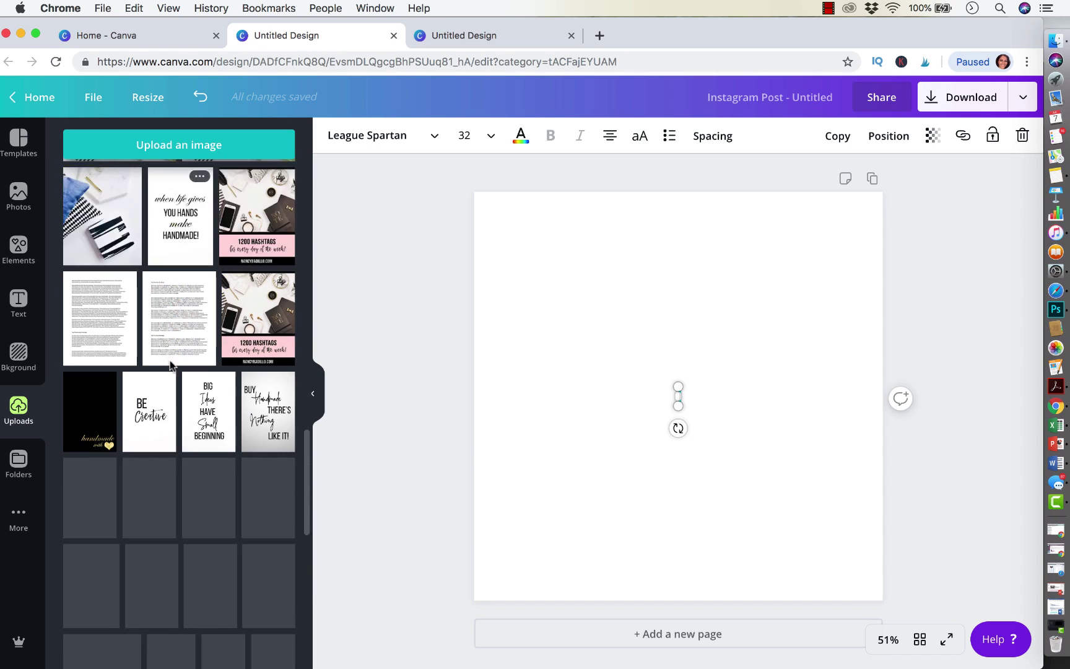
scroll(155, 374, down, 5)
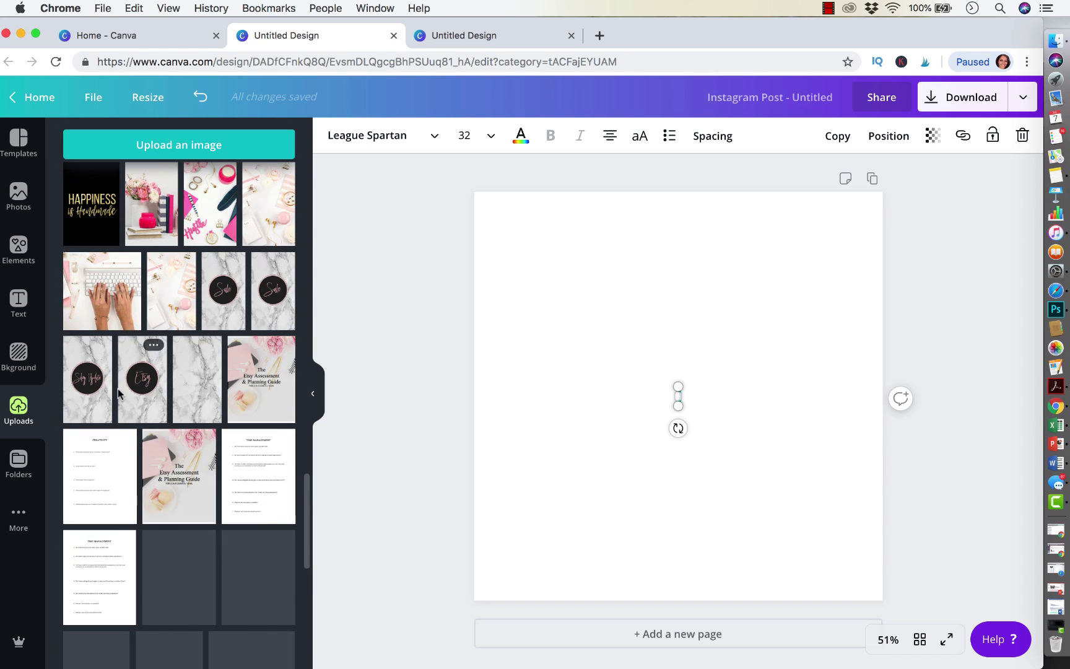
scroll(173, 279, down, 15)
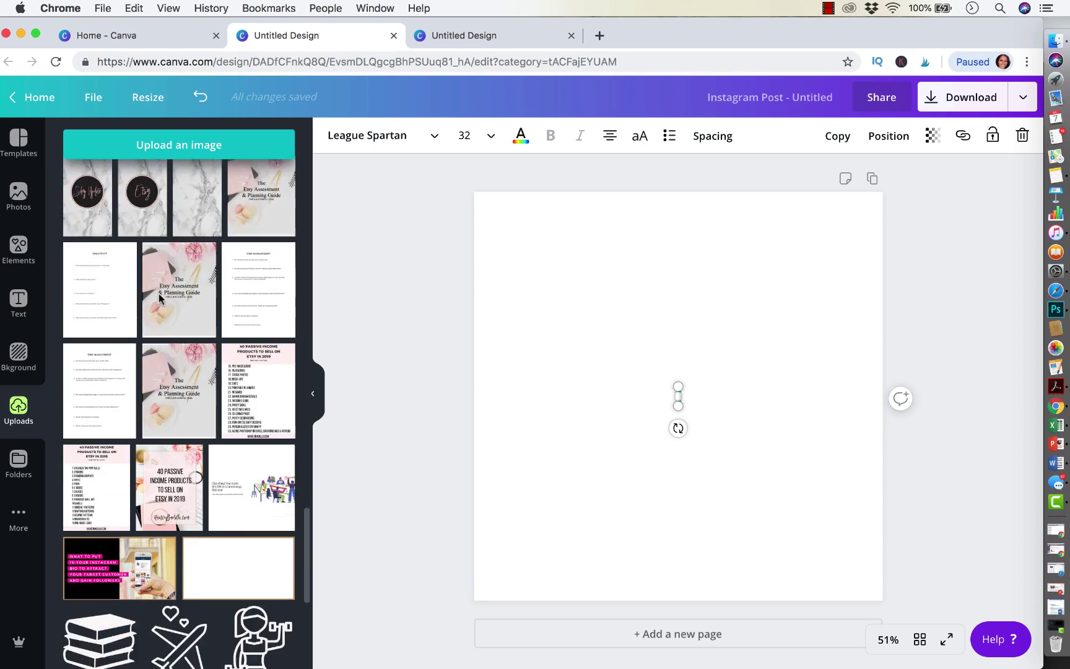
scroll(159, 298, up, 20)
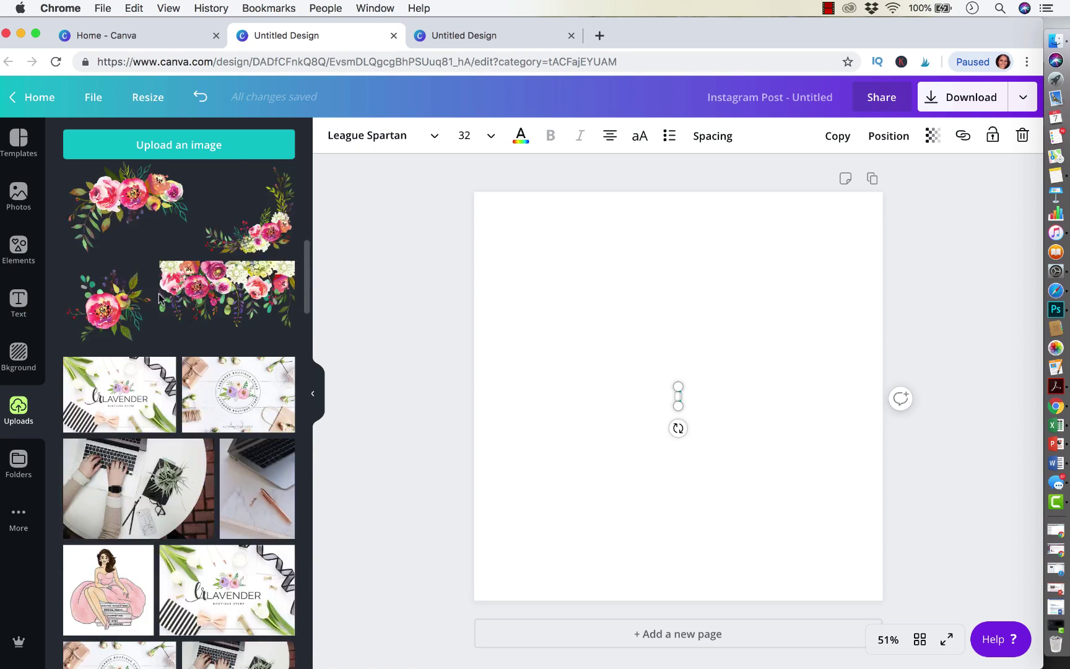
Step: Look over the photo and design folders and open the Logos folder
click(14, 457)
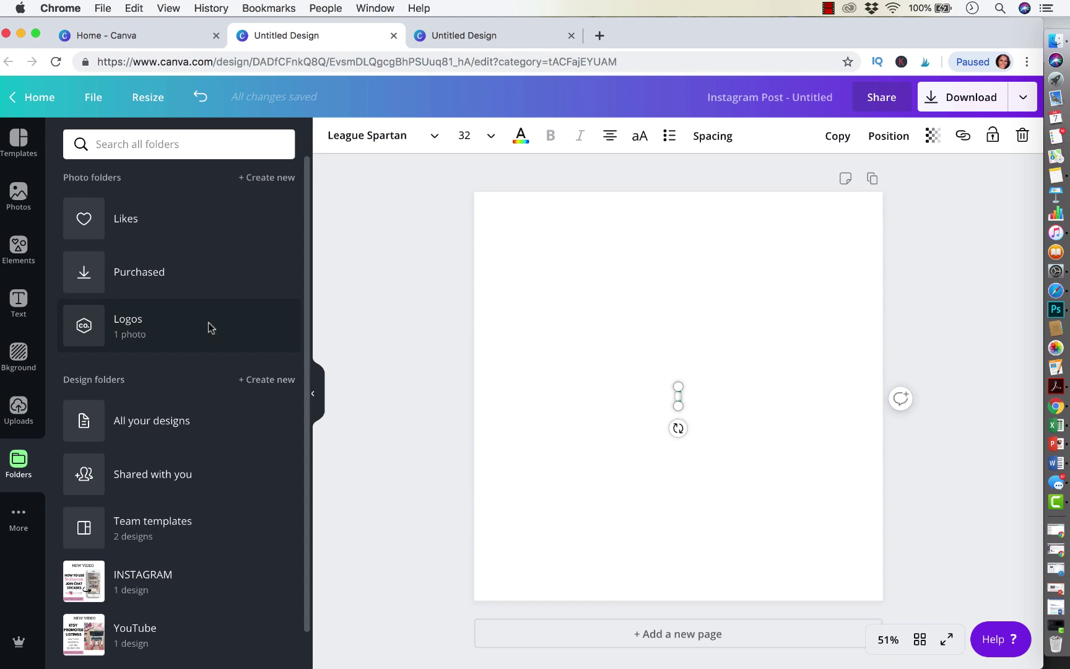
mouse_move(139, 581)
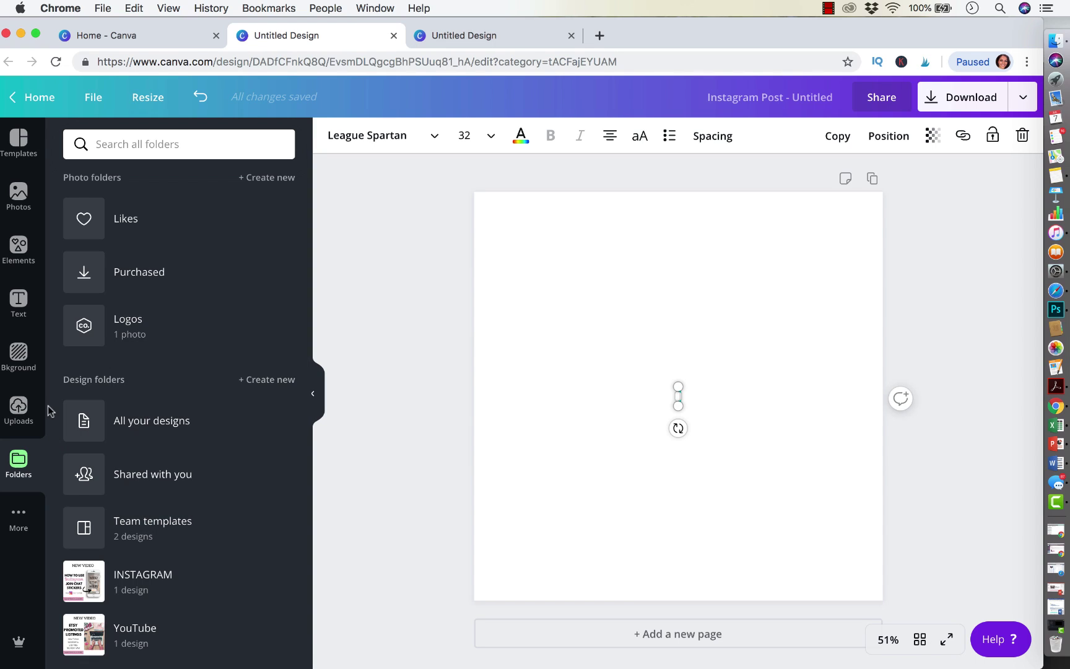
click(86, 339)
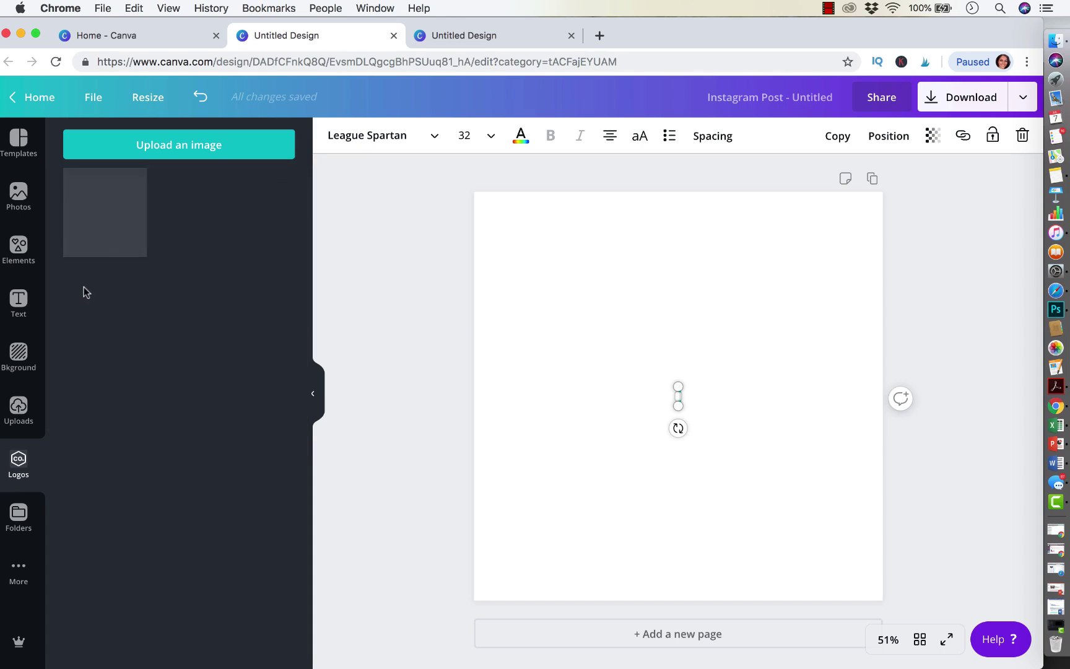
Step: Browse the Instagram Post templates and apply the "Say it with flowers" template to the blank page
click(20, 146)
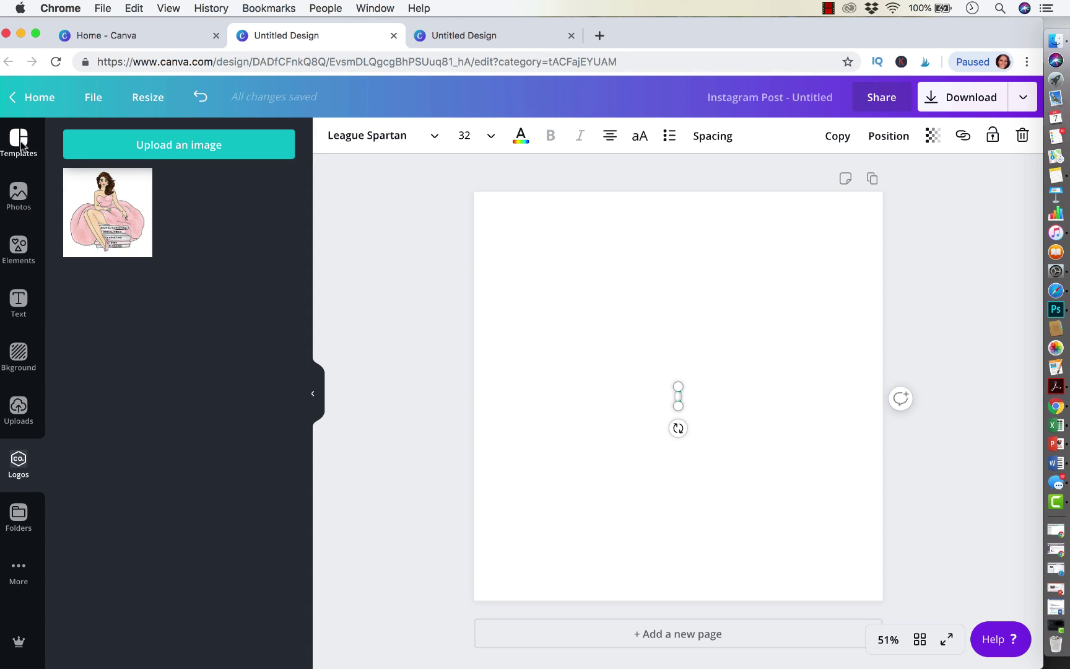
scroll(194, 350, down, 3)
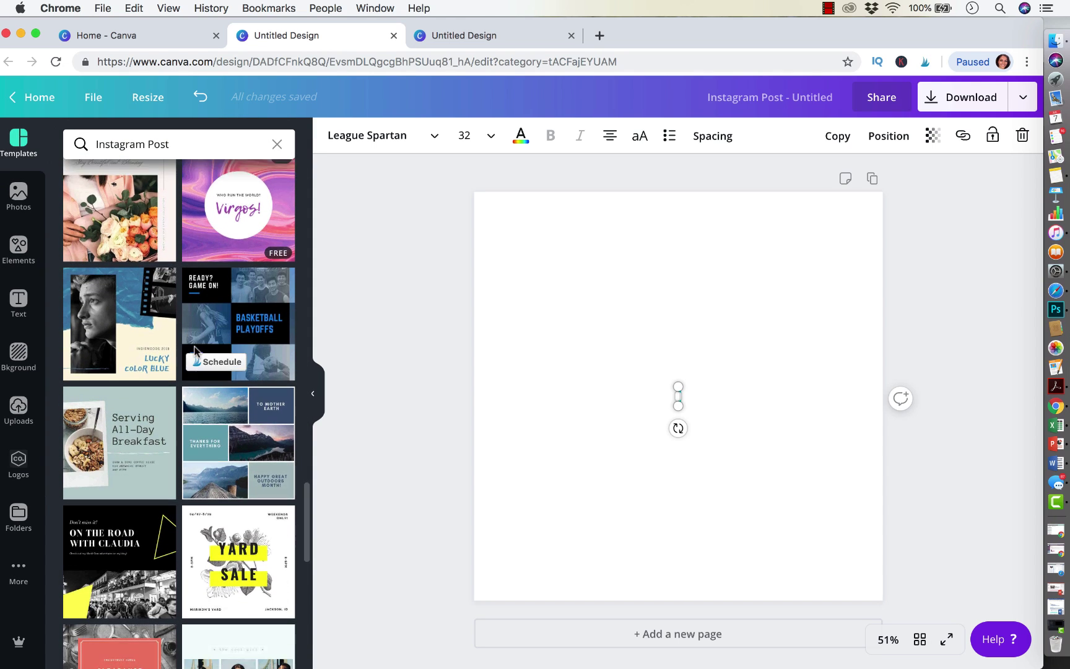
scroll(209, 407, down, 10)
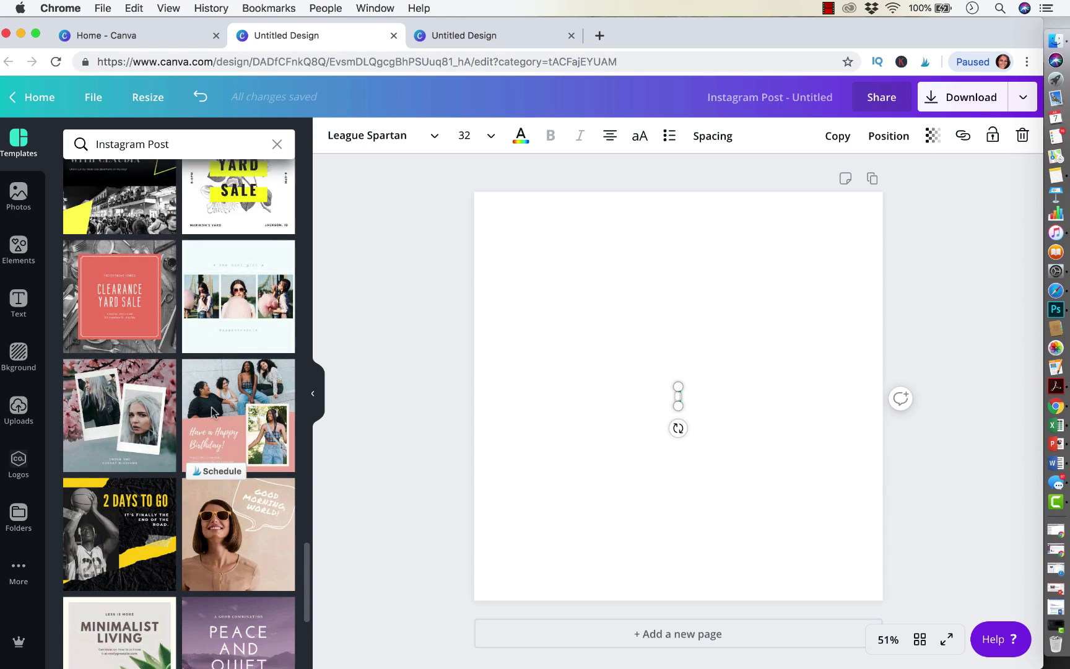
scroll(224, 483, down, 10)
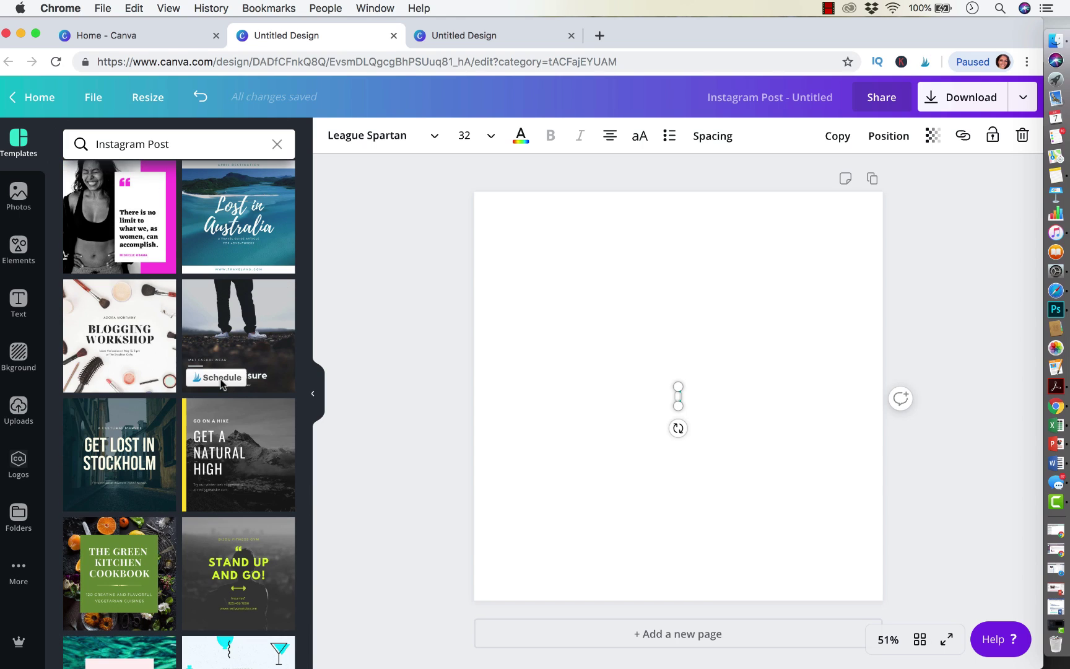
scroll(231, 396, down, 10)
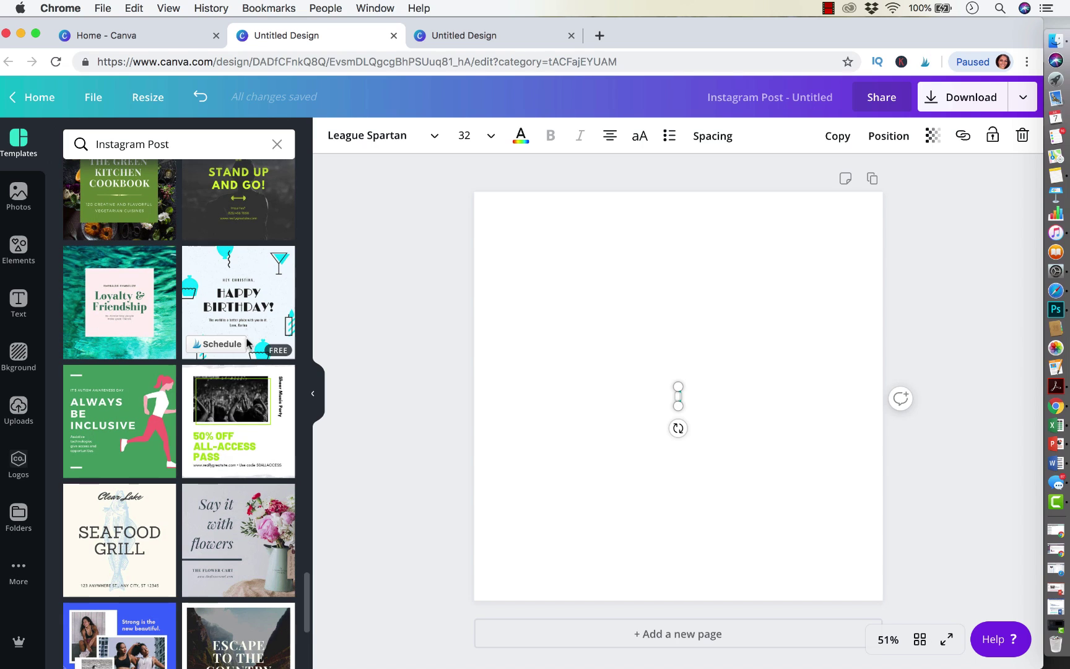
scroll(233, 405, down, 5)
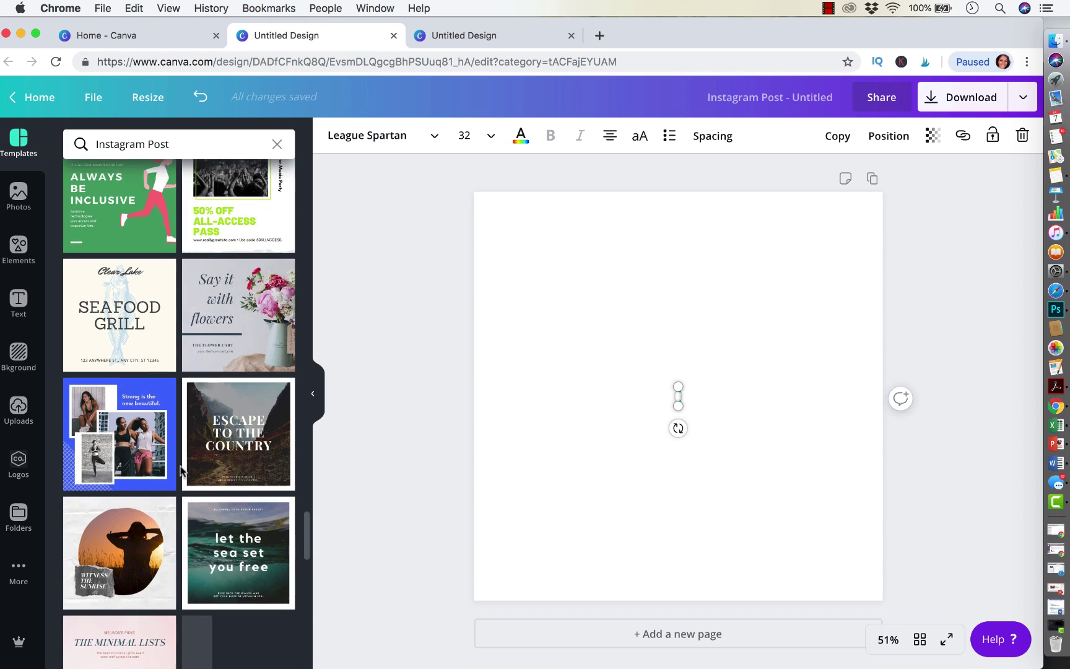
scroll(181, 466, down, 1)
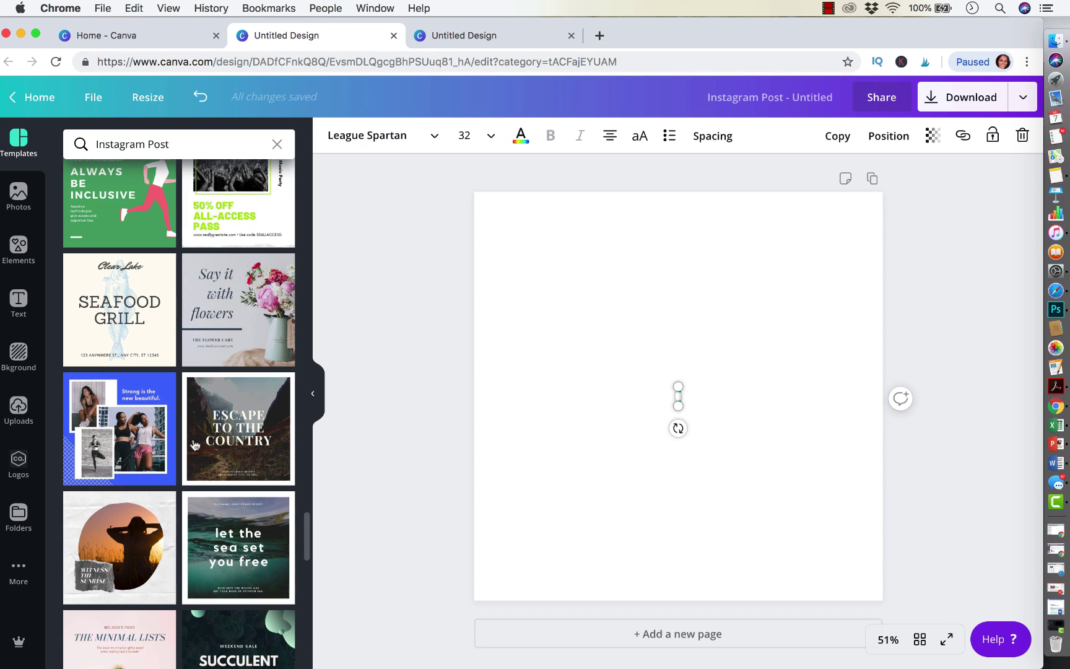
click(291, 321)
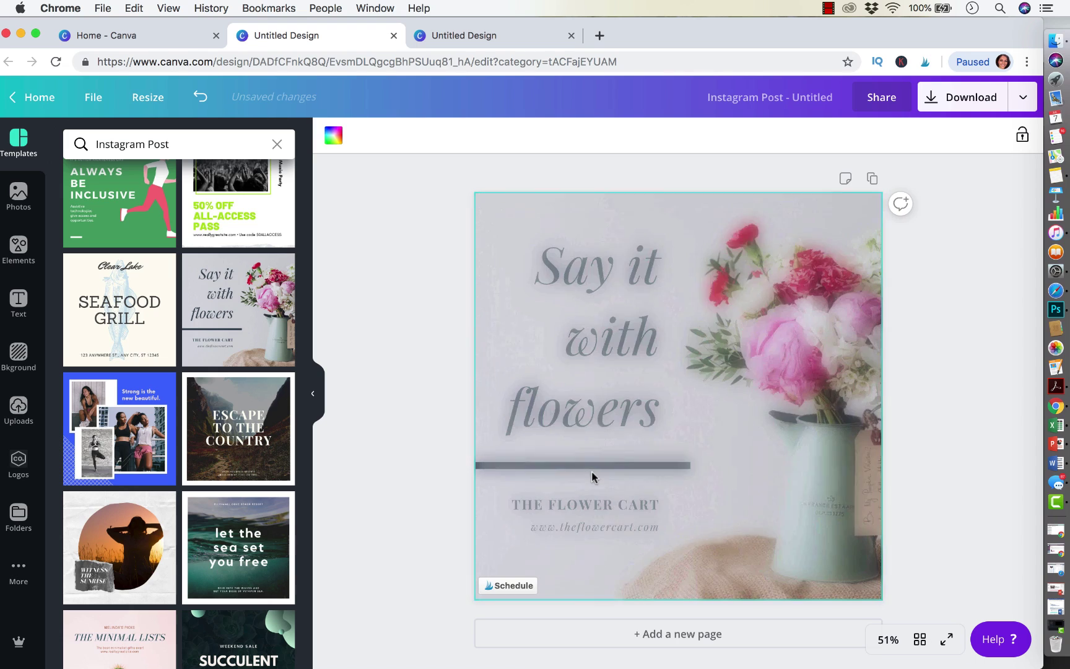
Step: Replace the "Say it with flowers" text with "Thank You Everyone" on three lines, and widen its box so "Everyone" fits on one line
click(648, 419)
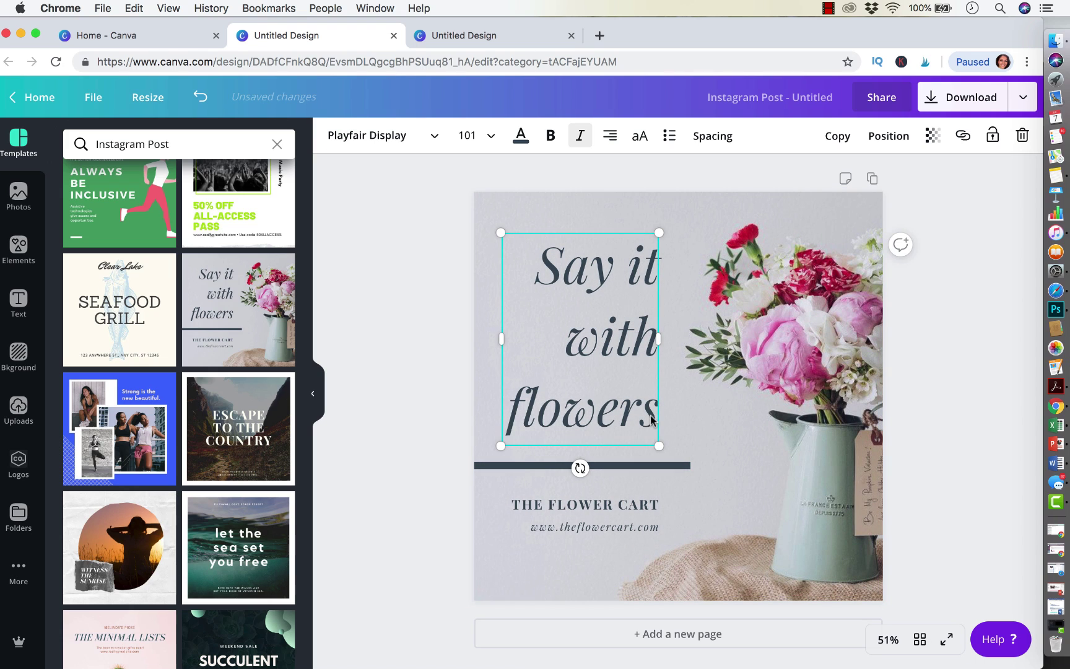
click(652, 416)
key(BackSpace)
key(BackSpace)
key(BackSpace)
key(BackSpace)
key(BackSpace)
key(BackSpace)
key(BackSpace)
key(BackSpace)
key(BackSpace)
key(BackSpace)
key(BackSpace)
key(BackSpace)
key(BackSpace)
key(BackSpace)
key(BackSpace)
key(BackSpace)
key(BackSpace)
key(BackSpace)
key(BackSpace)
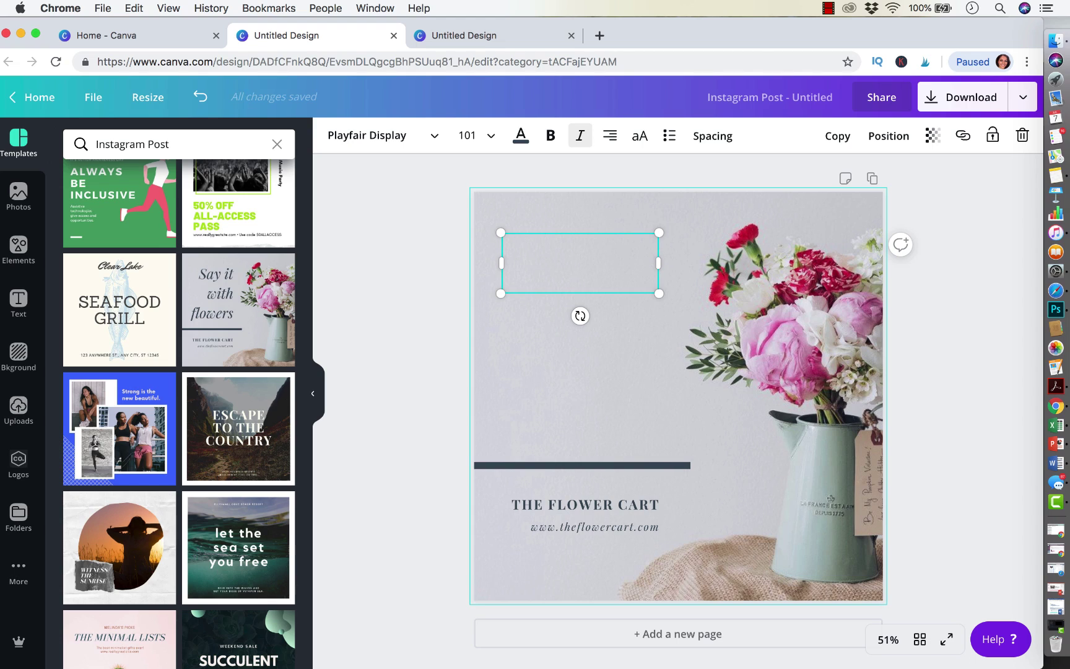
text(Thank)
key(Return)
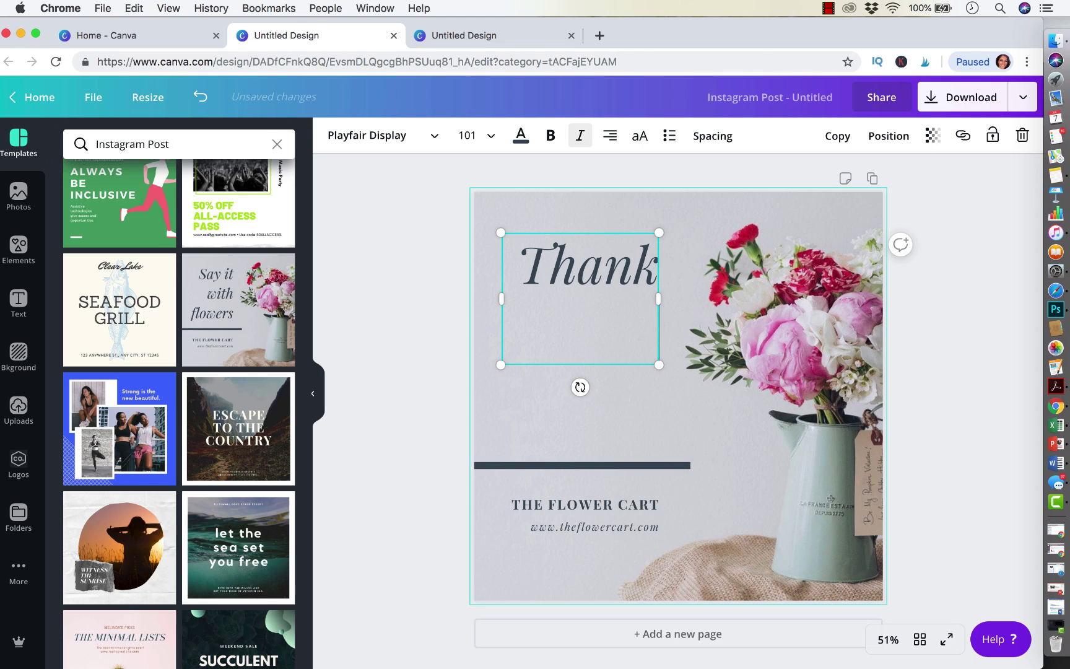
text(you)
key(BackSpace)
key(BackSpace)
key(BackSpace)
text(you)
key(BackSpace)
key(BackSpace)
text(ou)
key(Return)
text(Everyone)
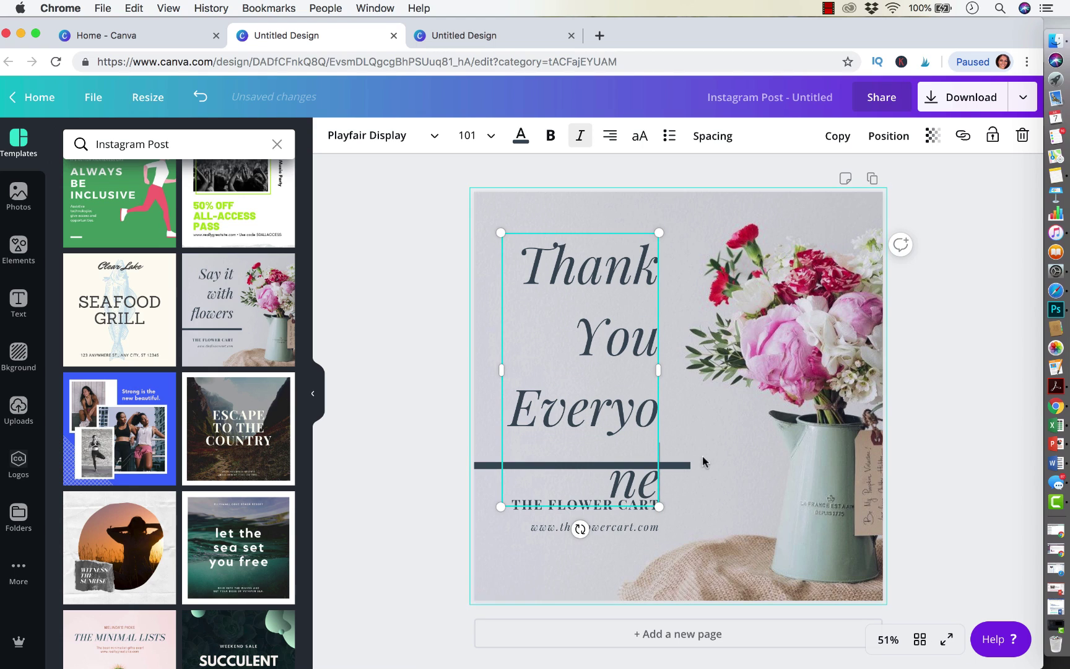
drag(662, 372, 711, 375)
Step: Centre-align all three lines of "Thank You Everyone" and shift the text box slightly left, away from the flowers
click(609, 137)
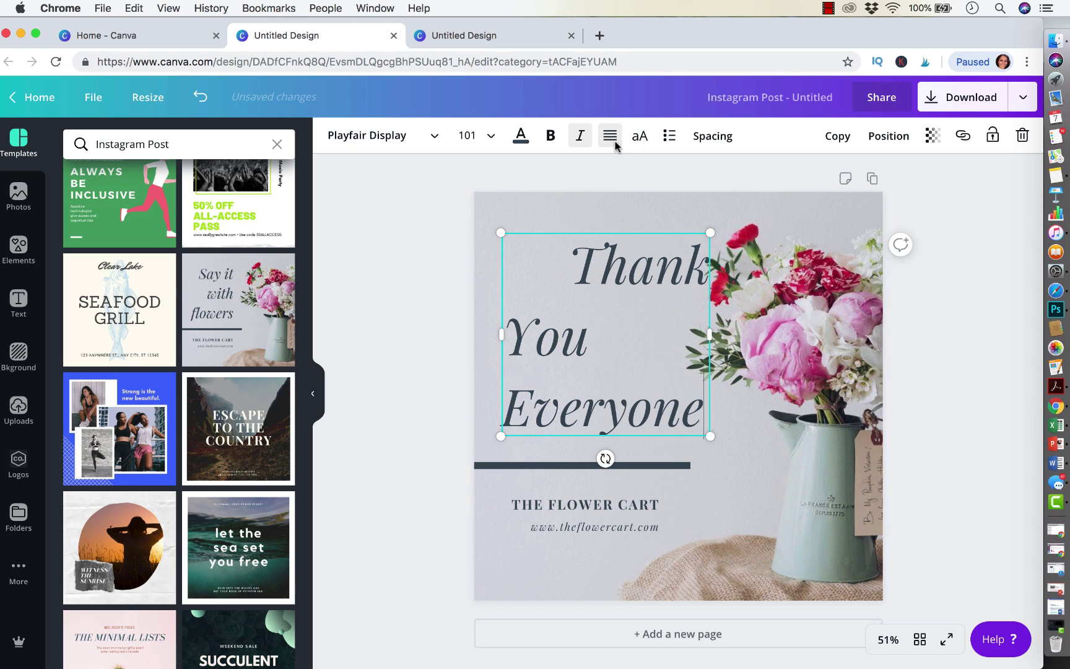
click(610, 136)
key(shift+Left)
key(shift+Left)
key(shift+Left)
key(super+a)
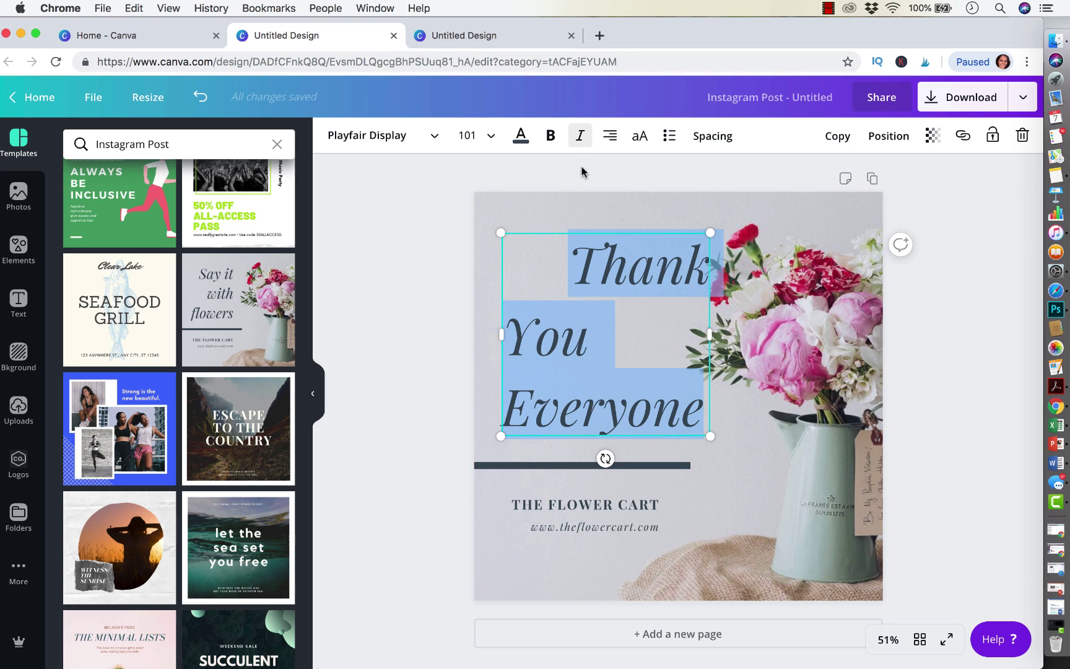
click(607, 144)
click(610, 141)
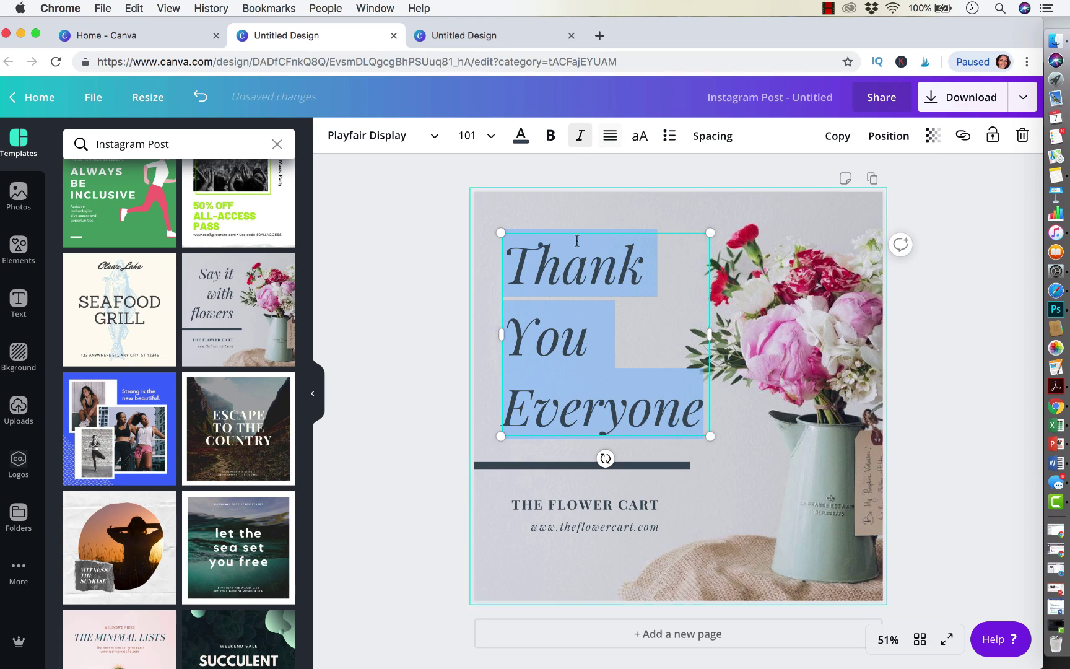
click(609, 139)
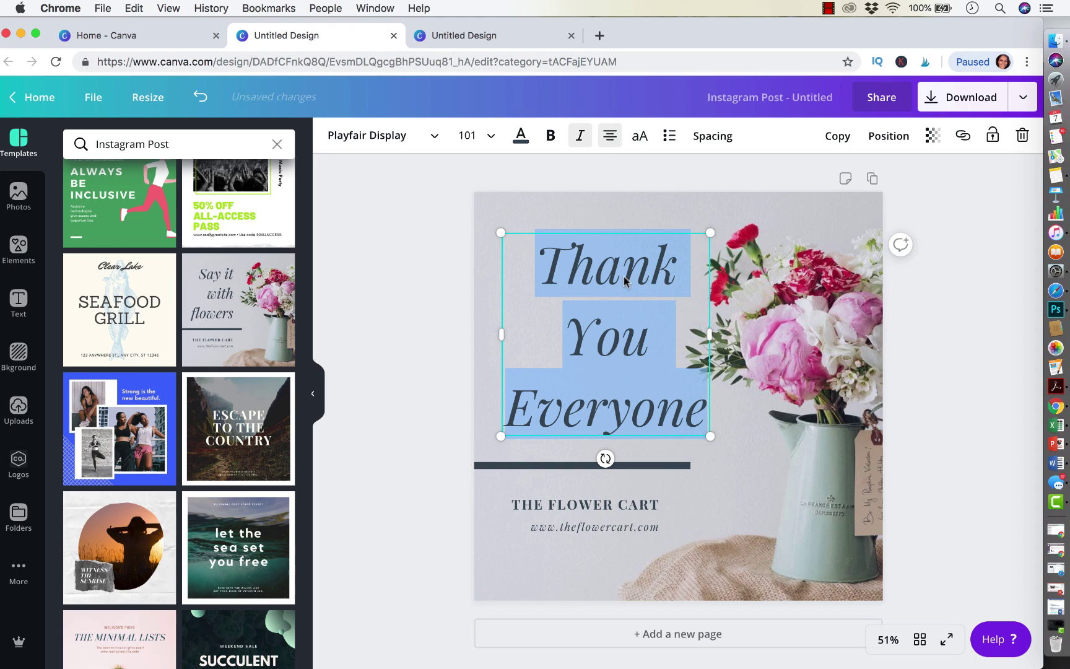
mouse_move(646, 230)
mouse_down()
mouse_move(617, 231)
mouse_move(625, 233)
mouse_up()
click(680, 179)
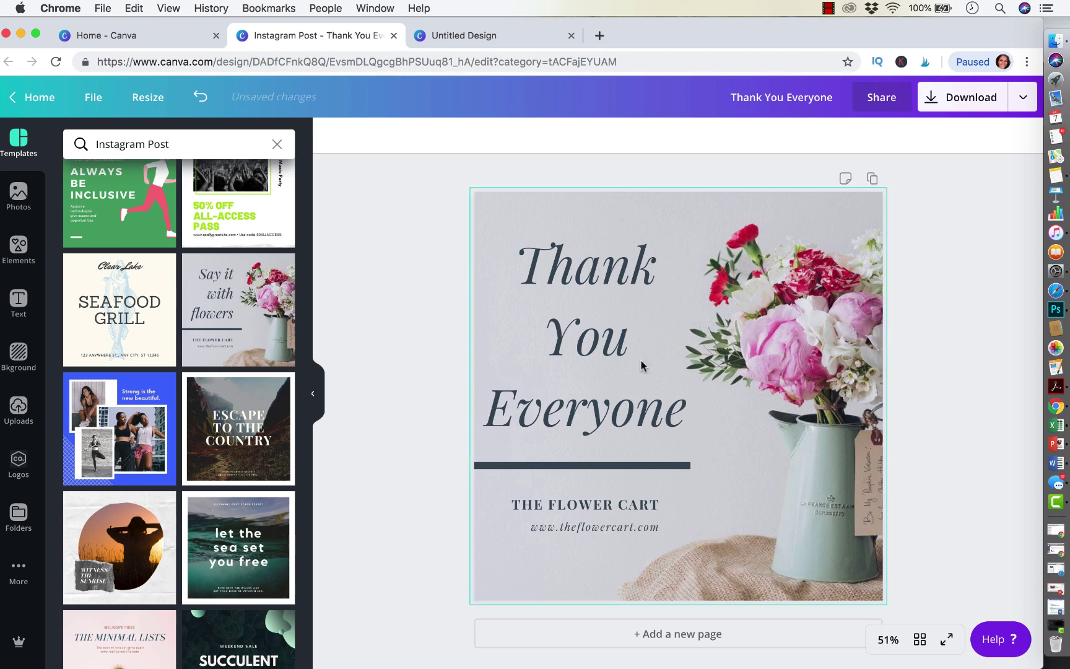
Step: Recolour the whole "Thank You Everyone" text, trying the default red and settling on the default bright pink
click(680, 412)
drag(681, 415, 514, 267)
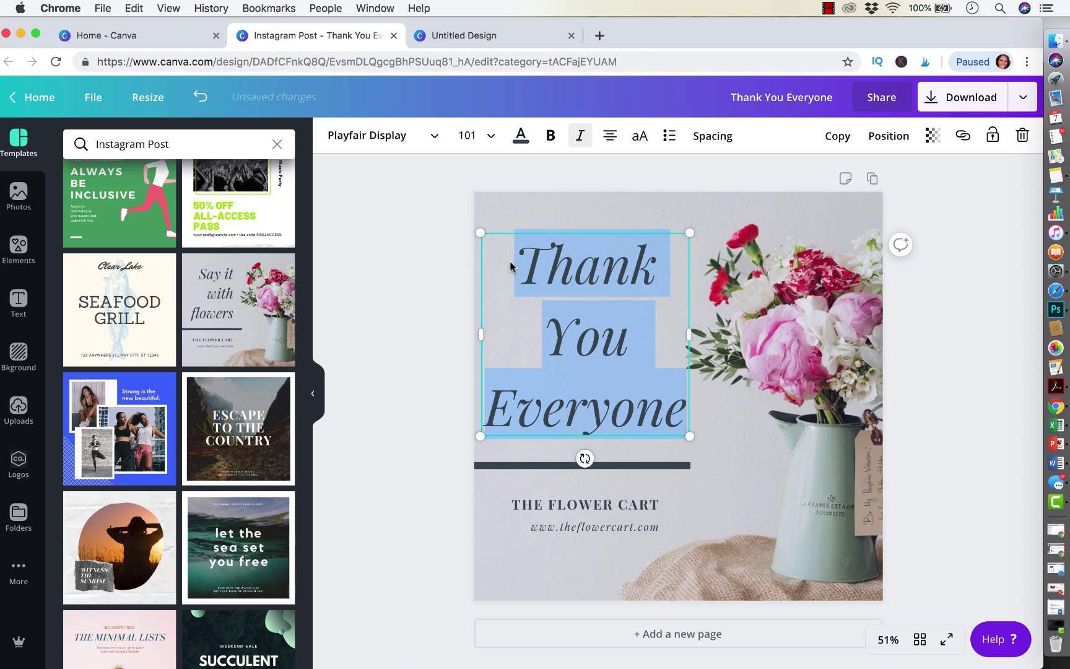
click(522, 135)
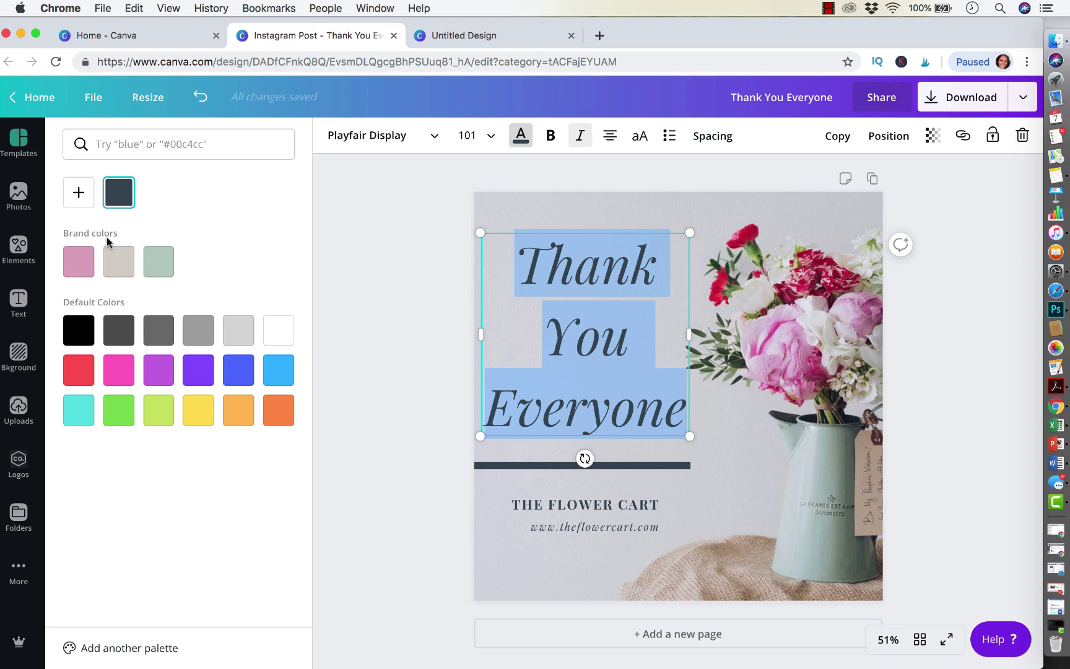
click(91, 368)
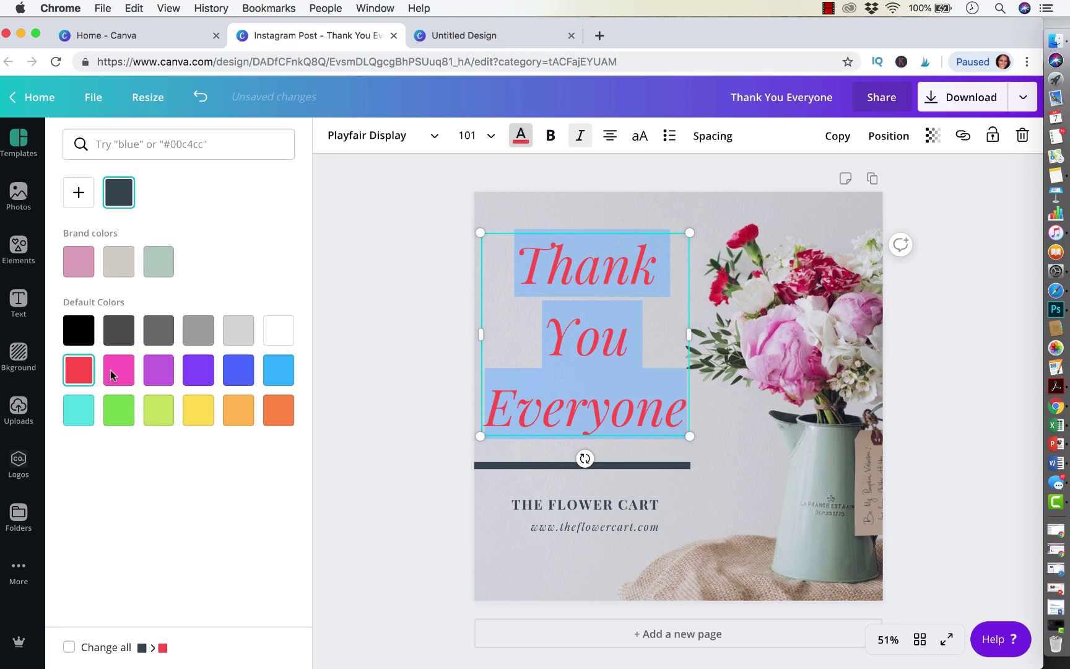
click(129, 376)
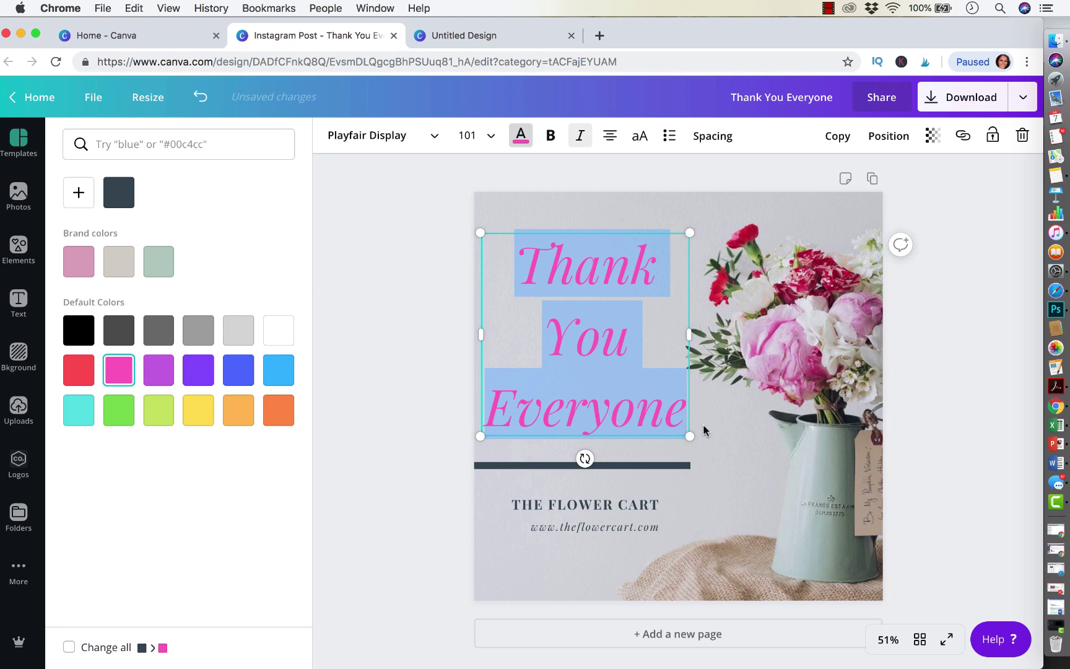
Step: Add an exclamation mark after "Everyone" and widen the text box to about 589 px so it stays on the same line
click(684, 411)
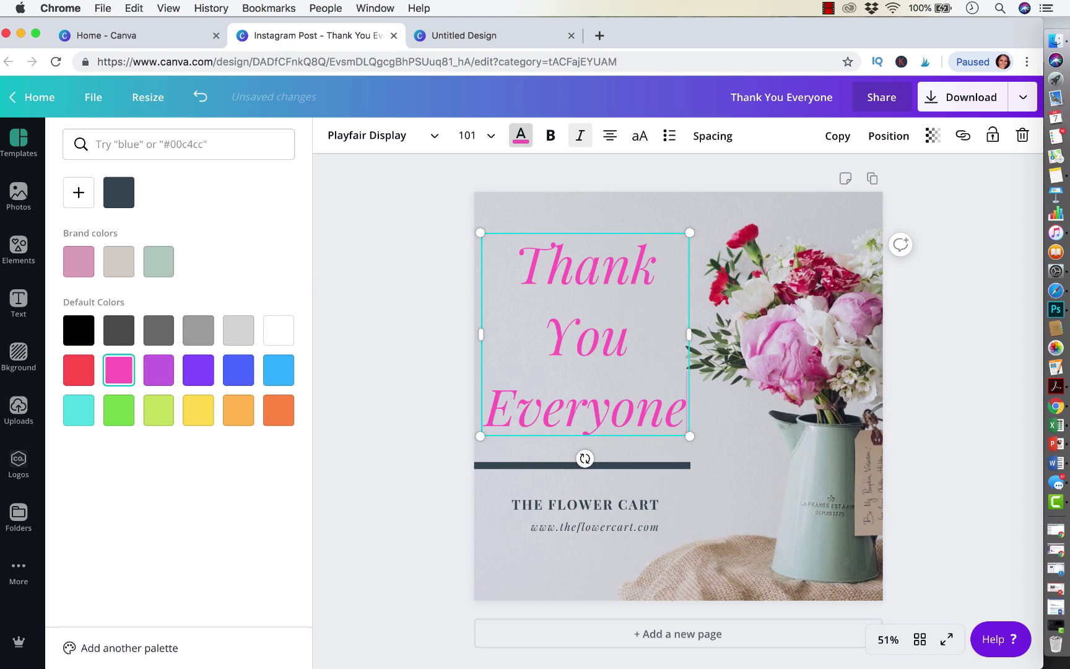
text(!)
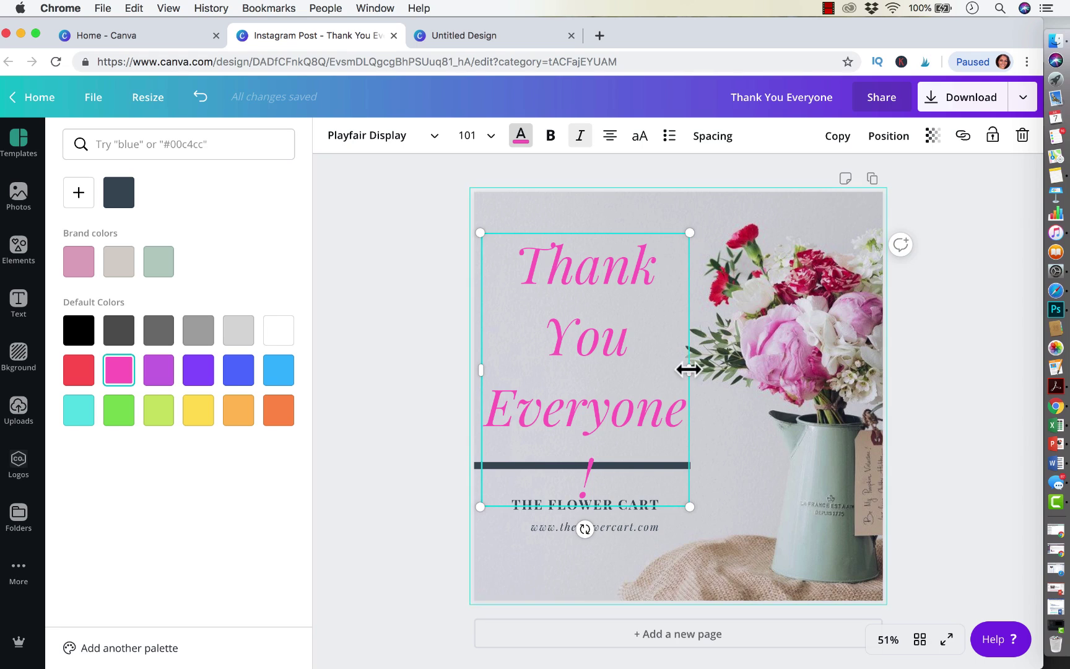
drag(689, 368, 702, 369)
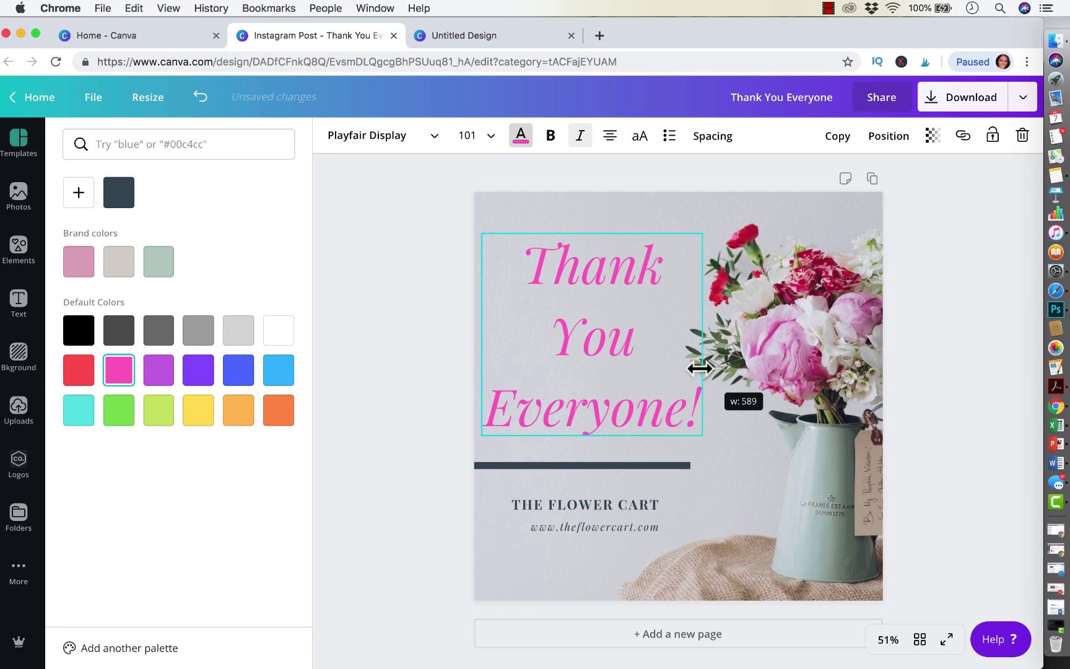
Step: Replace the web address beneath "THE FLOWER CART" with the designer's own website address
click(483, 497)
click(564, 523)
click(569, 527)
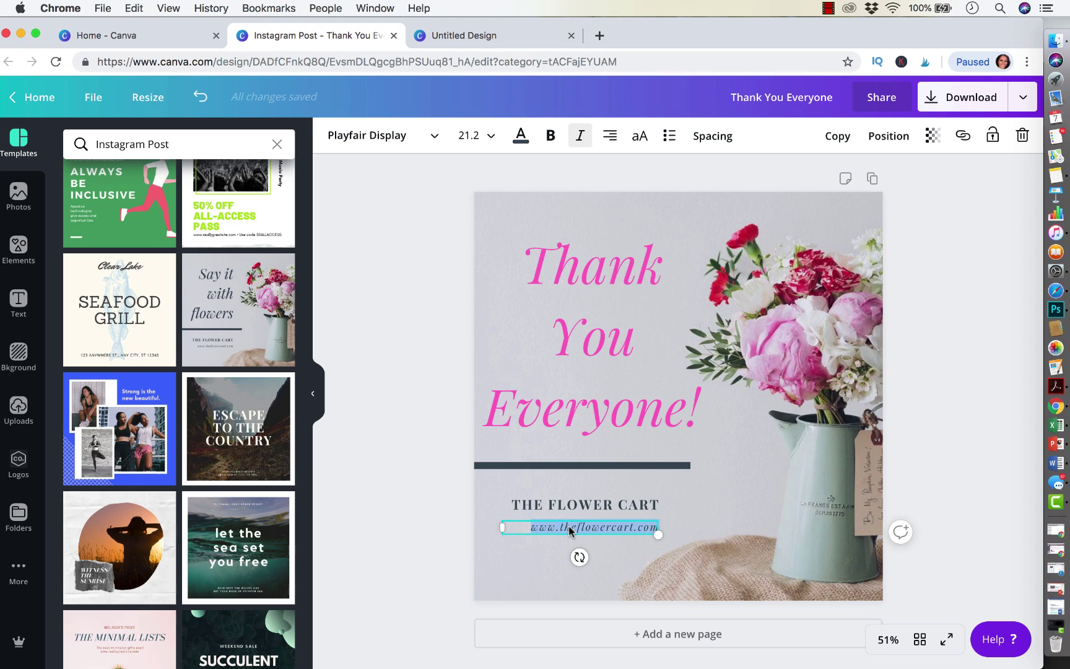
text(www.N)
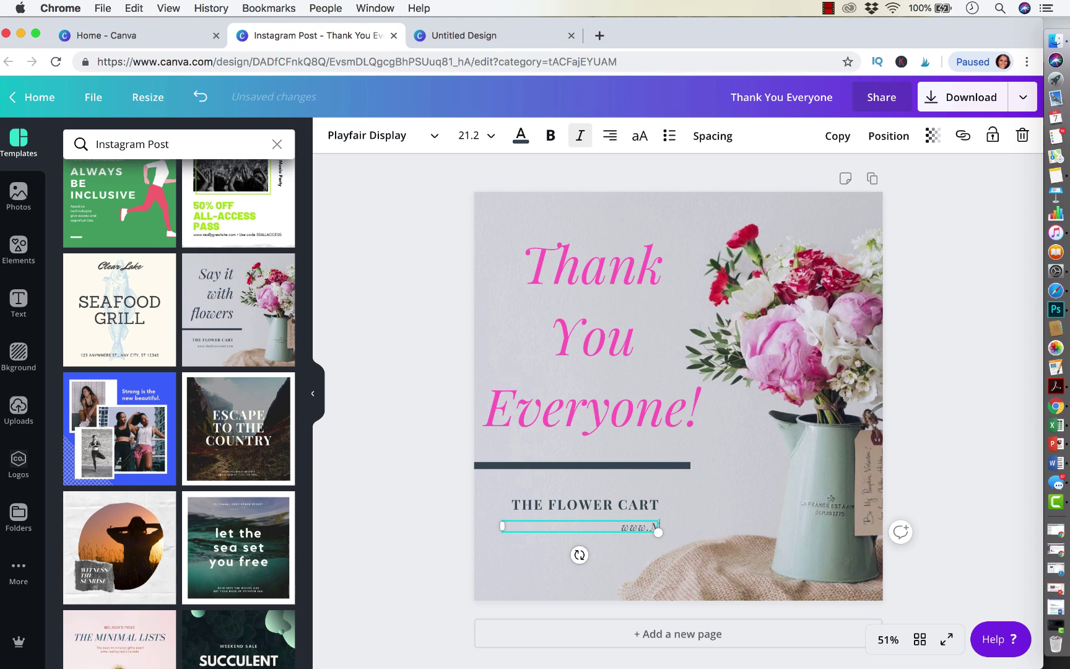
text(ancyBadillo.com)
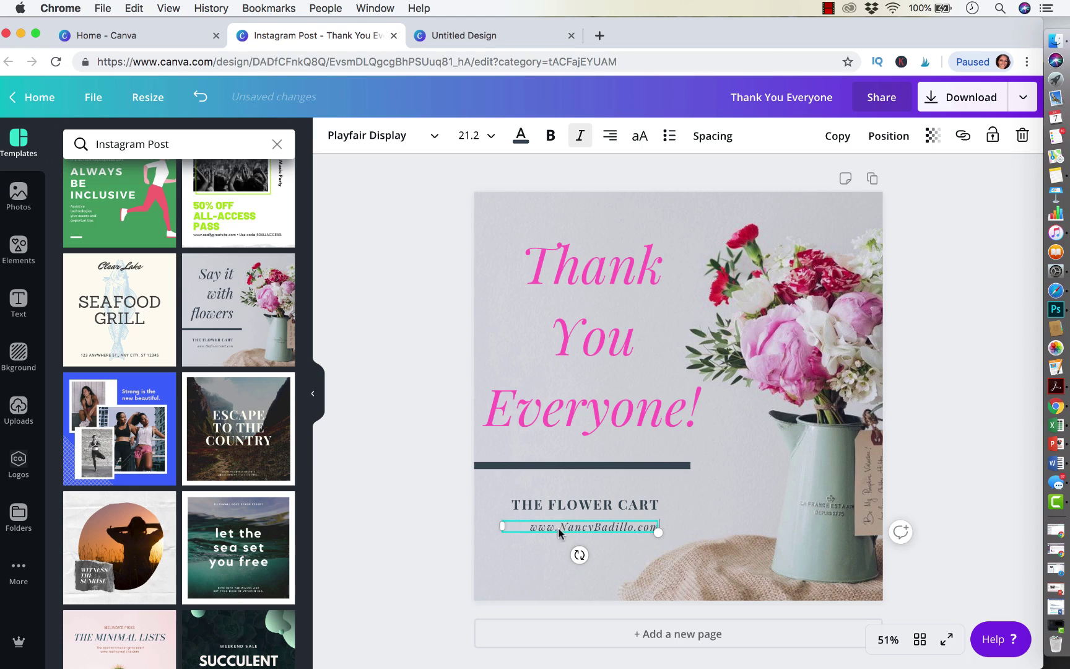
Step: Replace the "THE FLOWER CART" text with "YAY!"
double_click(561, 507)
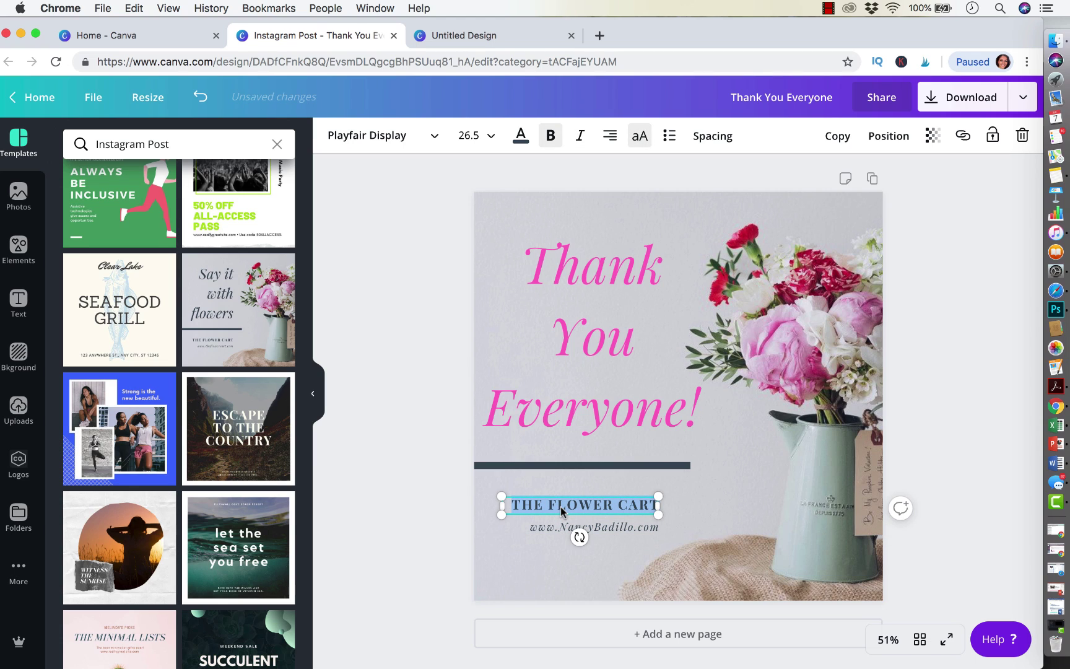
text(YAY!)
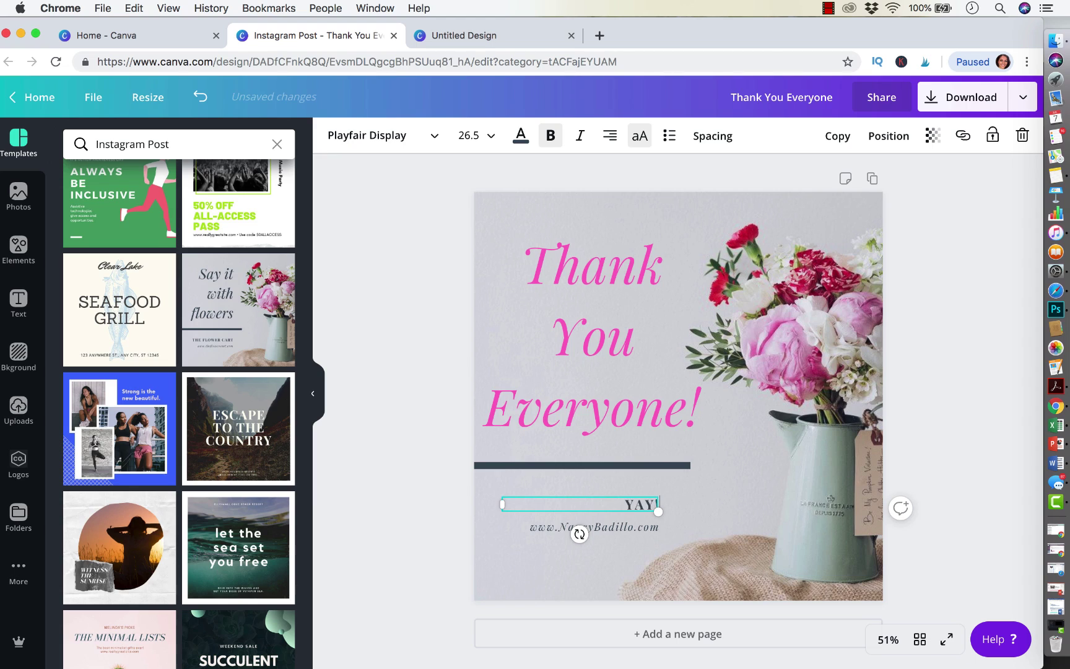
text( REACHED 48)
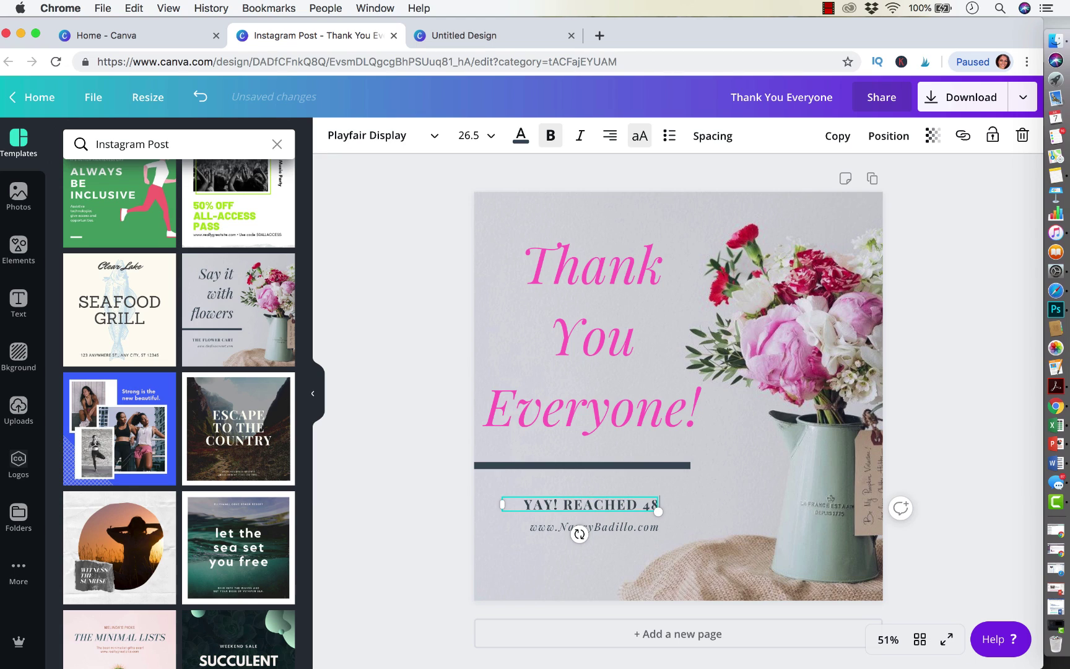
text(K)
key(BackSpace)
key(BackSpace)
key(BackSpace)
key(BackSpace)
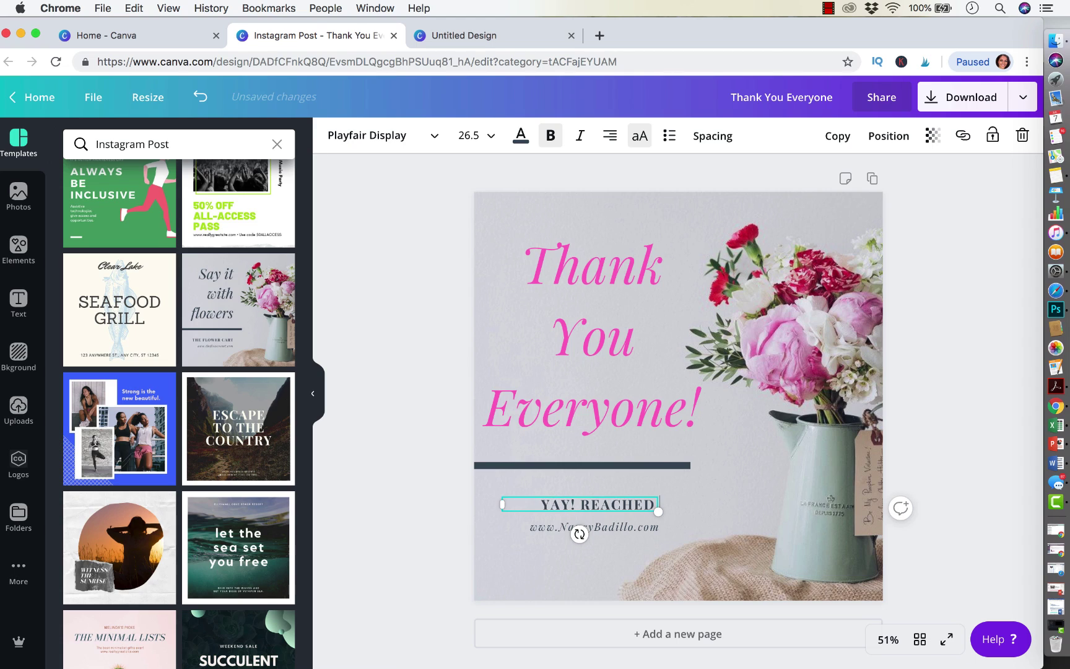
key(BackSpace)
key(BackSpace)
key(BackSpace)
key(BackSpace)
key(BackSpace)
key(BackSpace)
key(BackSpace)
key(BackSpace)
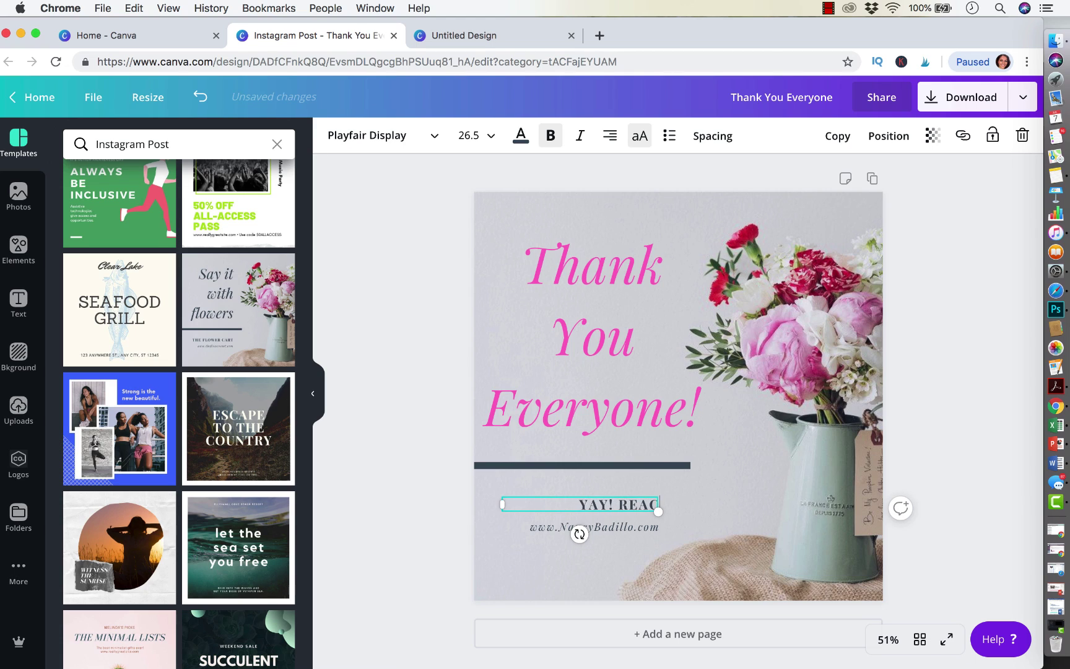
Step: Complete the "YAY!" line with "THANKS FOR MY NEW FOLLOWERS!" and widen its box until the whole message fits on one line
text(THANKS FOR MY)
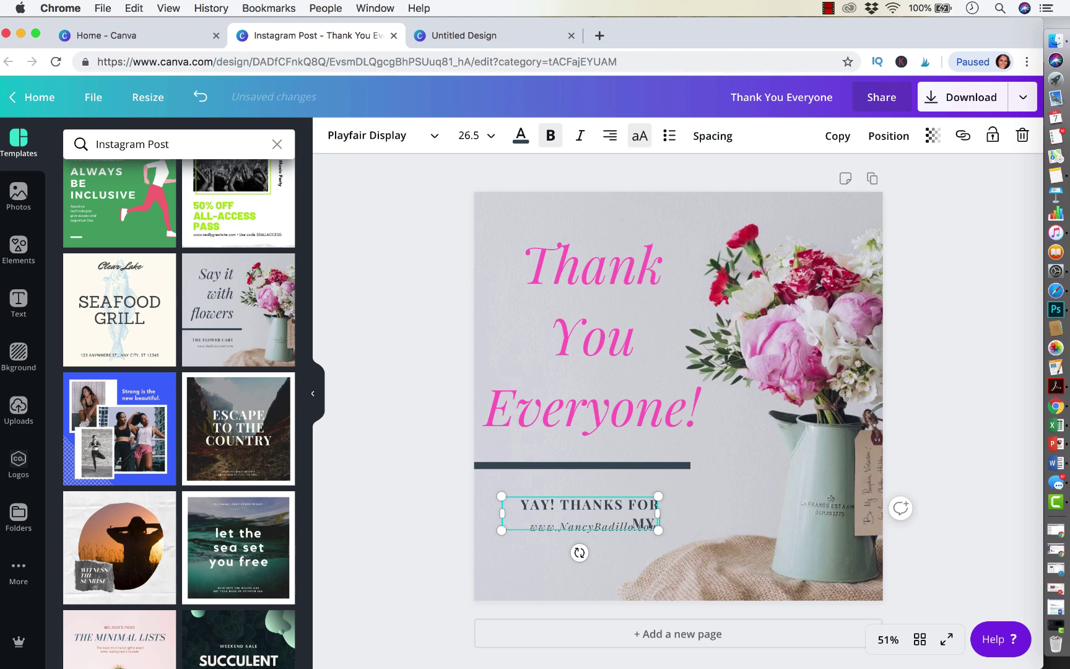
text( NEW FOLLOW)
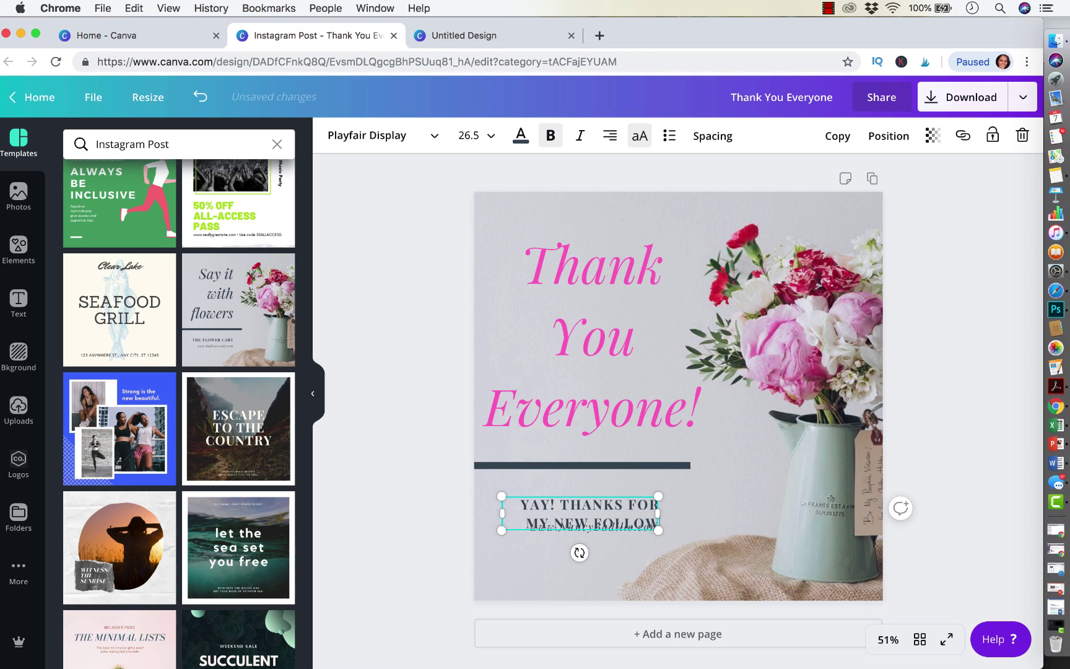
text(ERS!)
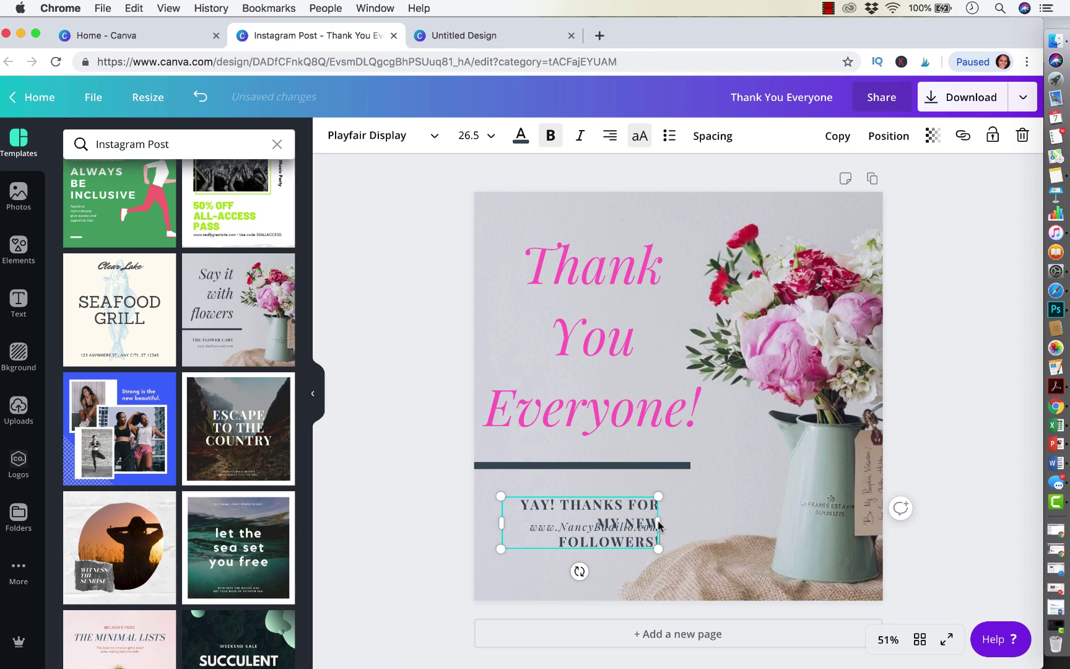
drag(658, 522, 672, 440)
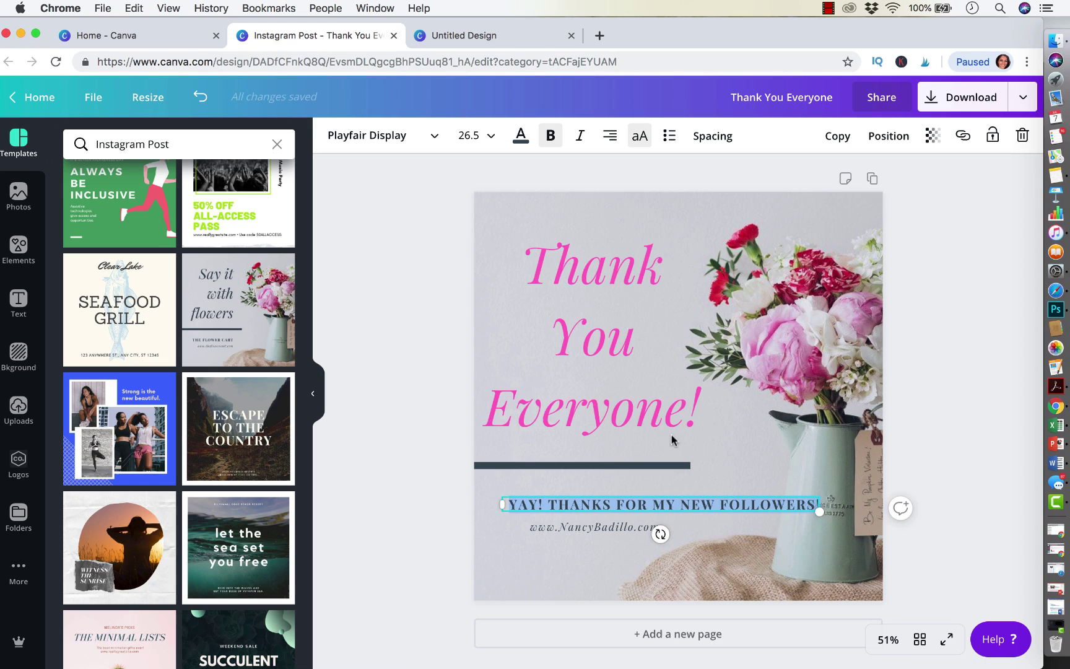
Step: Set the font size of the "YAY! THANKS FOR MY NEW FOLLOWERS!" line to 24
click(489, 136)
scroll(494, 248, down, 5)
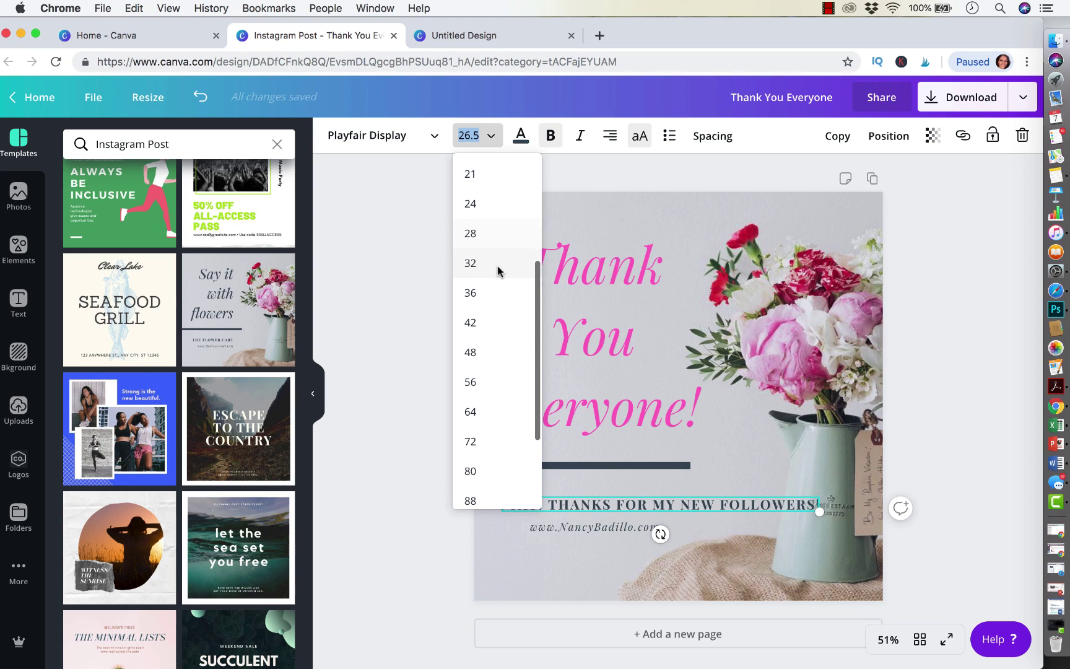
click(490, 211)
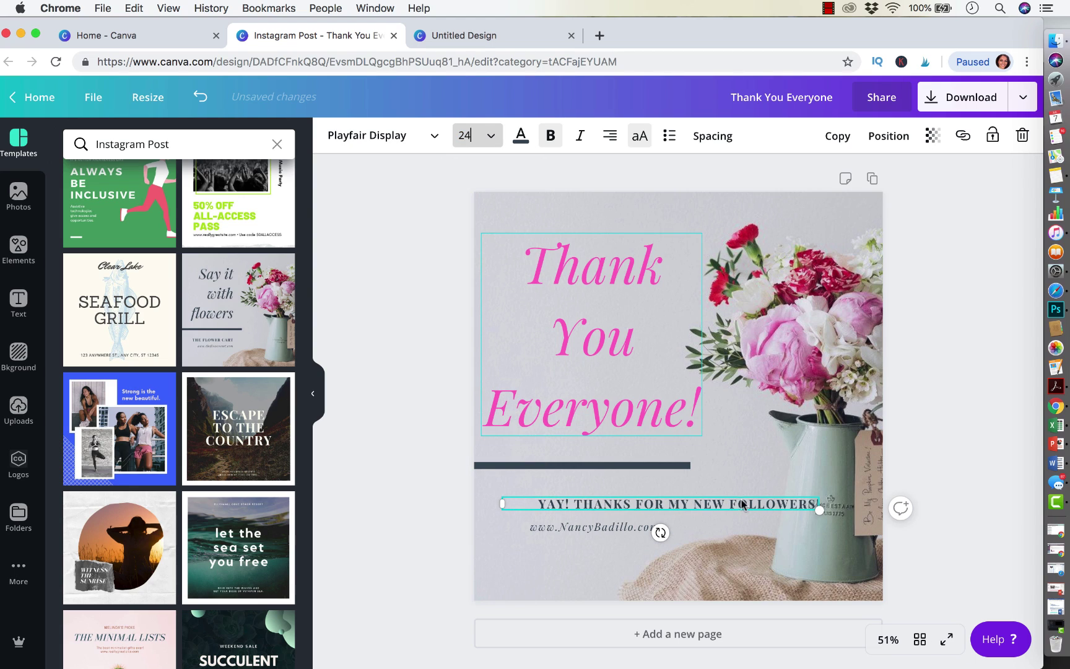
Step: Move the followers message left and slightly up, so its text starts near the left edge of the design under the bar
drag(740, 500, 695, 501)
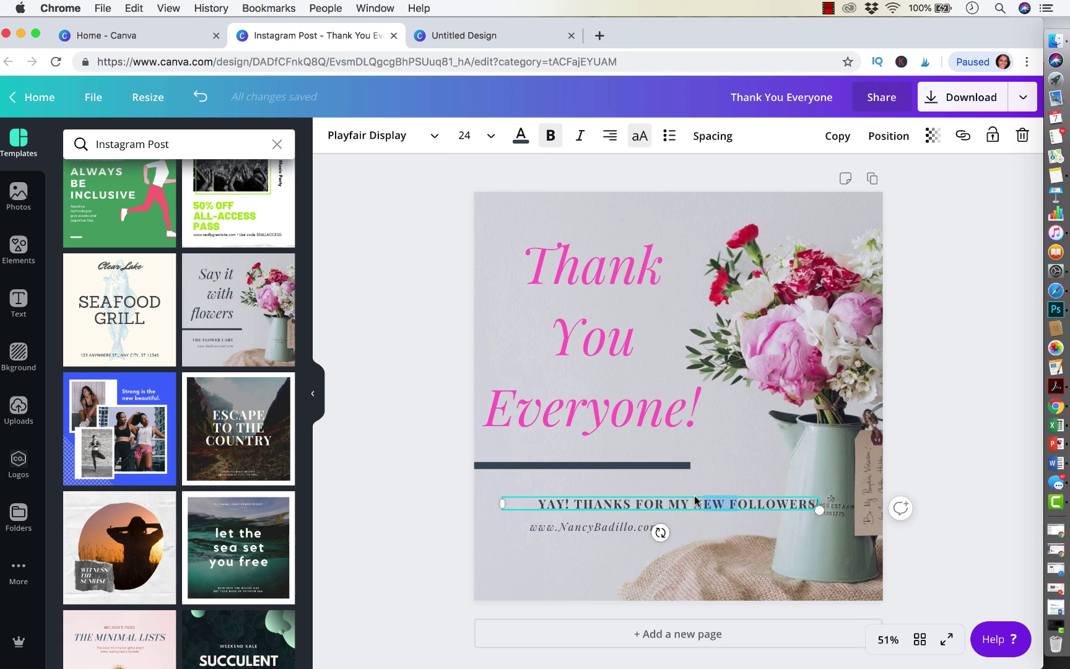
click(574, 505)
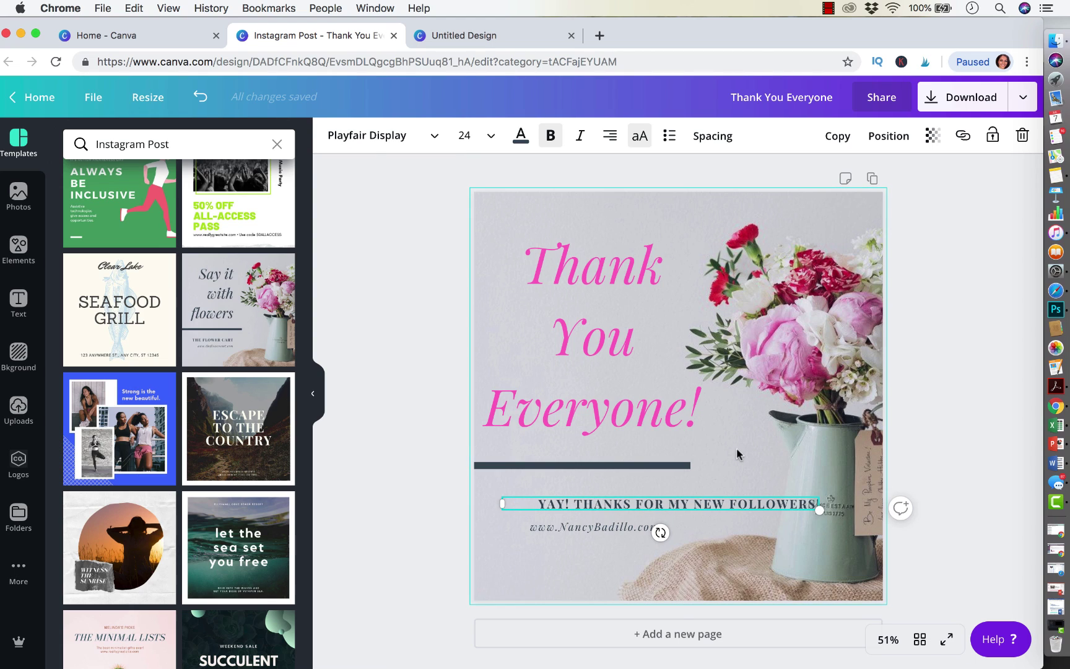
click(748, 480)
click(753, 497)
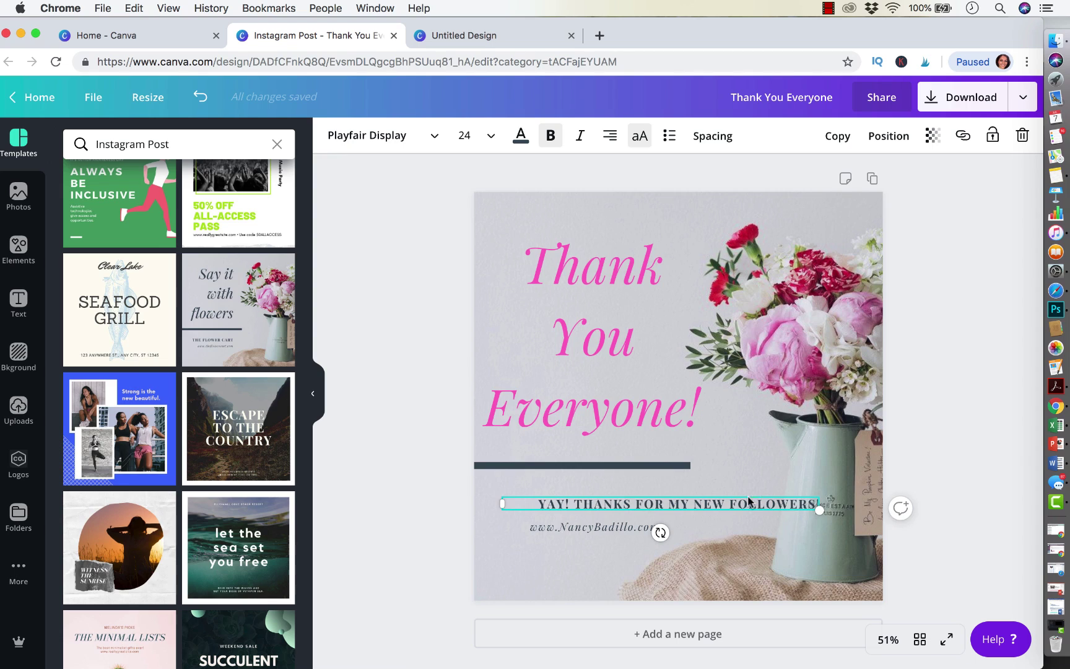
drag(753, 498, 696, 494)
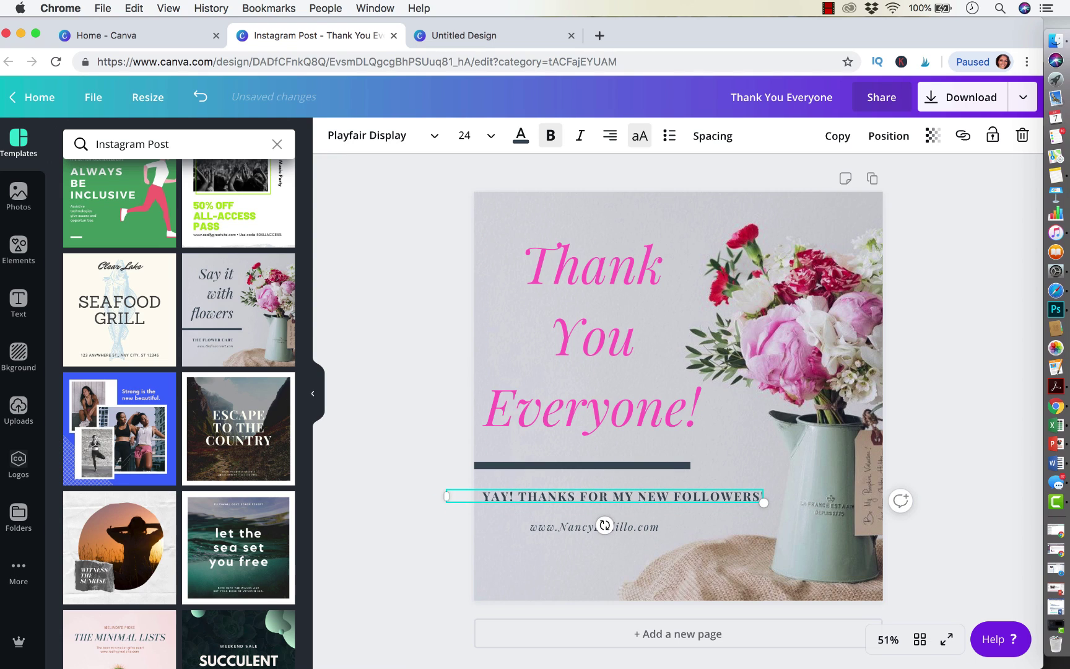
Step: Break the followers message before "NEW FOLLOWERS!" and left-align both lines
key(Return)
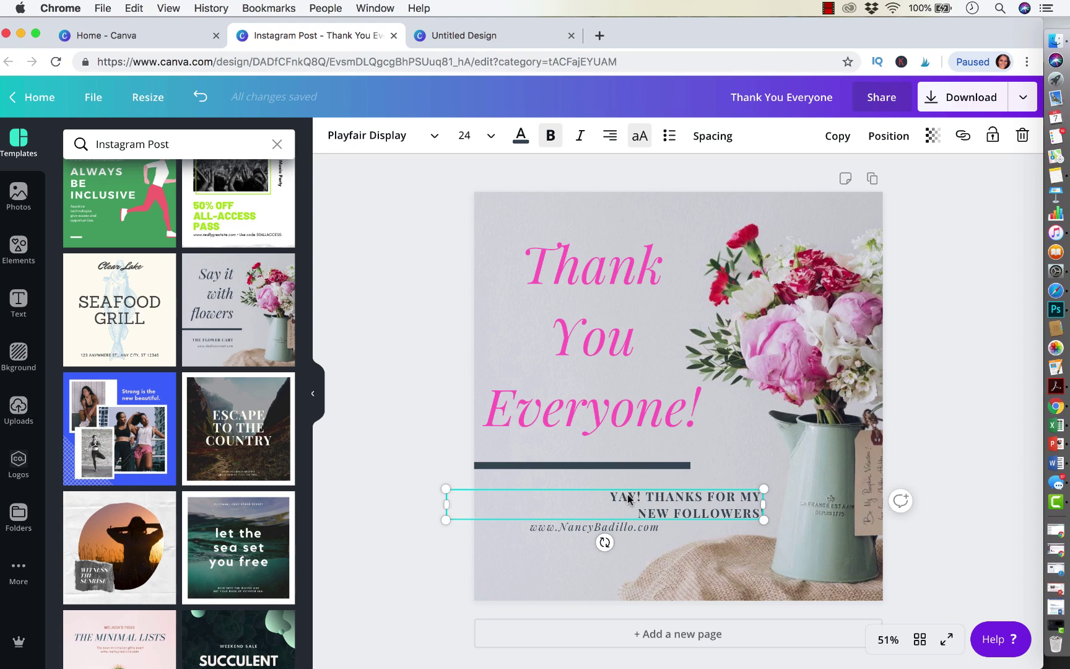
mouse_move(640, 495)
mouse_down()
mouse_move(751, 515)
mouse_move(631, 496)
mouse_up()
click(752, 515)
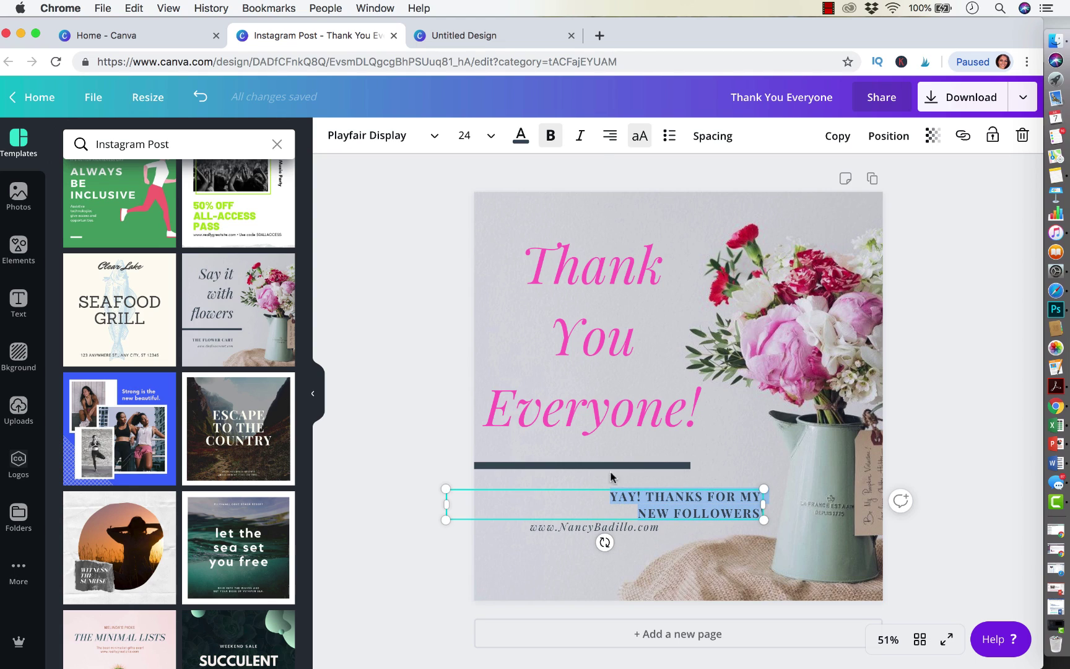
click(609, 134)
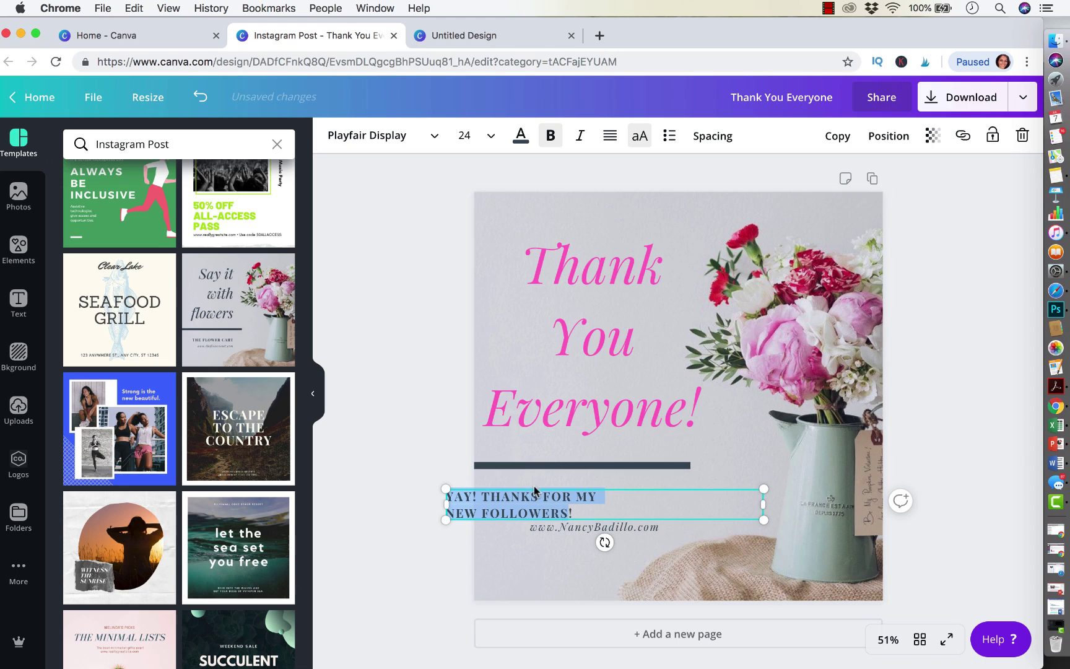
Step: Move the two-line followers message right and slightly up, between the dark bar and the web address
drag(537, 489, 618, 482)
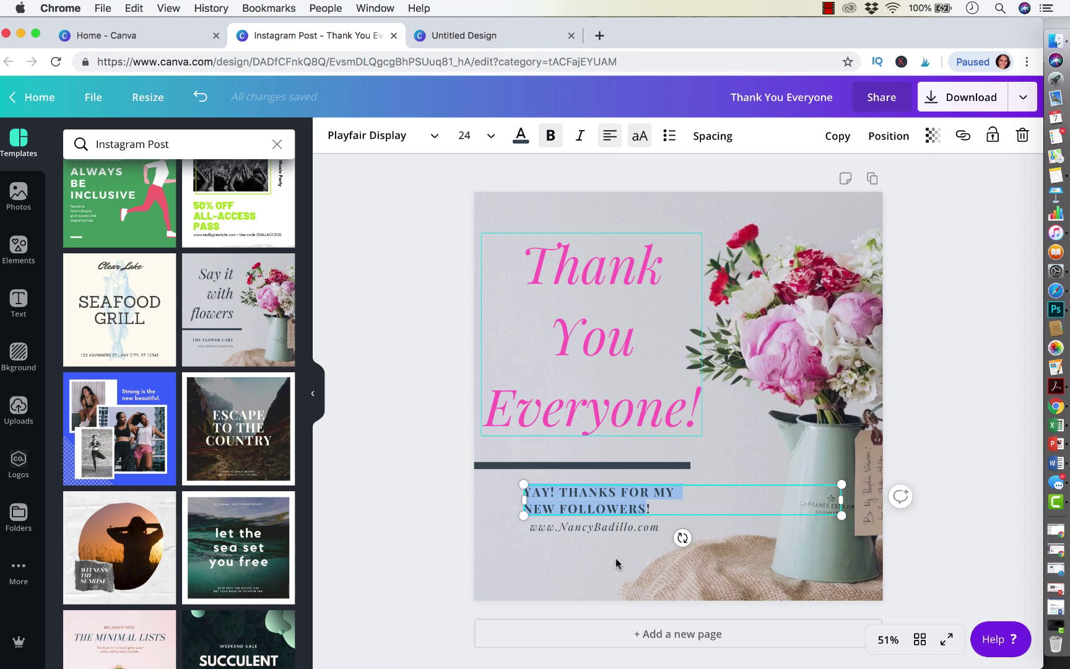
click(528, 550)
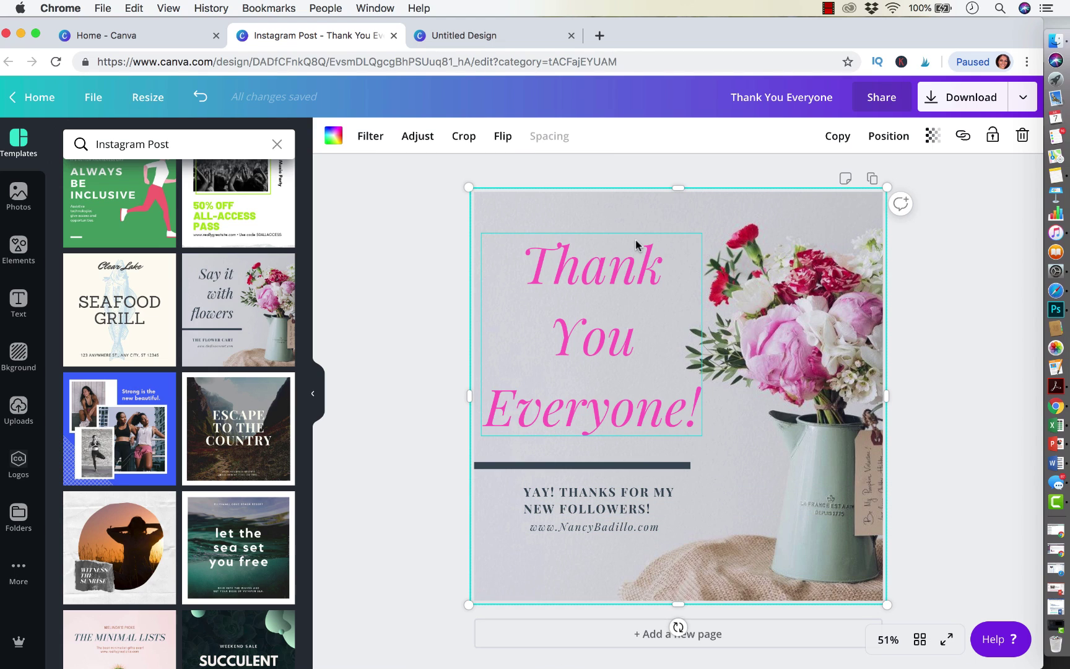
click(708, 177)
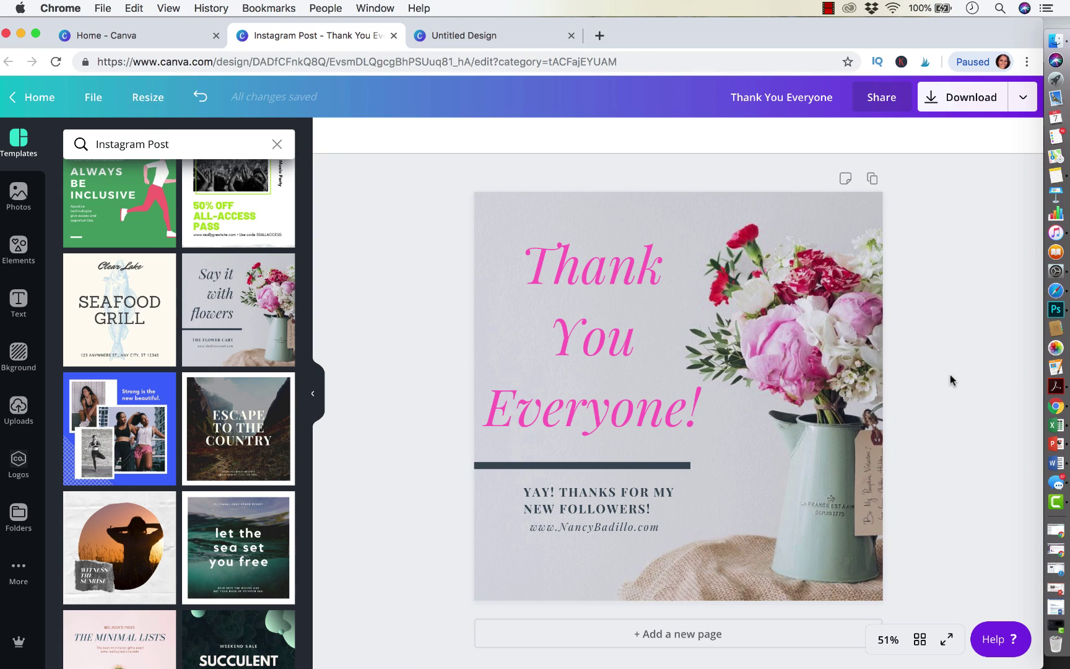
Step: Download the finished design as a PNG and dismiss the published message
click(957, 101)
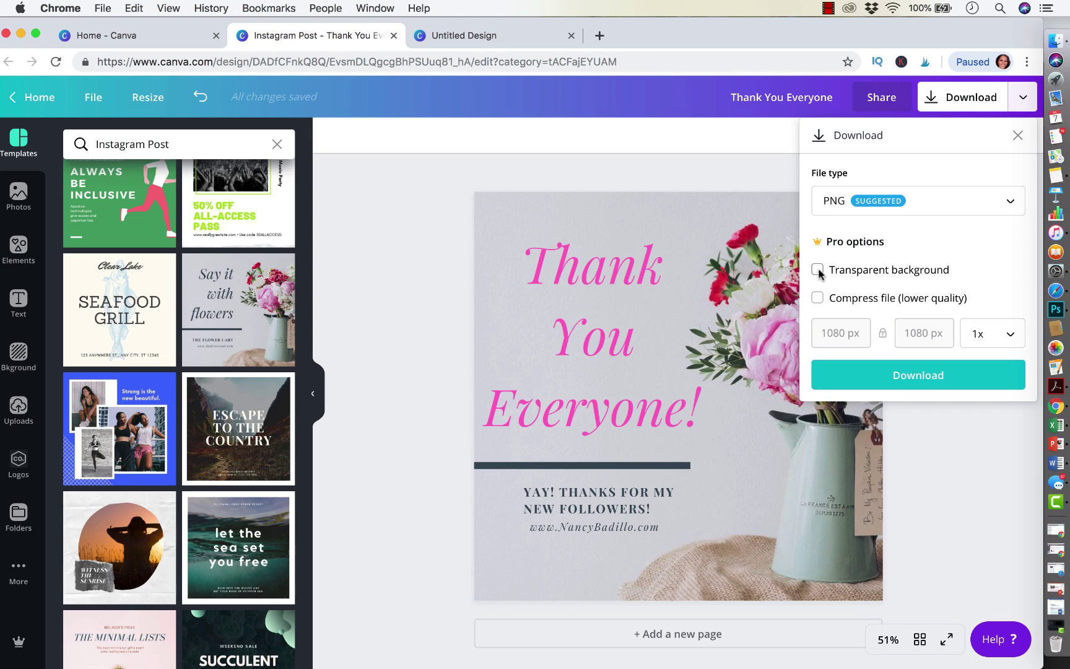
click(838, 378)
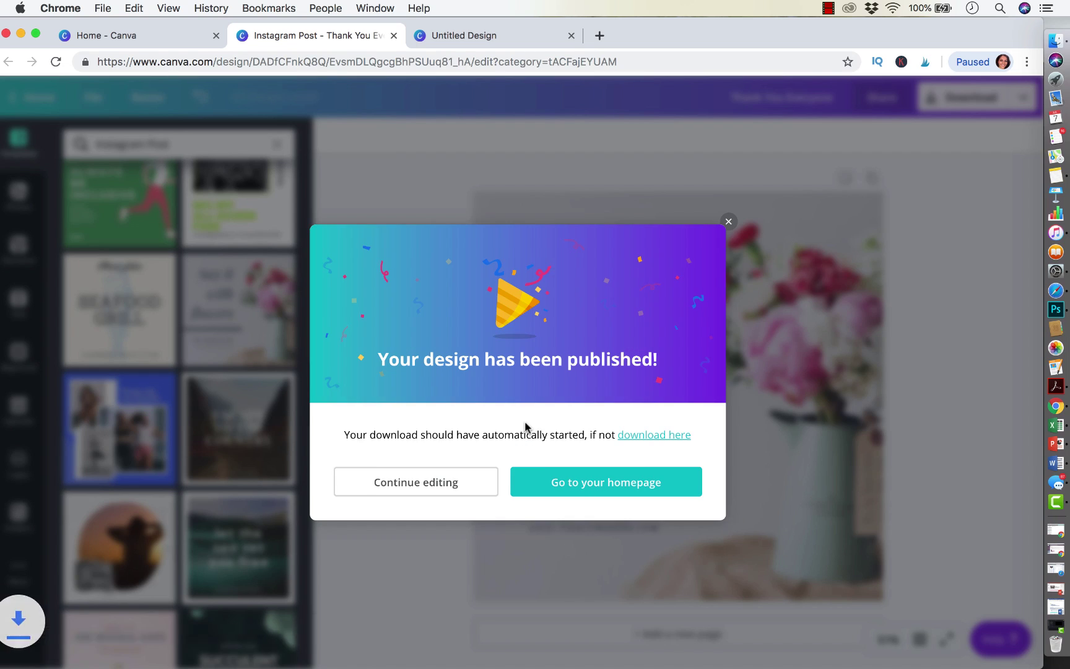
click(297, 231)
Step: Browse the Instagram Post templates, then delete the "Thank You Everyone!" heading and the flower background photo from the page
scroll(225, 262, down, 15)
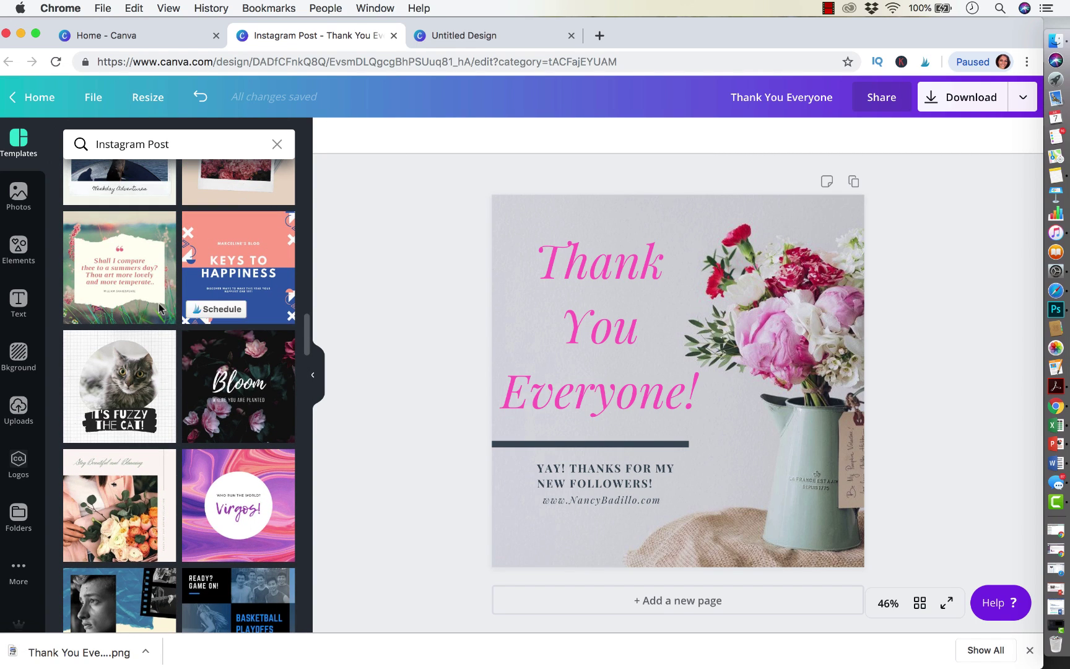
scroll(159, 304, up, 20)
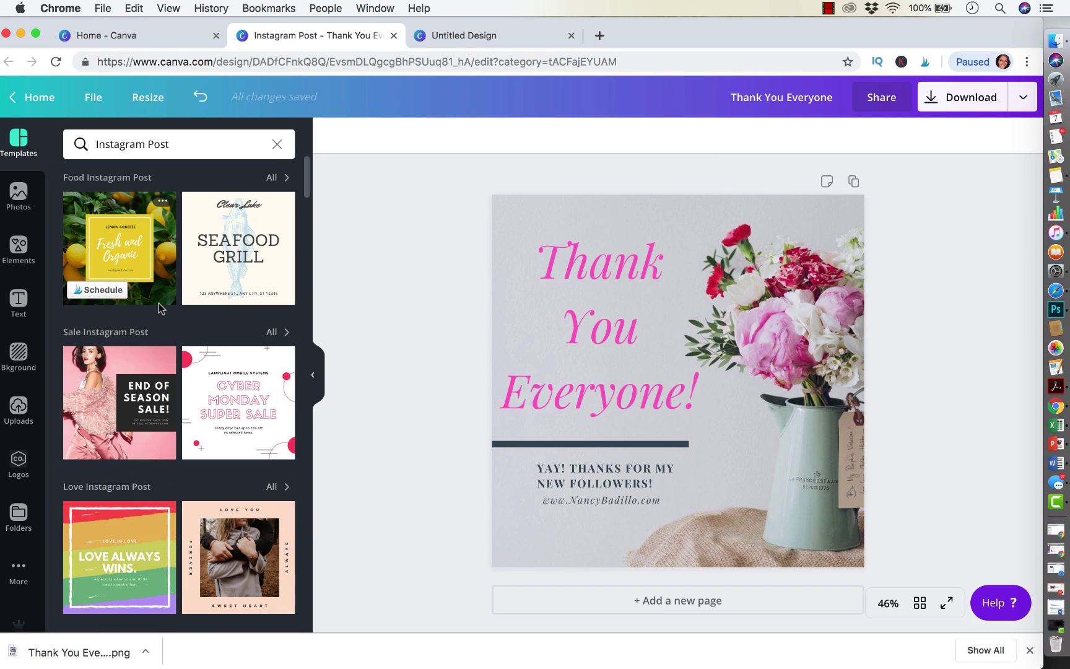
click(672, 294)
key(Delete)
click(688, 326)
key(Delete)
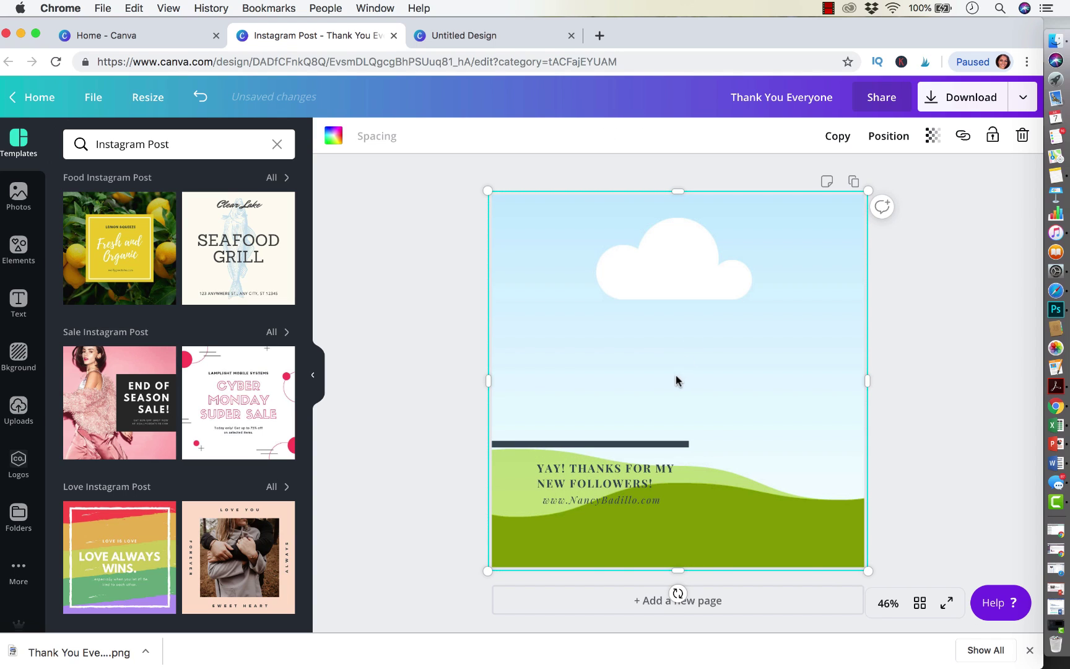
click(583, 478)
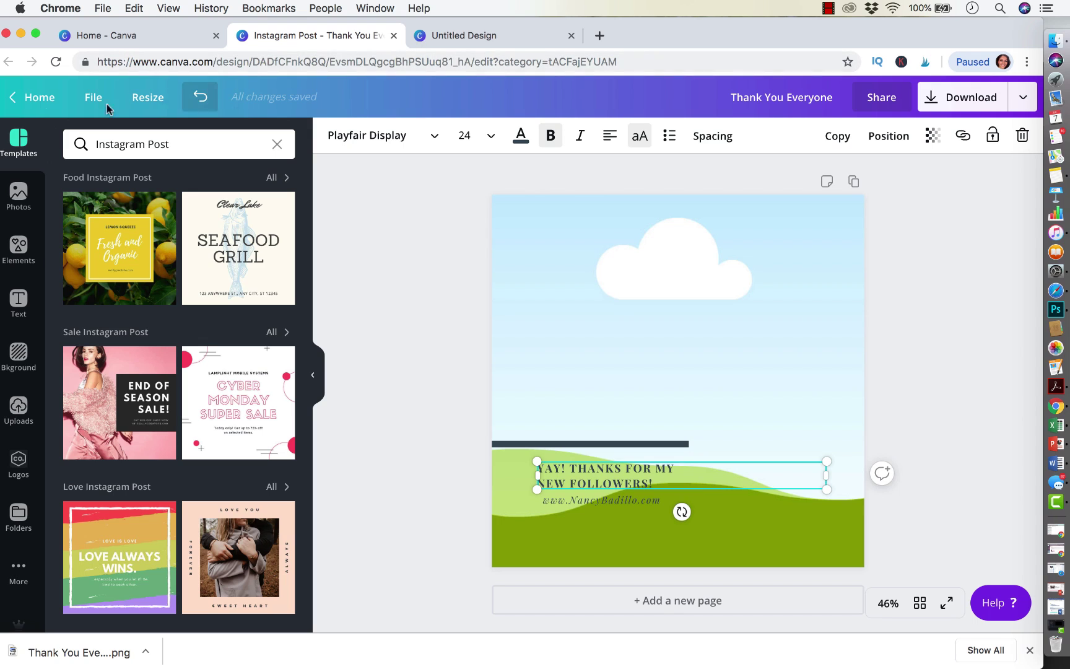
Step: Create a new blank design with custom dimensions of 1080 × 1080 px from the home page
click(45, 109)
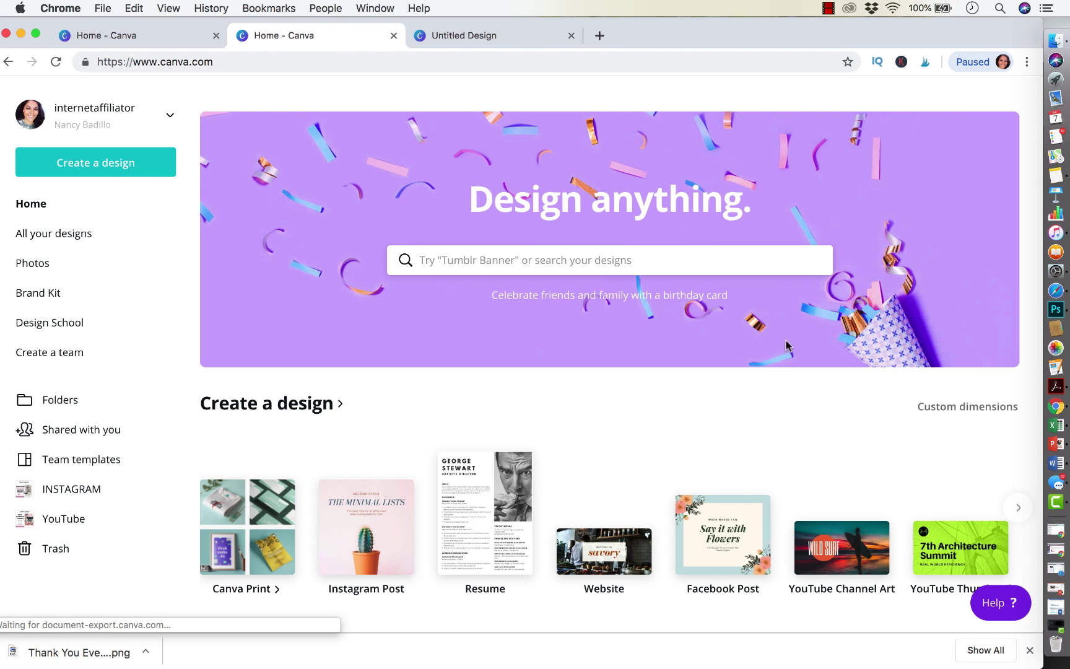
click(972, 410)
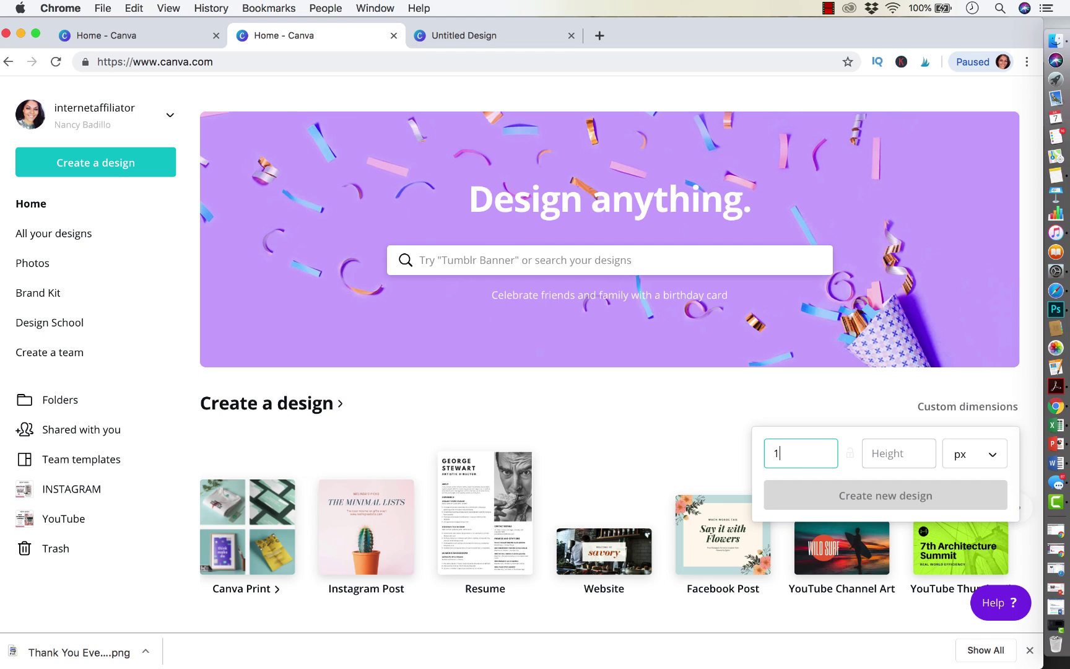
text(10)
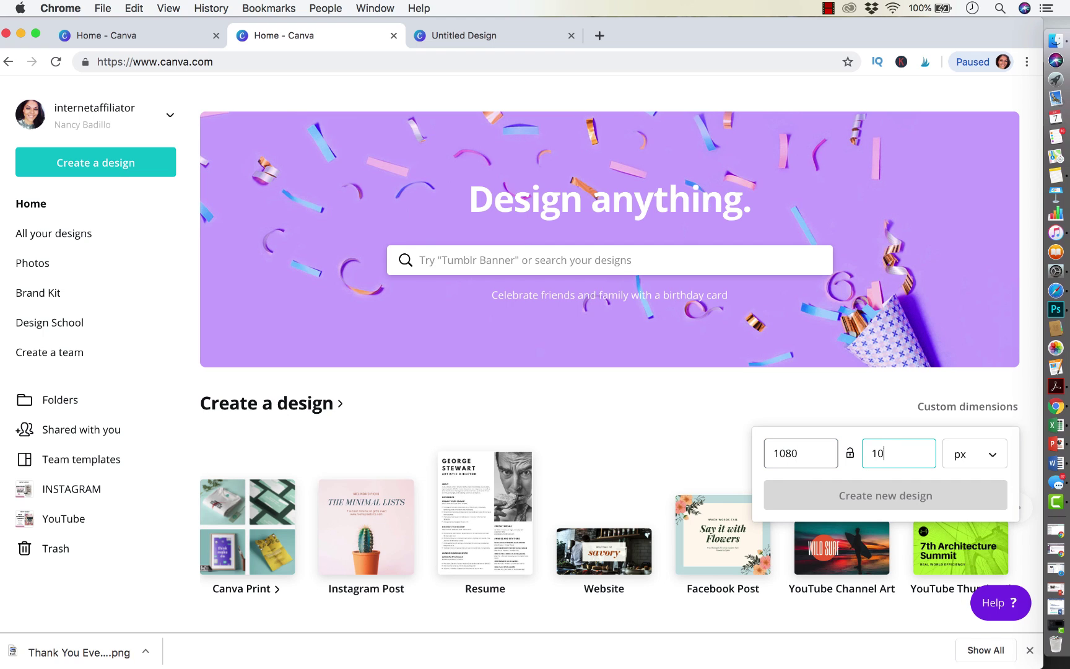
text(80)
click(826, 494)
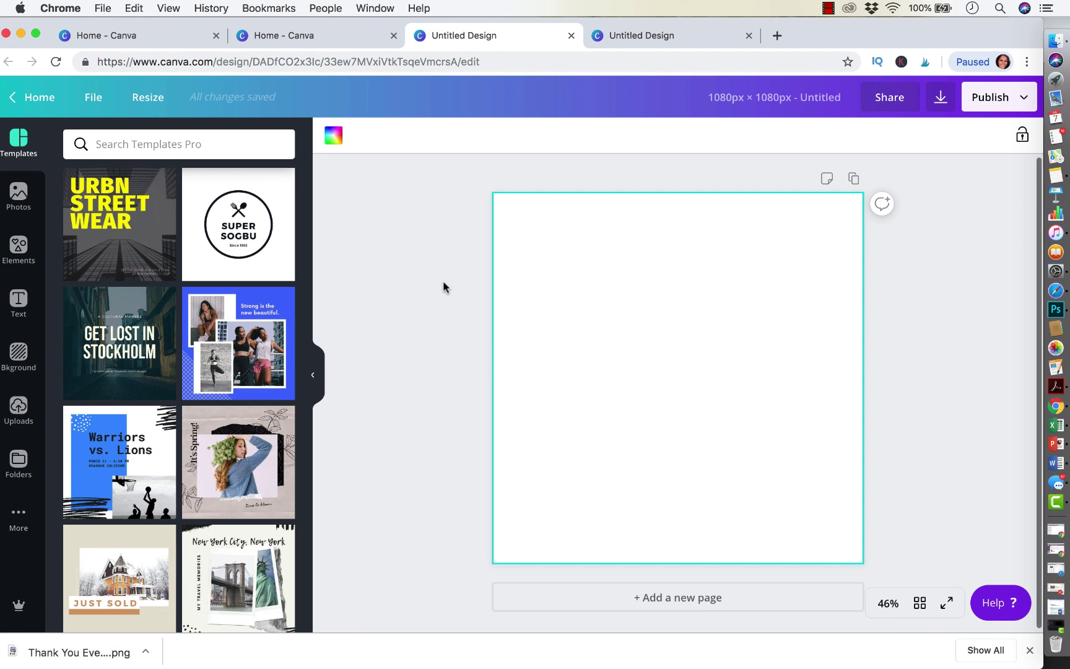
Step: Add the uploaded "NEED ETSY HELP?" phone mockup to the blank page, enlarge it and place it at the page's right side
click(18, 406)
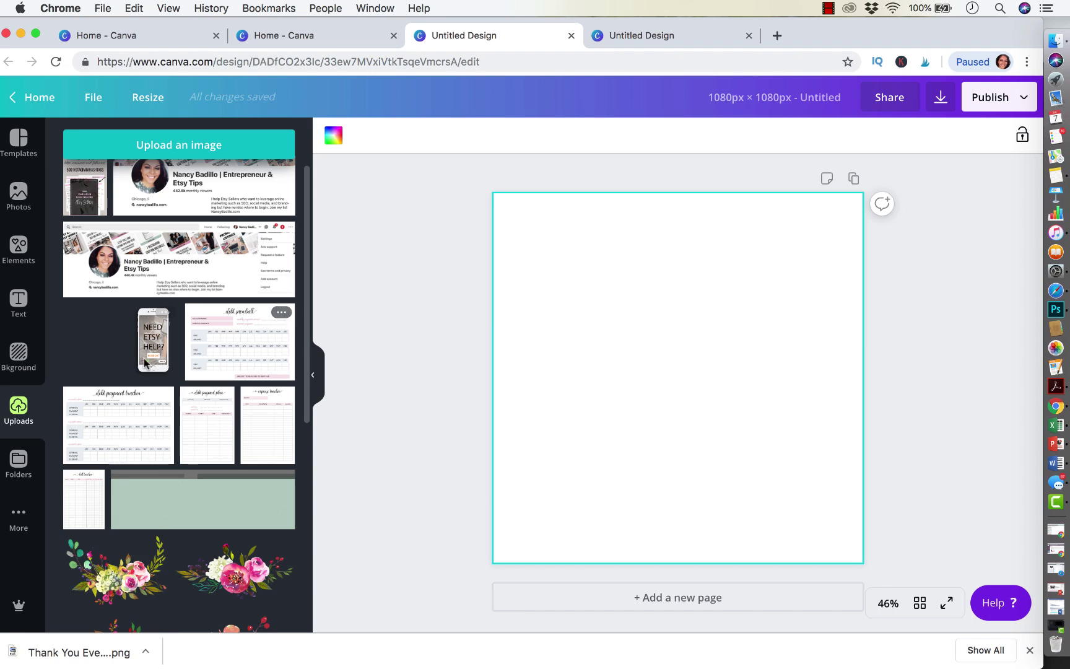
click(153, 339)
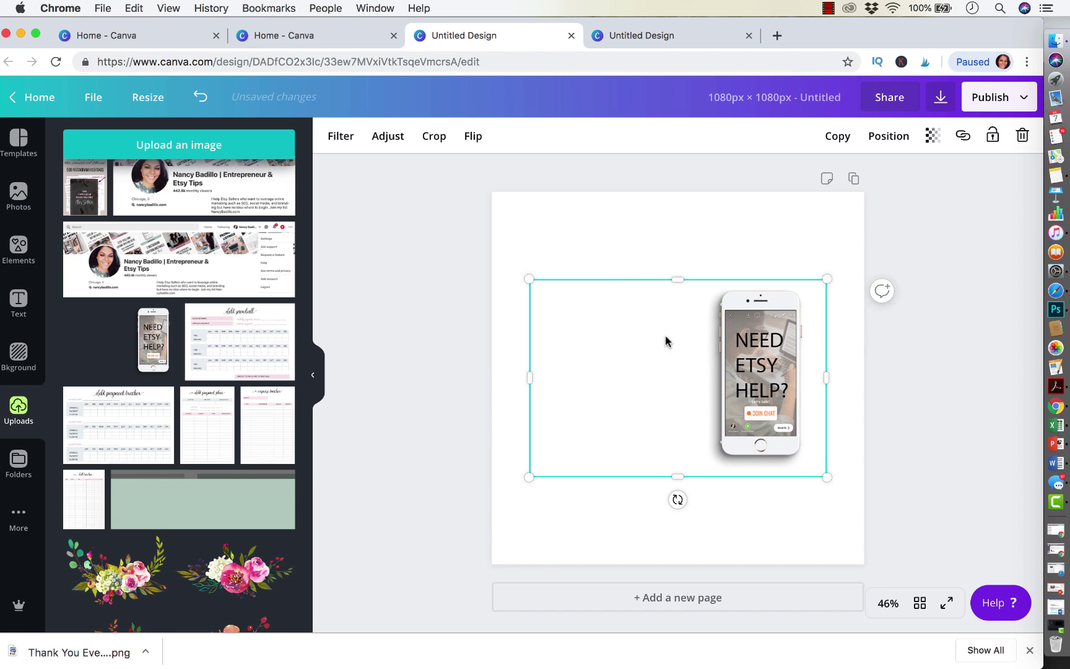
drag(528, 280, 387, 213)
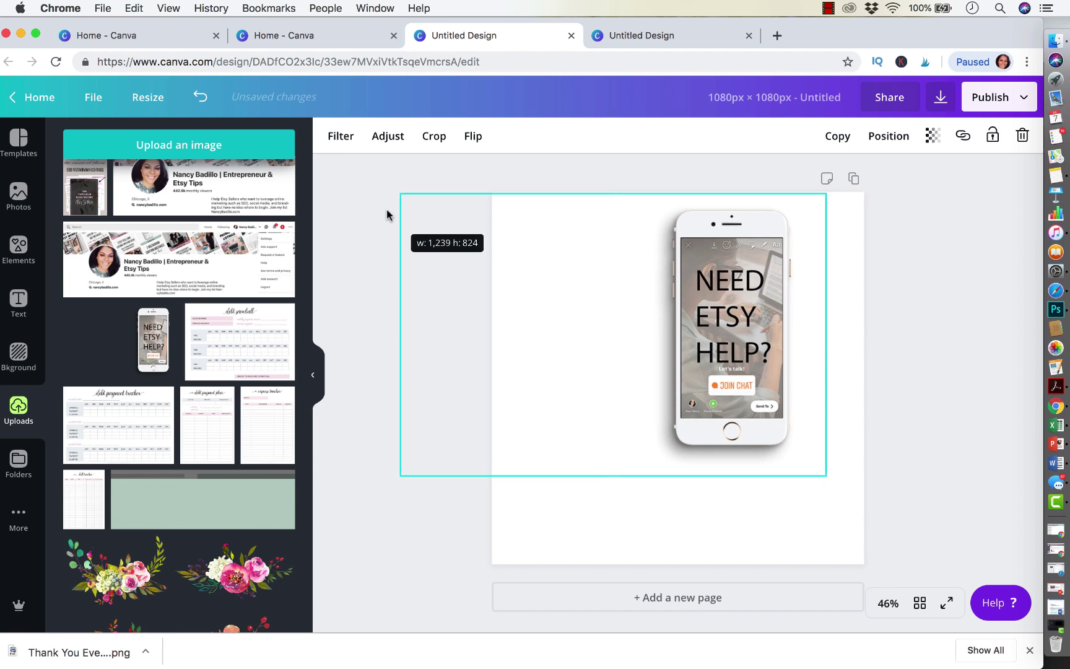
drag(823, 485, 862, 522)
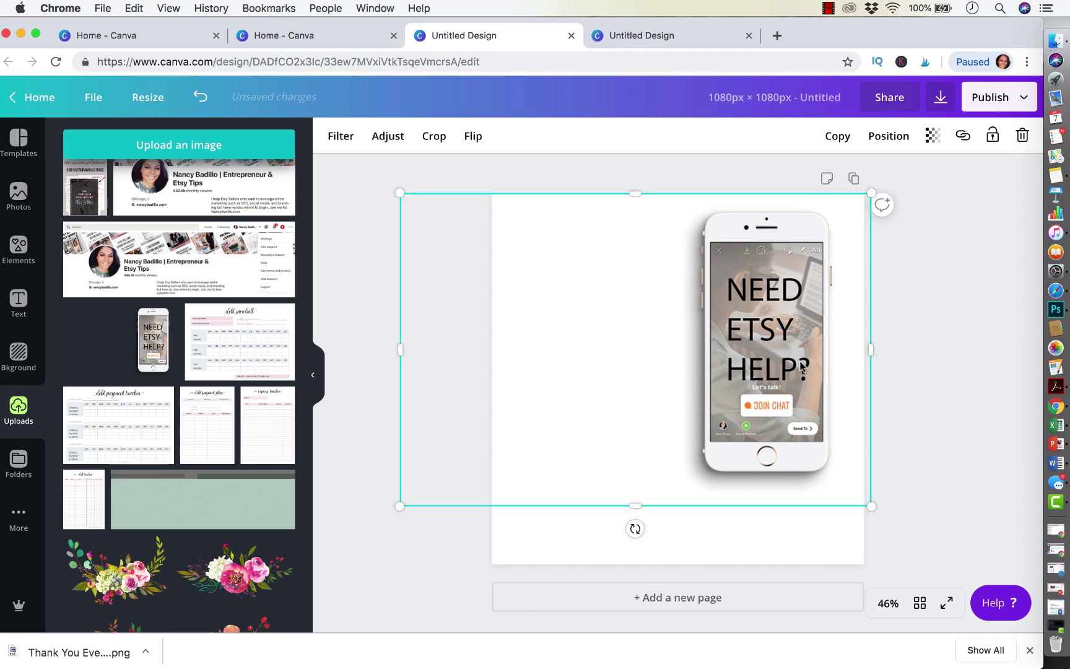
drag(803, 364, 808, 408)
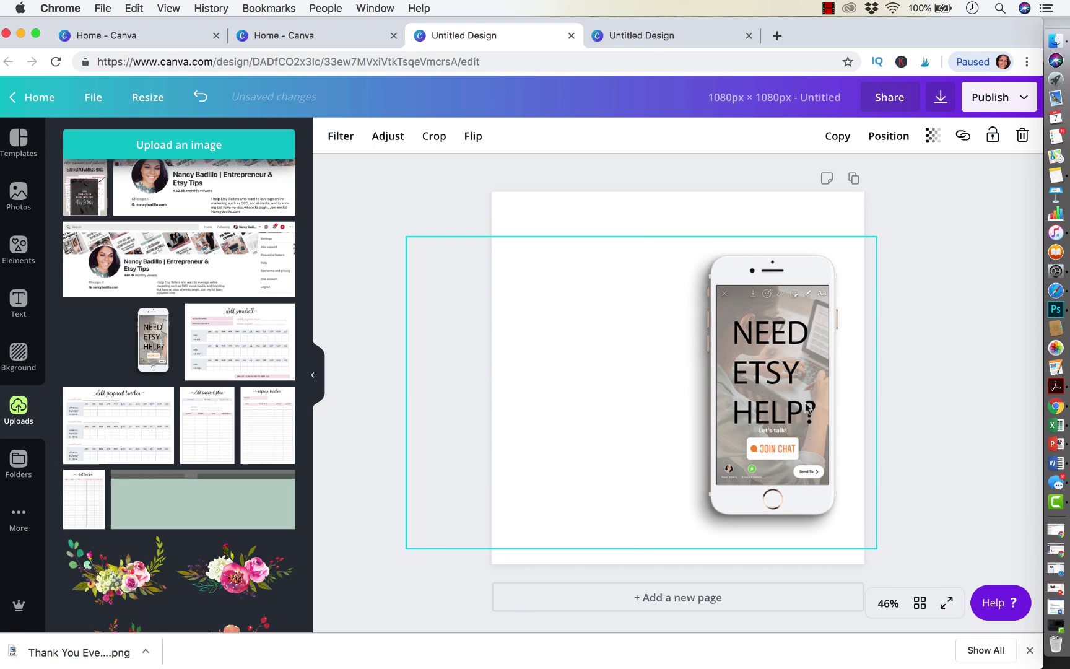
click(937, 364)
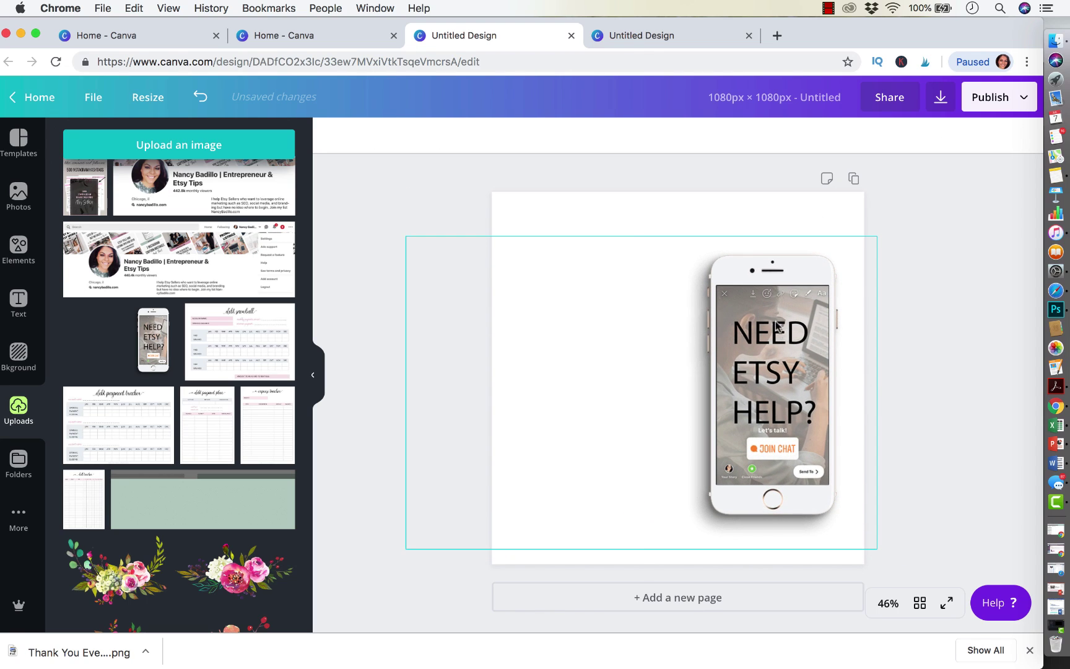
Step: Shrink the phone mockup slightly and align its image frame with the page's bottom edge, keeping the phone on the right
click(447, 239)
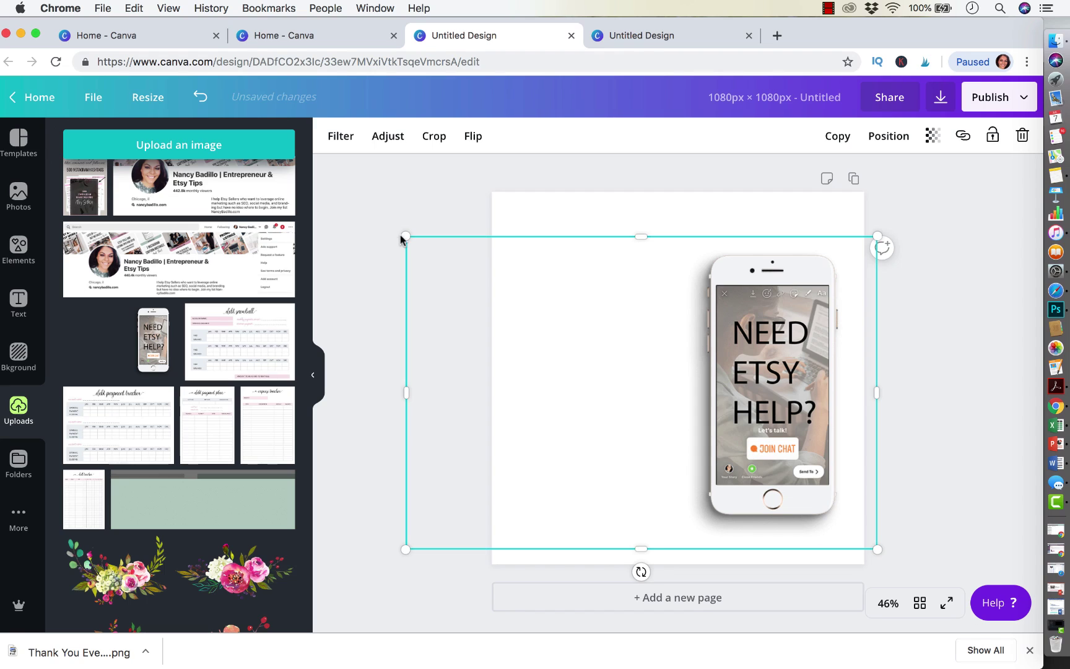
key(ctrl+z)
drag(403, 237, 389, 270)
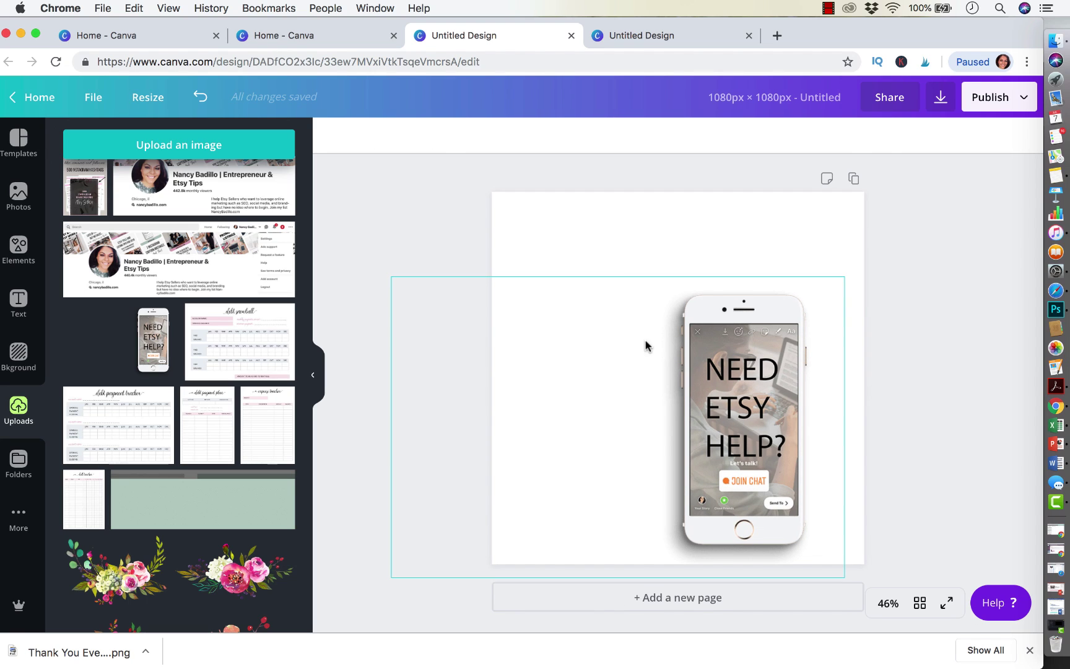
drag(756, 372, 784, 357)
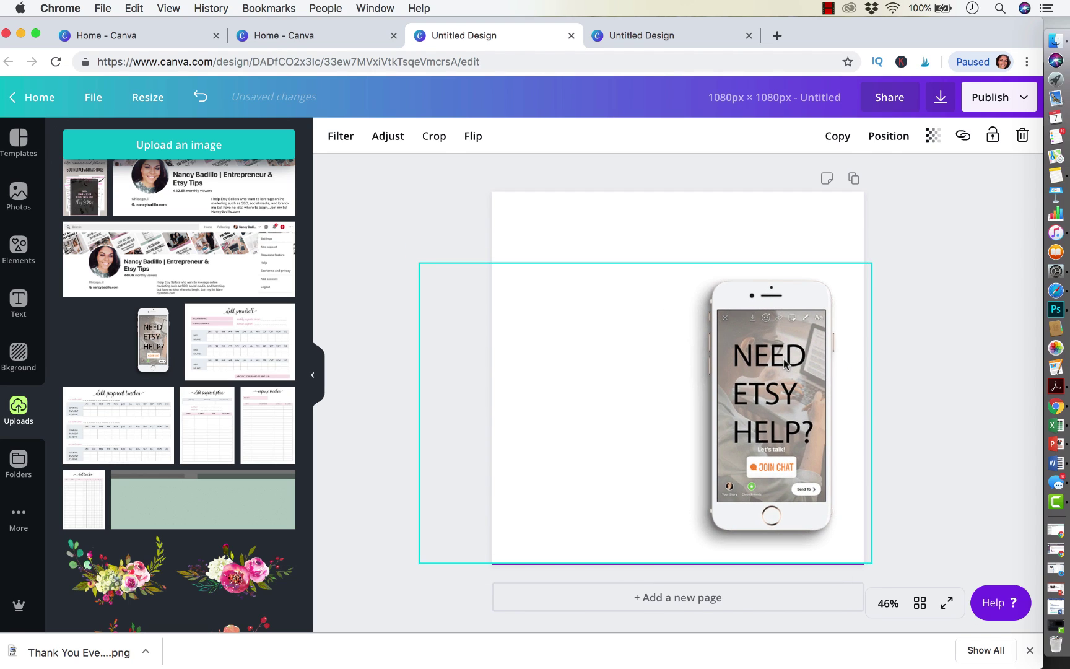
click(980, 316)
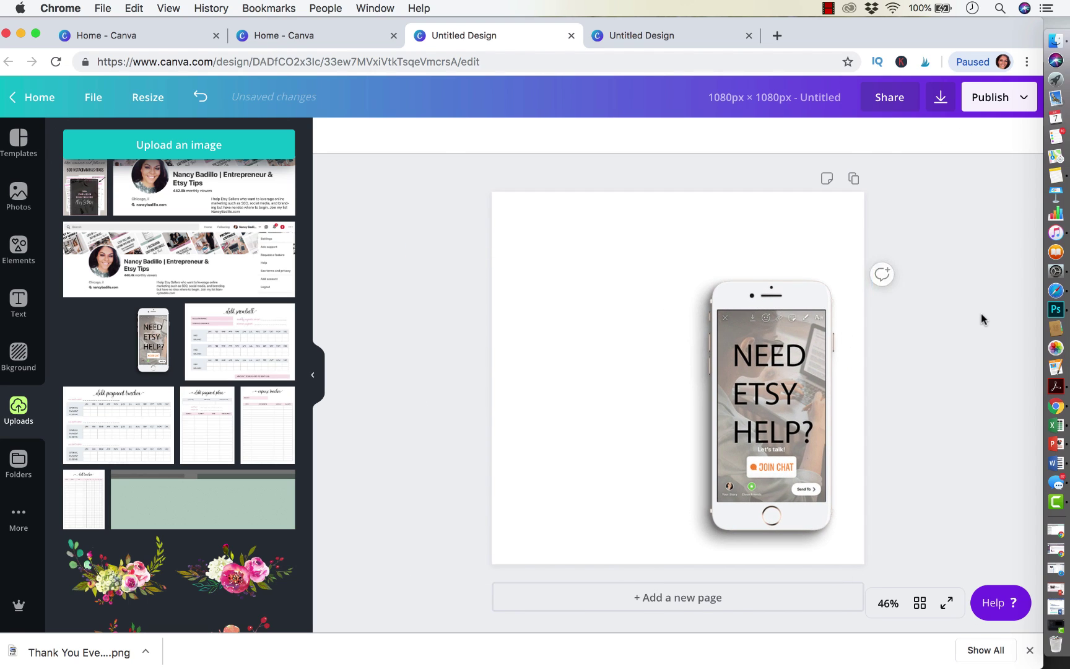
Step: Add a heading to the page and replace its text with "NEW VIDEO"
click(14, 304)
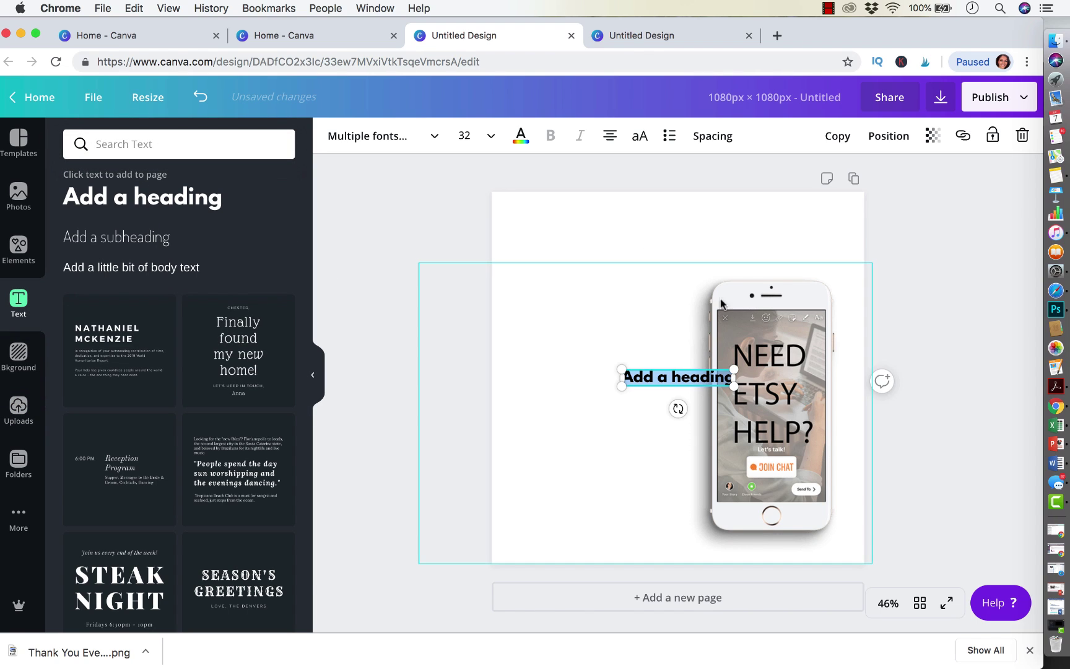
triple_click(679, 379)
text(NEW VIDOE)
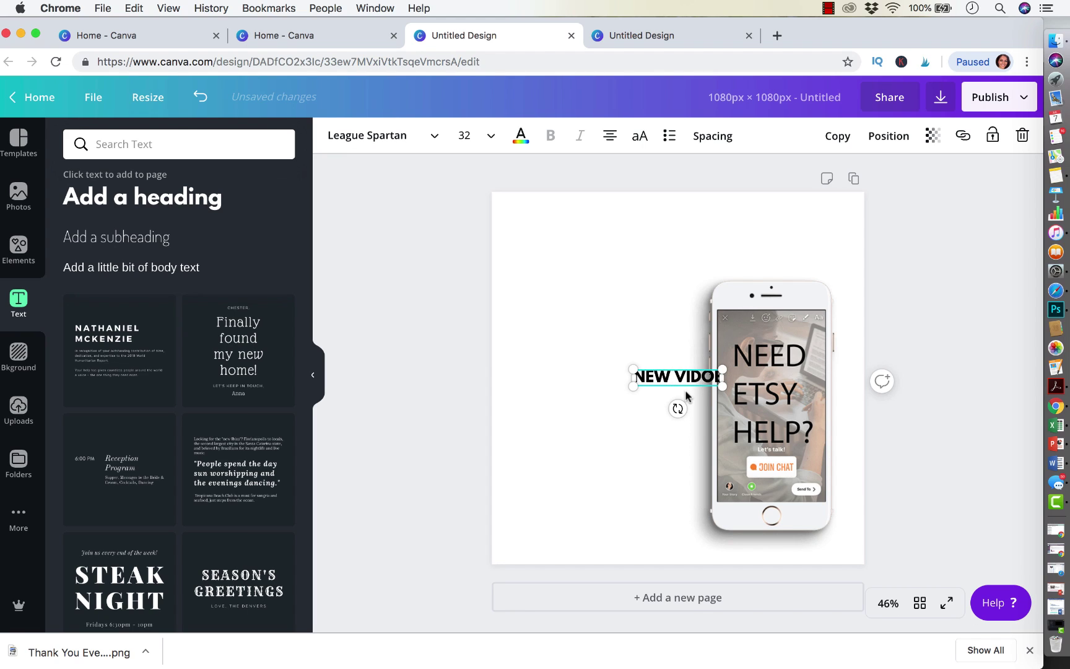
key(BackSpace)
key(BackSpace)
text(EO)
Step: Enlarge the "NEW VIDEO" heading to size 84.2 and move it above the phone, near the top of the page
drag(685, 372, 856, 321)
click(779, 227)
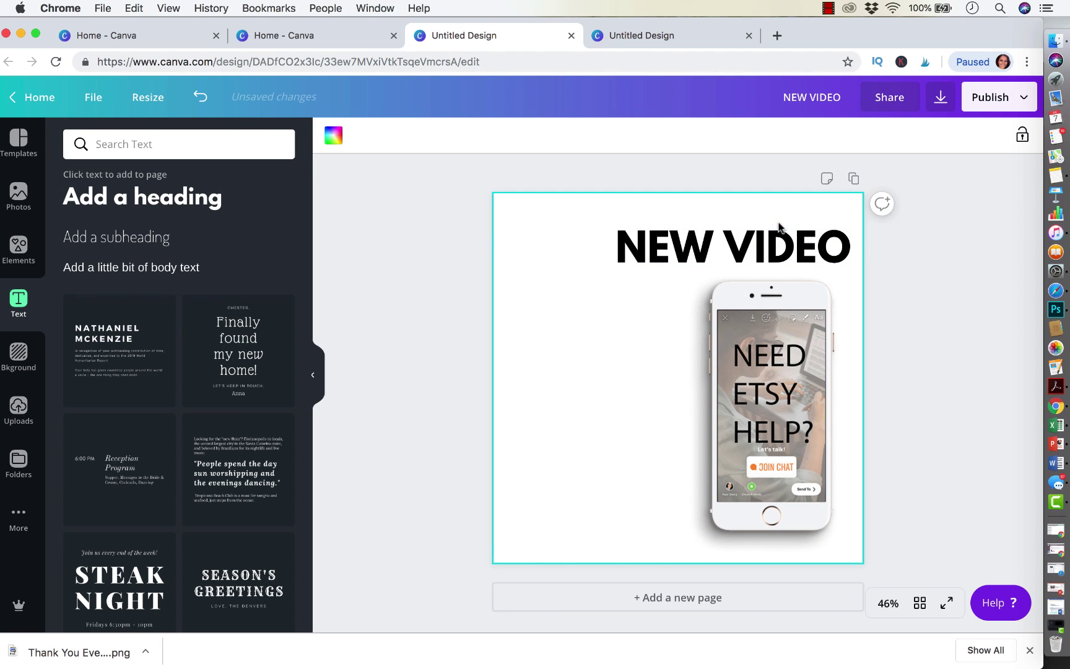
drag(781, 239, 725, 213)
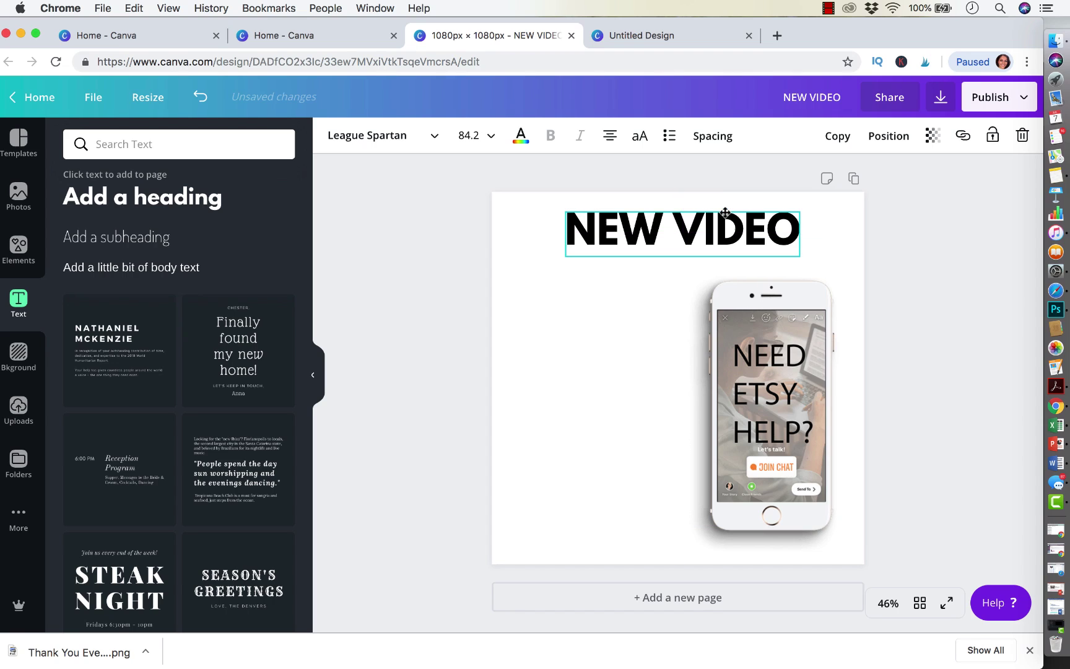
click(937, 206)
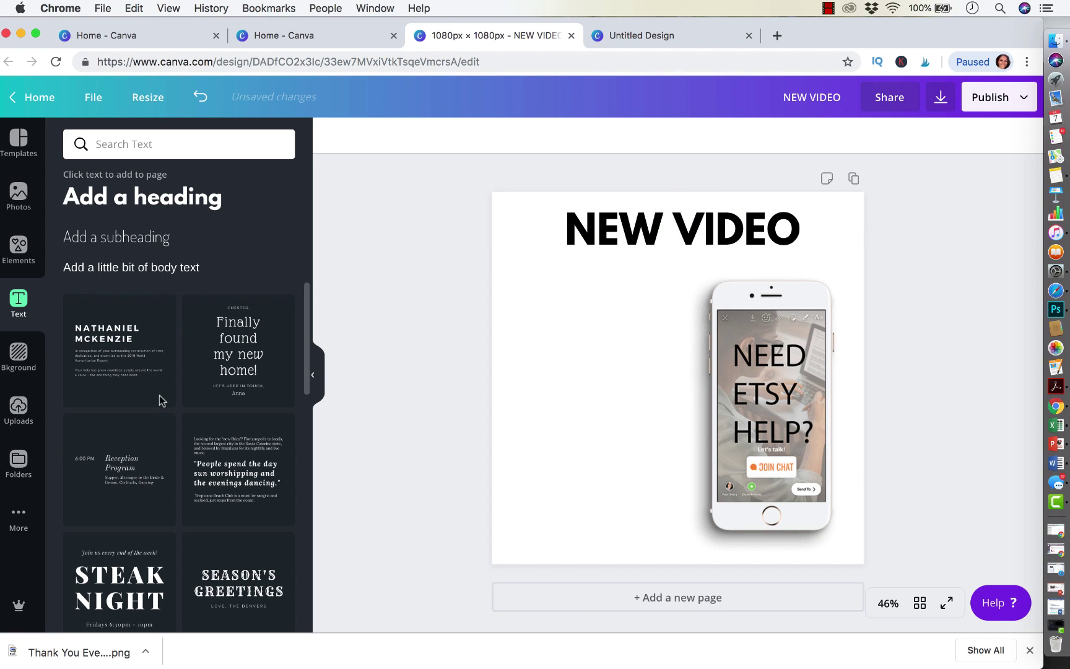
Step: Search the elements for "arrow" and add the thick, straight white brush arrow to the page
click(17, 249)
click(143, 143)
text(a)
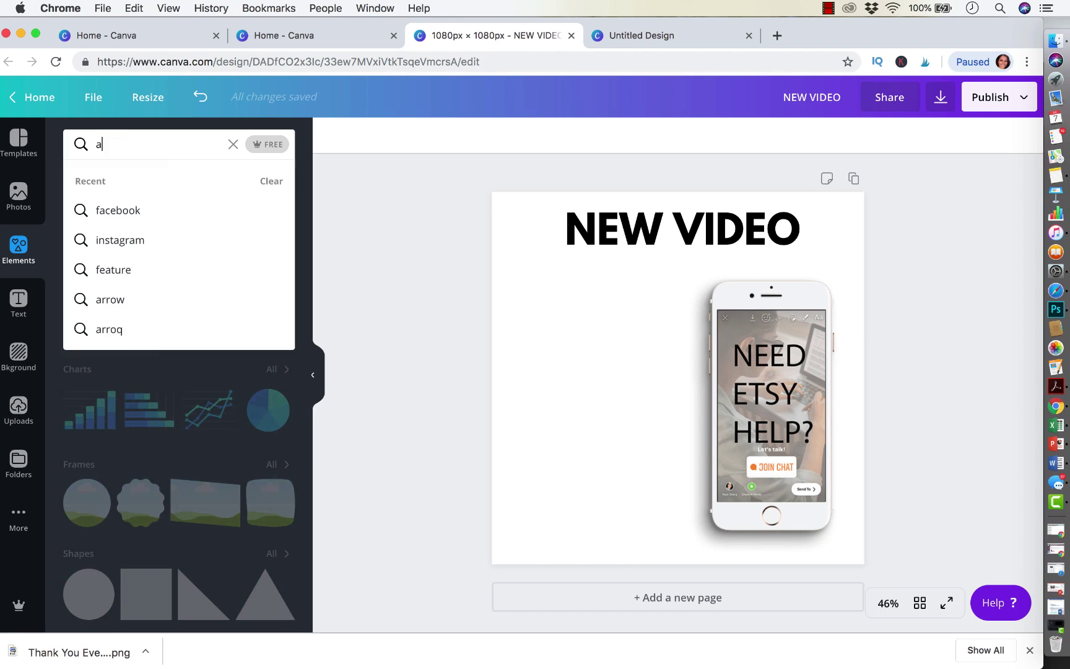
text(rrow)
key(Return)
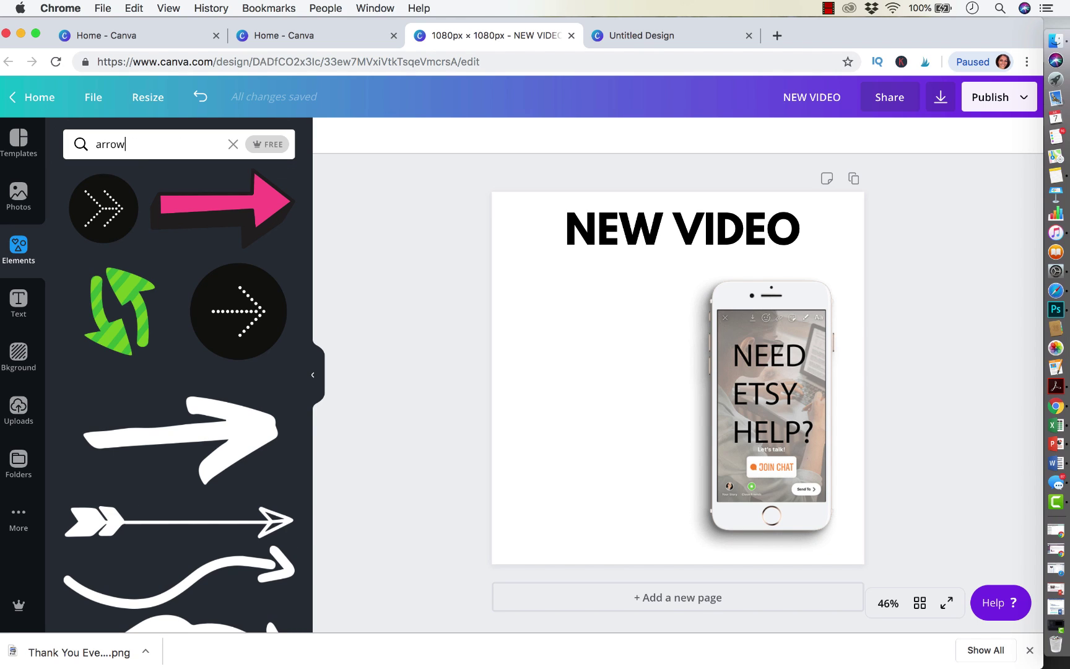
click(180, 436)
scroll(175, 399, down, 6)
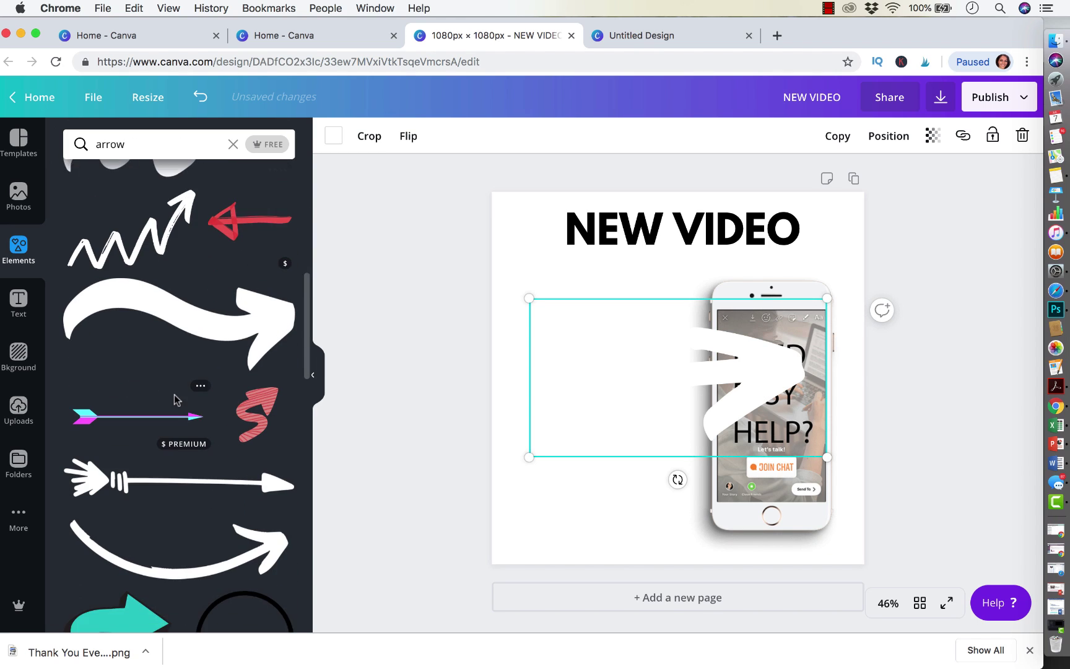
scroll(174, 400, down, 3)
drag(227, 239, 638, 463)
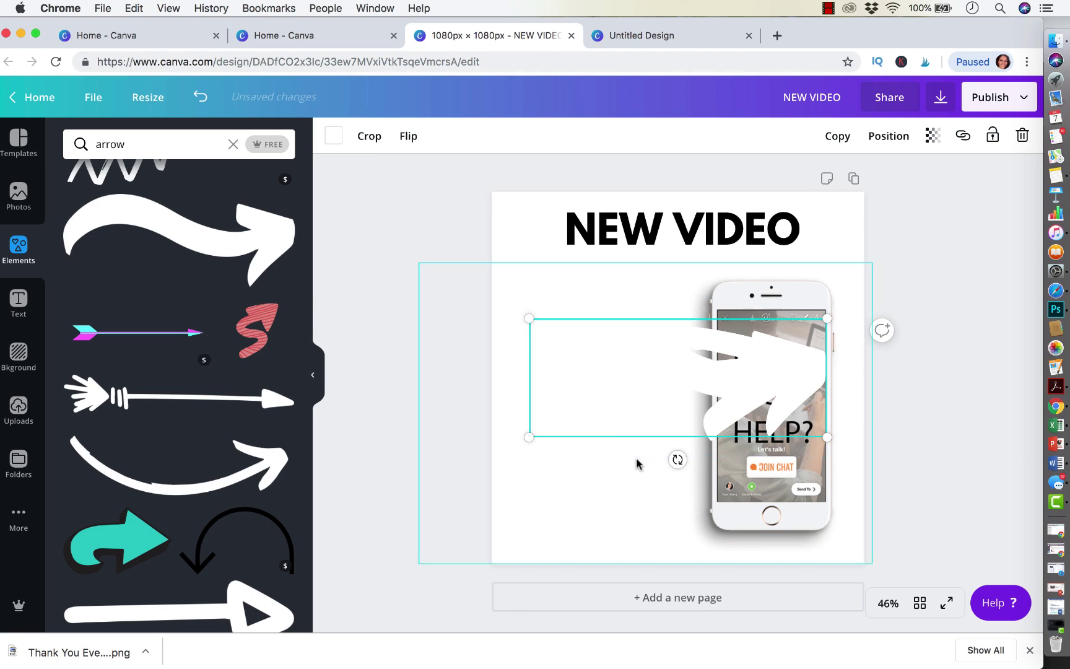
drag(775, 370, 735, 473)
key(Delete)
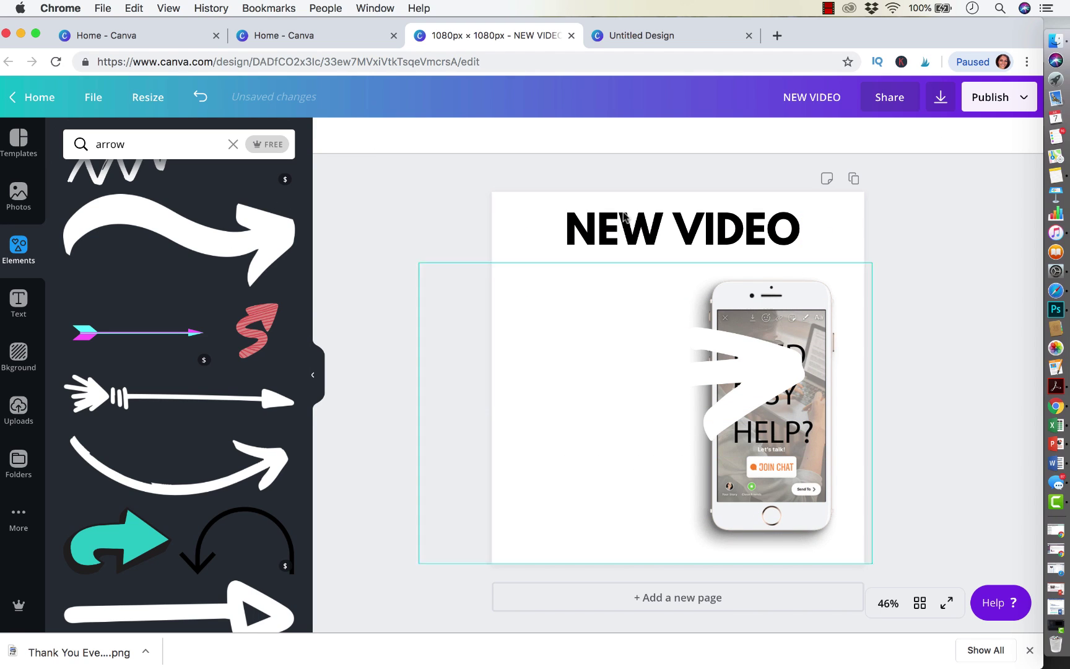
Step: Recolour the brush arrow black, shrink it and place it pointing at the phone's "JOIN CHAT" button
click(746, 370)
click(333, 136)
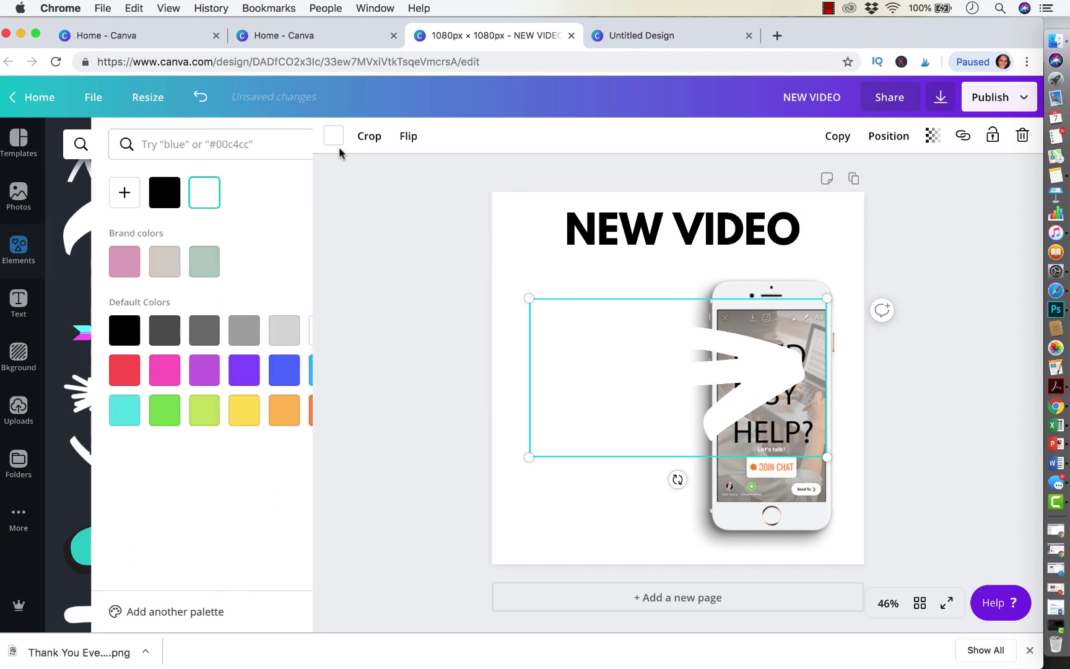
click(119, 192)
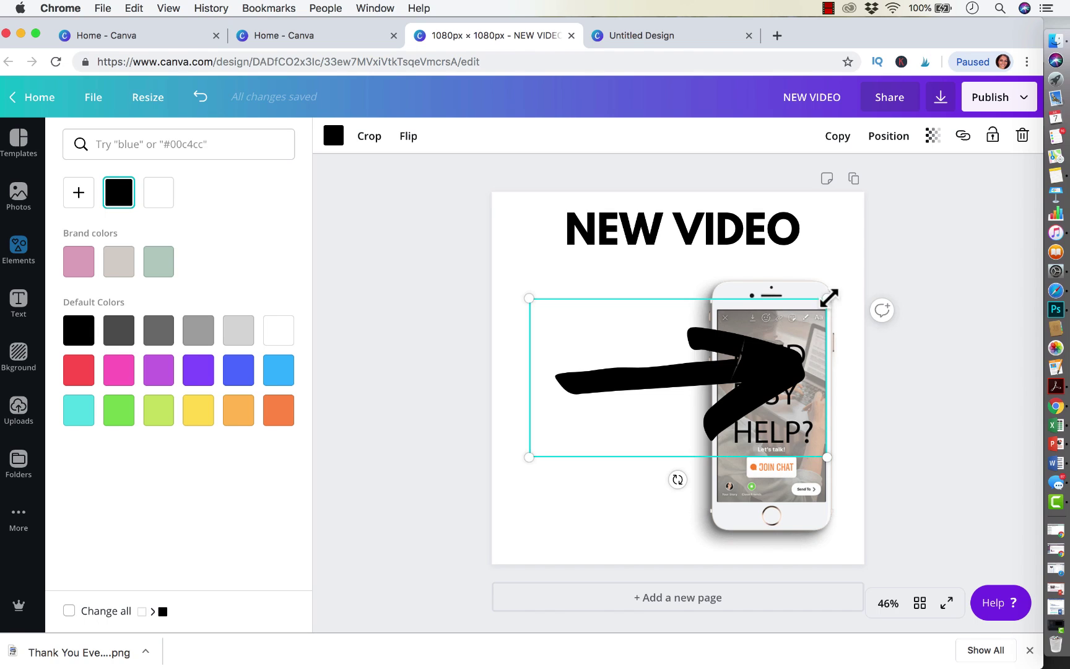
drag(826, 300, 727, 477)
click(905, 415)
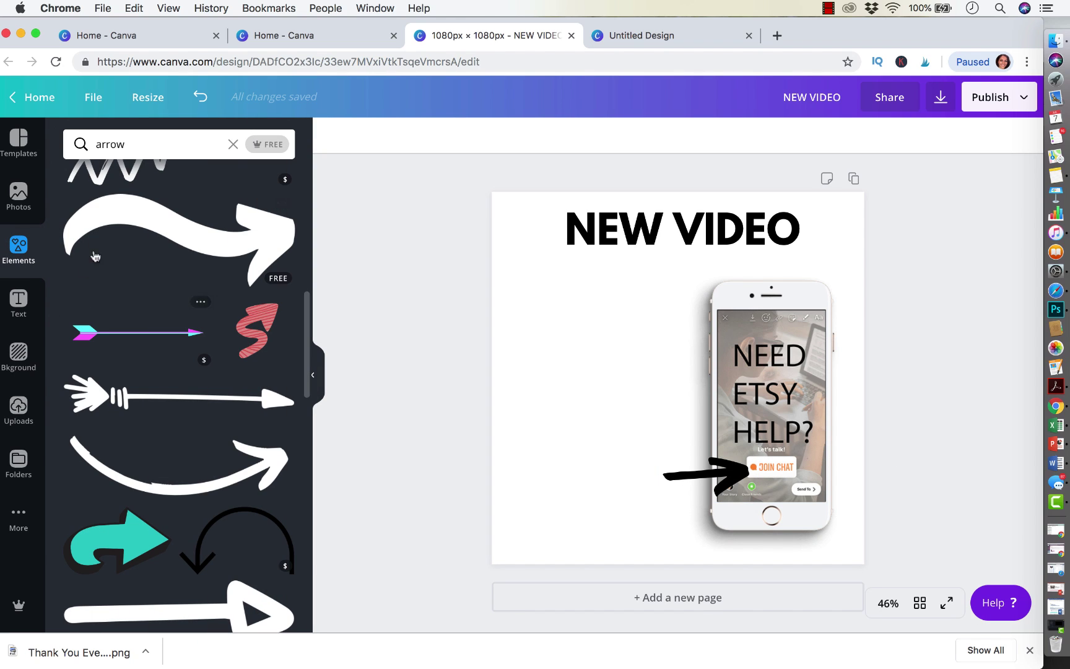
Step: Add the "Prepared for HALLIWELL STUDIO PROPOSAL" text combination to the page
click(19, 302)
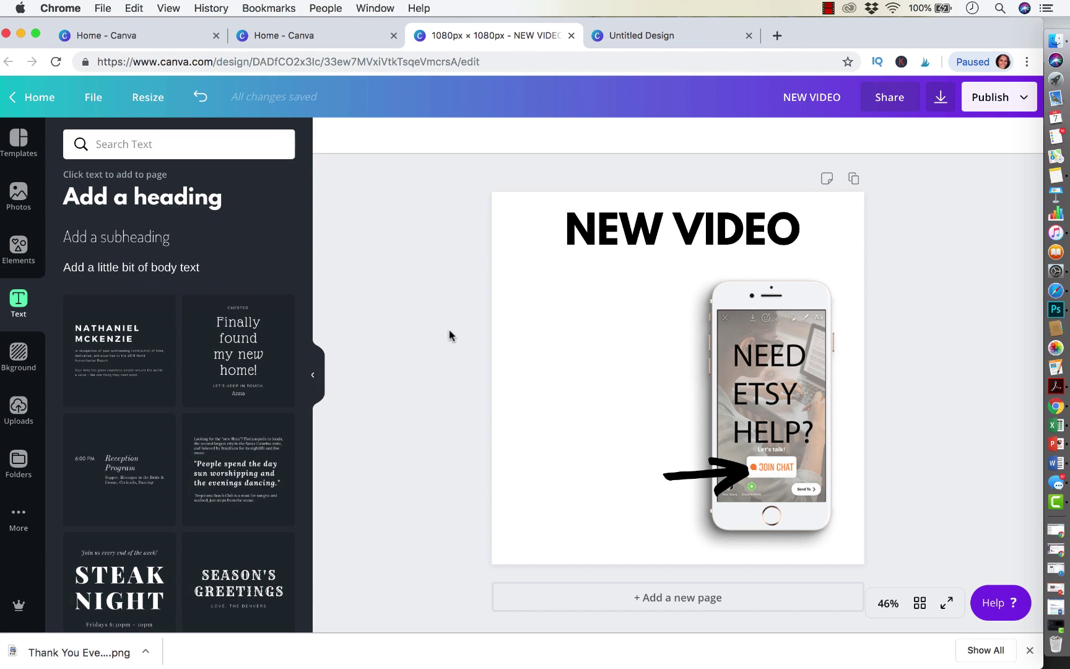
scroll(176, 365, down, 2)
scroll(235, 320, up, 1)
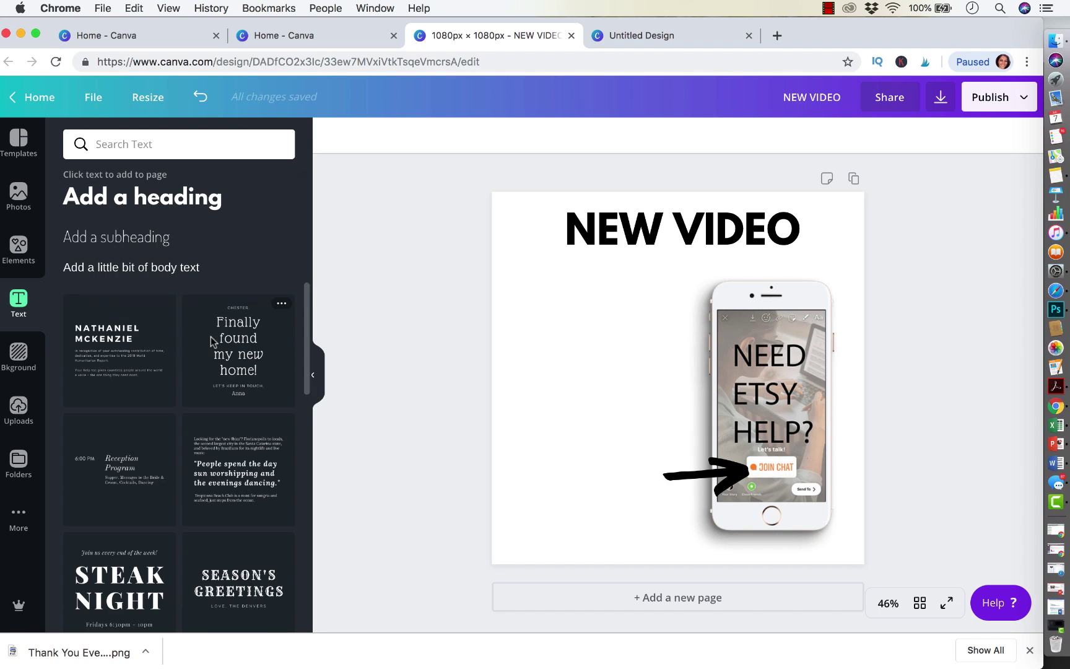
scroll(198, 444, down, 12)
scroll(199, 443, down, 10)
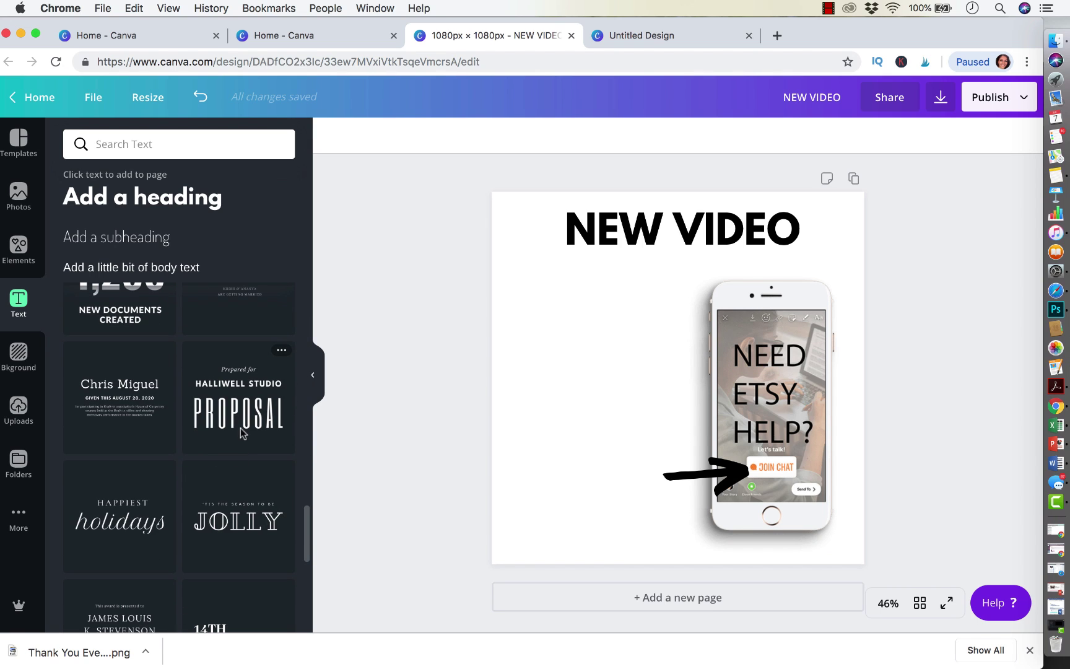
click(246, 429)
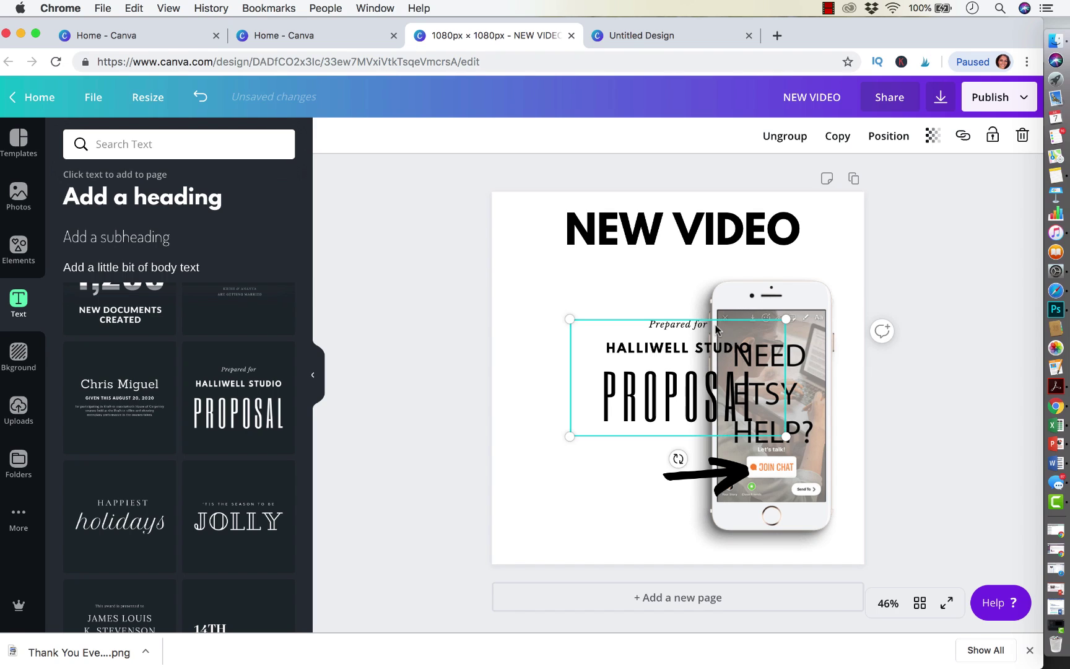
Step: Move the phone mockup out of the way of the text, mostly past the page's lower-right corner
mouse_move(715, 328)
mouse_down()
mouse_move(672, 334)
mouse_move(709, 329)
mouse_up()
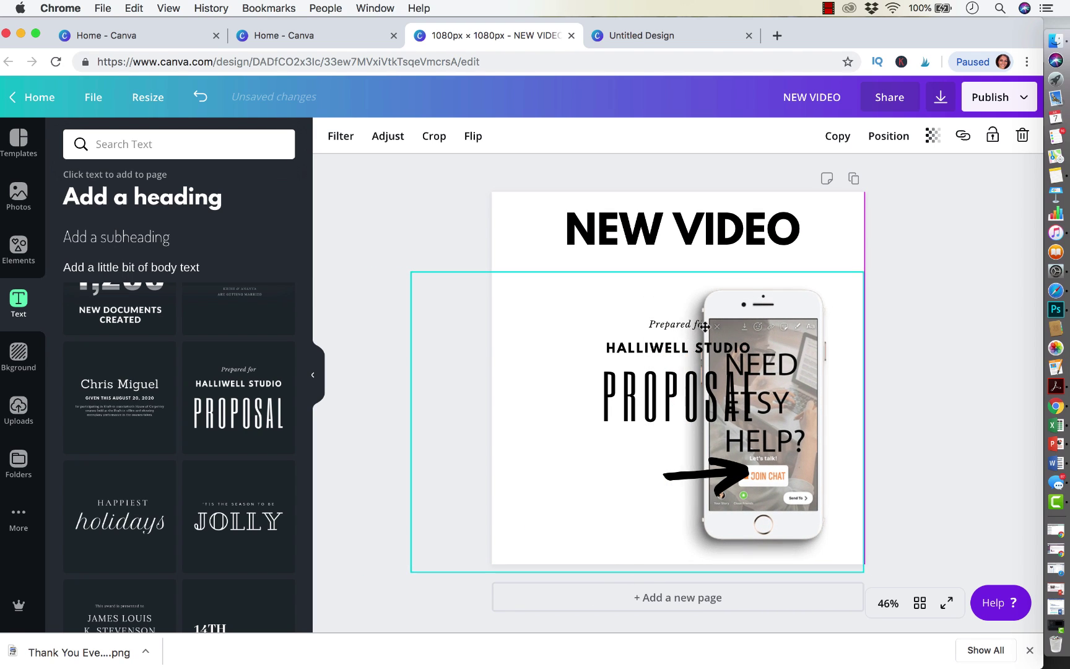
click(763, 374)
drag(794, 300, 881, 540)
Step: Move the proposal text group to the page's left side and change its small italic line to "NEW CHAT FEATURE"
click(749, 320)
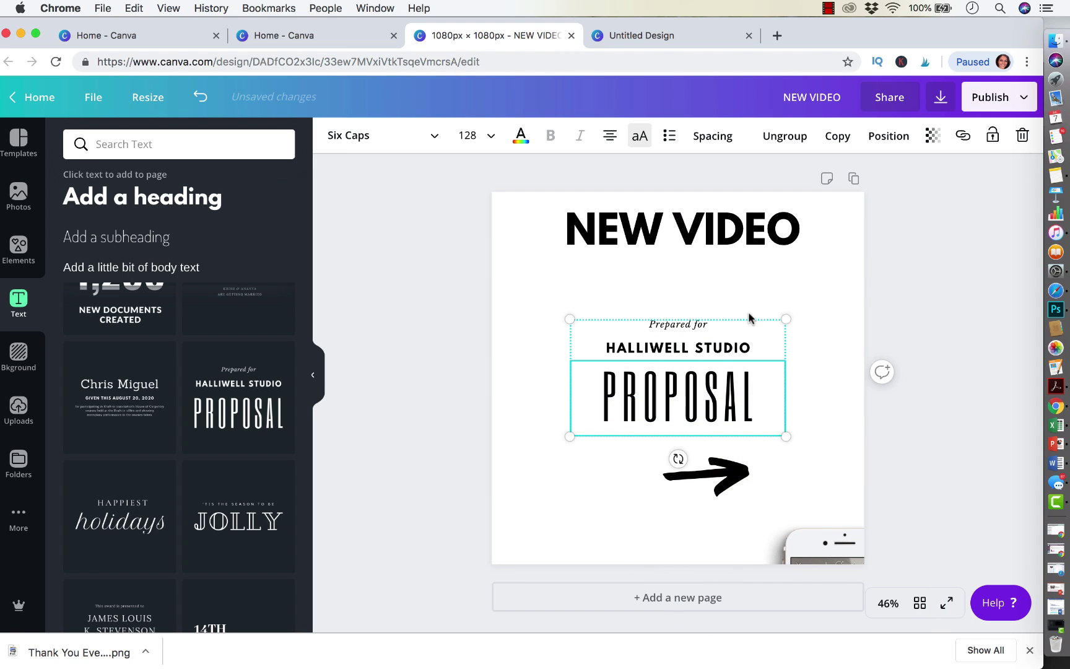
click(726, 323)
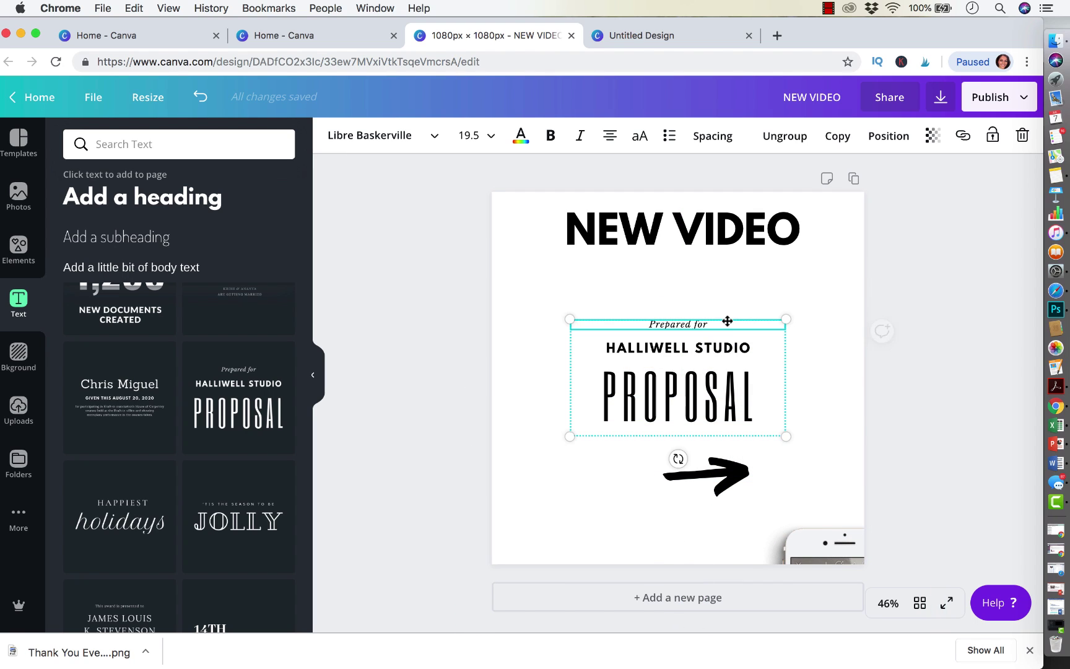
drag(727, 324, 605, 314)
double_click(605, 310)
text(N)
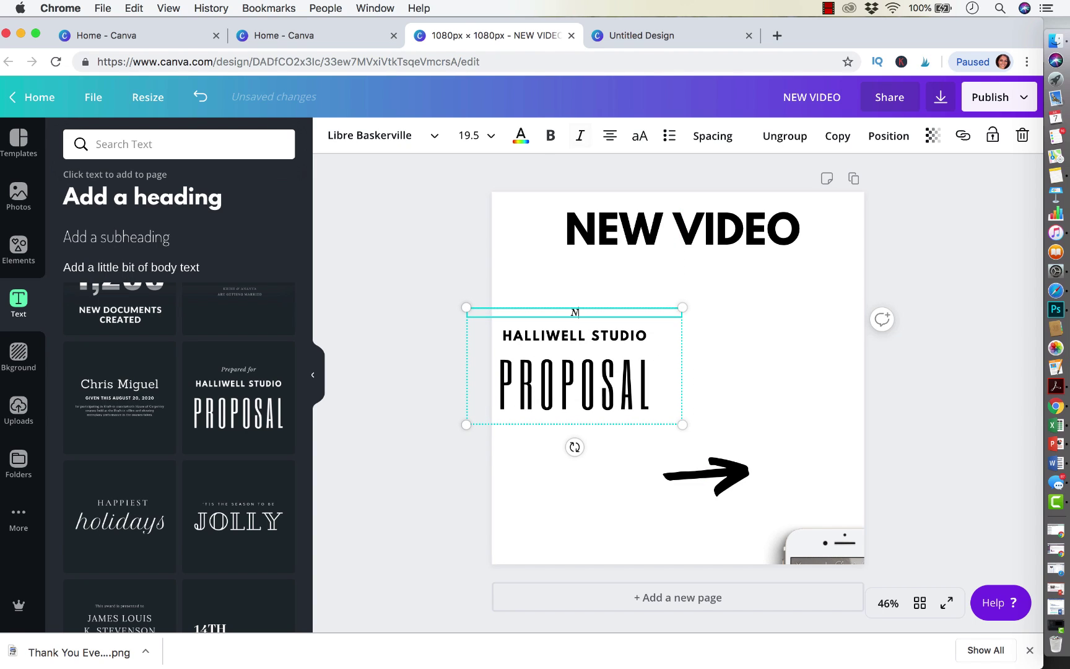
text(EW C)
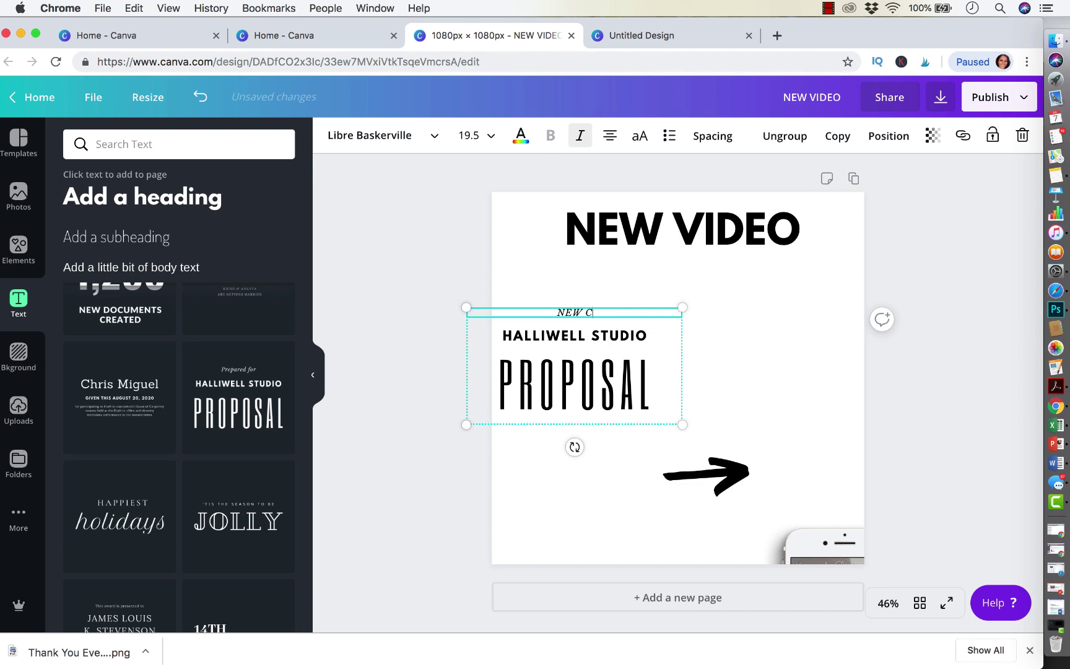
text(HAT FEATURE)
Step: Replace the "HALLIWELL STUDIO" line with "USE JOIN CHAT"
click(644, 393)
click(612, 338)
click(612, 338)
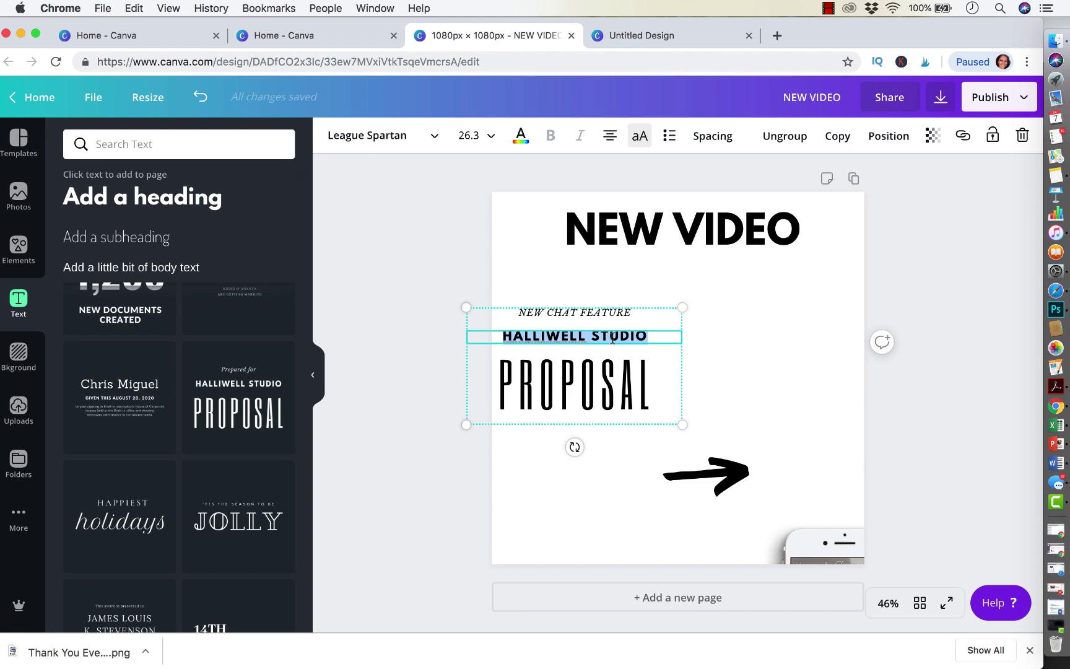
text(USE JOI)
text(N CHAT)
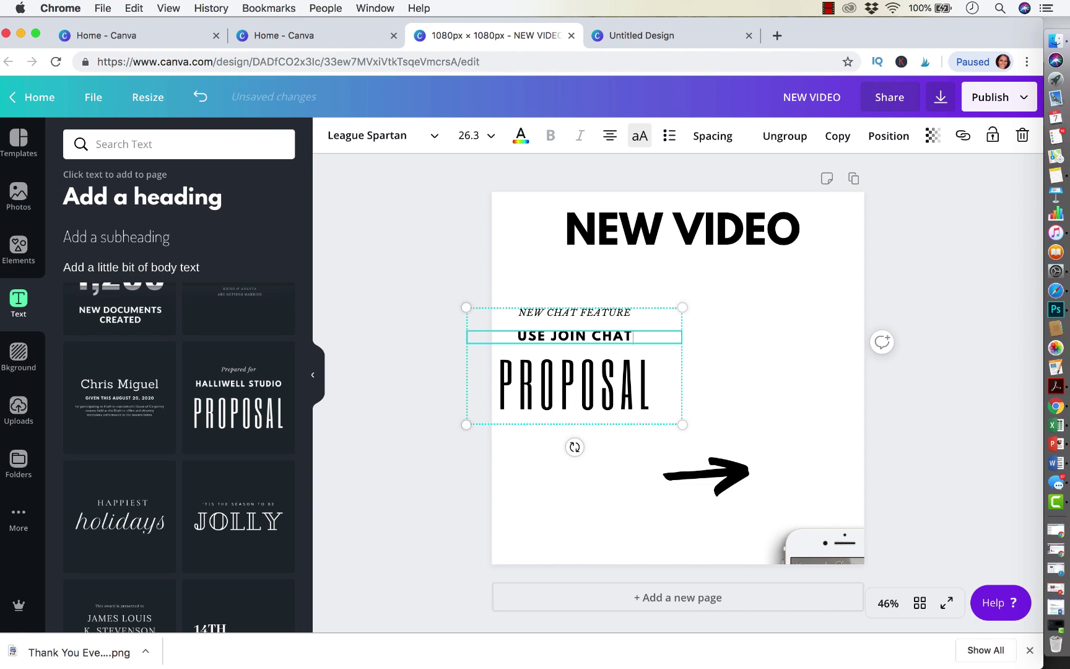
click(782, 319)
Step: Replace the large "PROPOSAL" line with "TO INCREASE LEADS!"
click(616, 375)
click(617, 373)
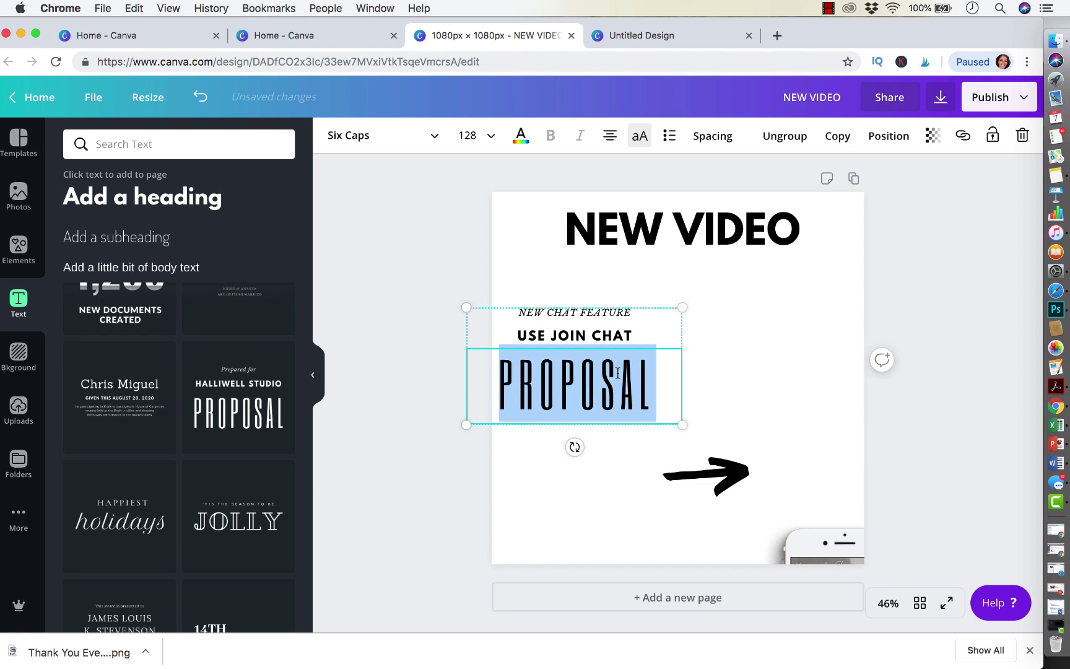
text(TO INCRE)
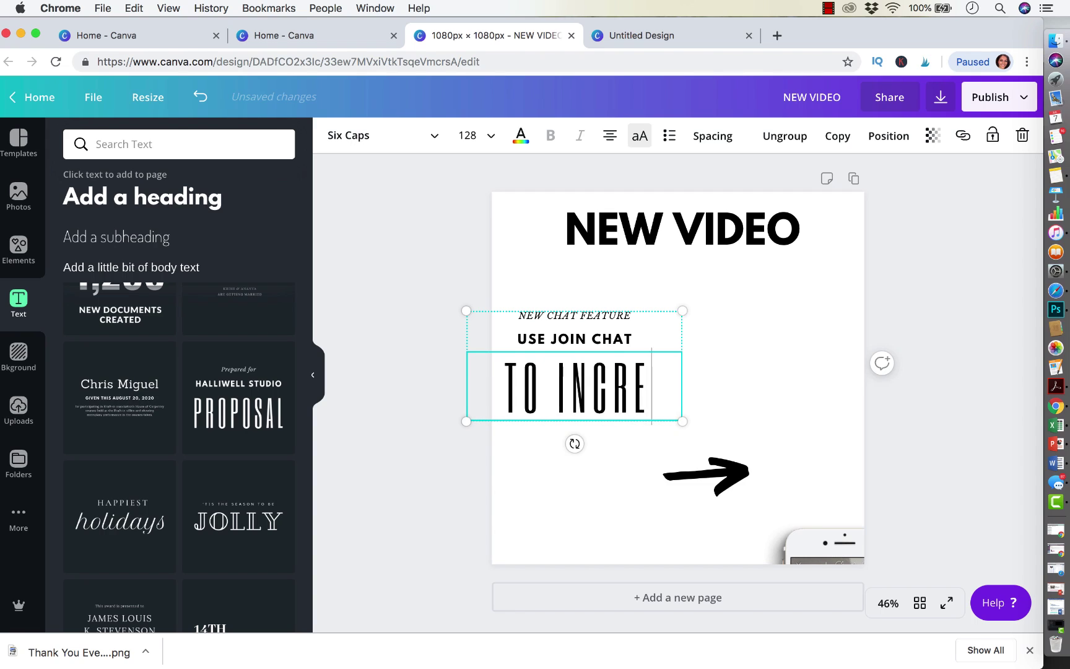
text(ASE LEASE)
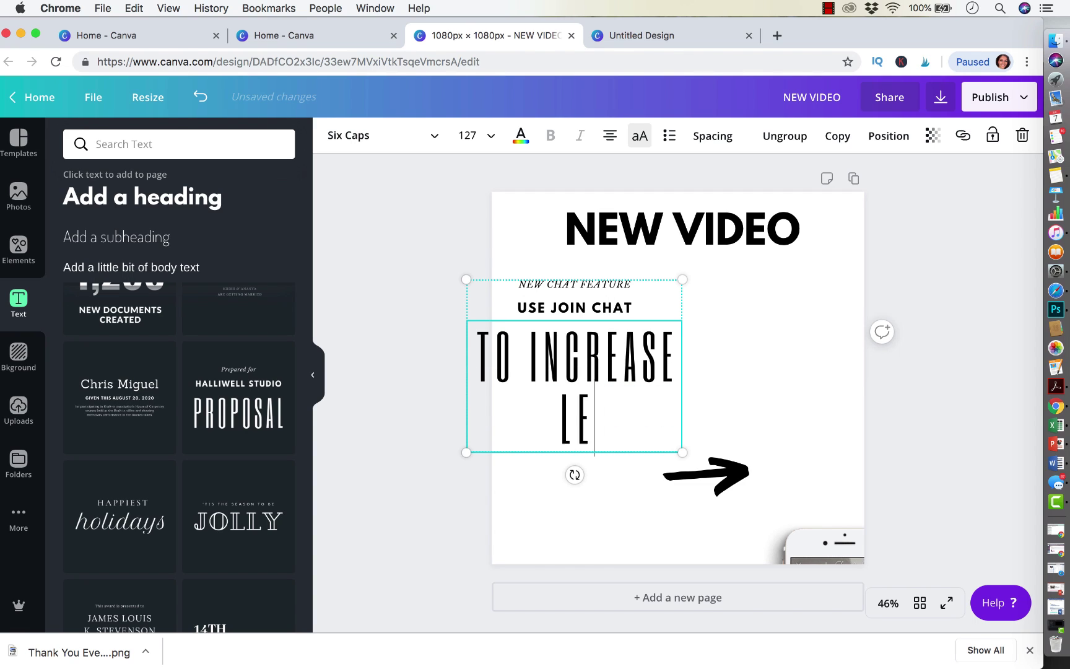
key(BackSpace)
key(BackSpace)
text(DS)
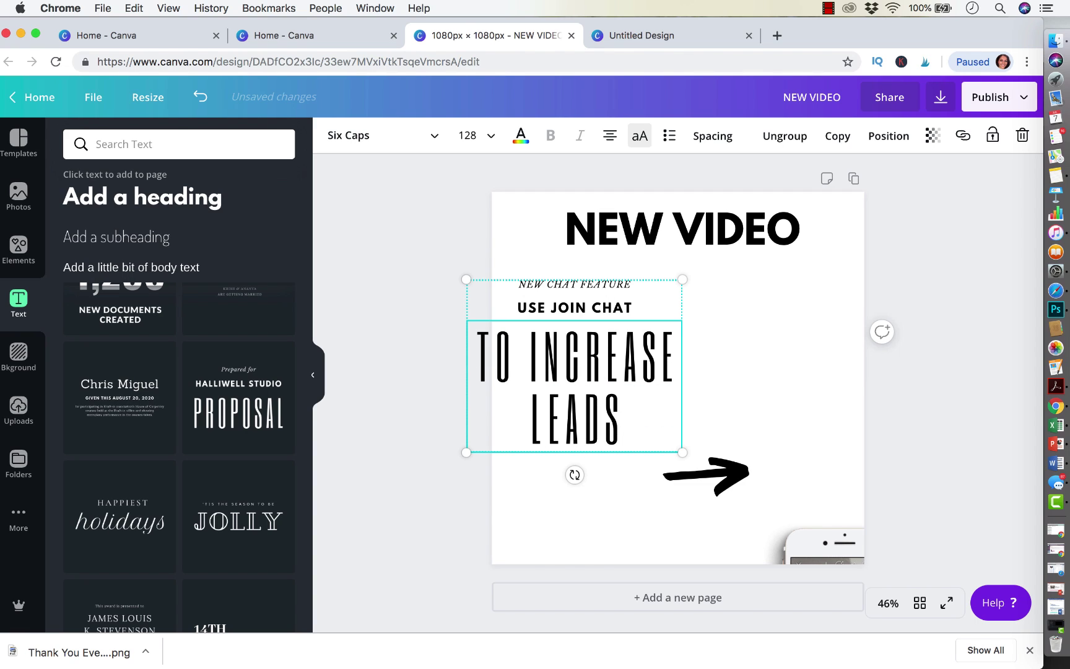
text(!)
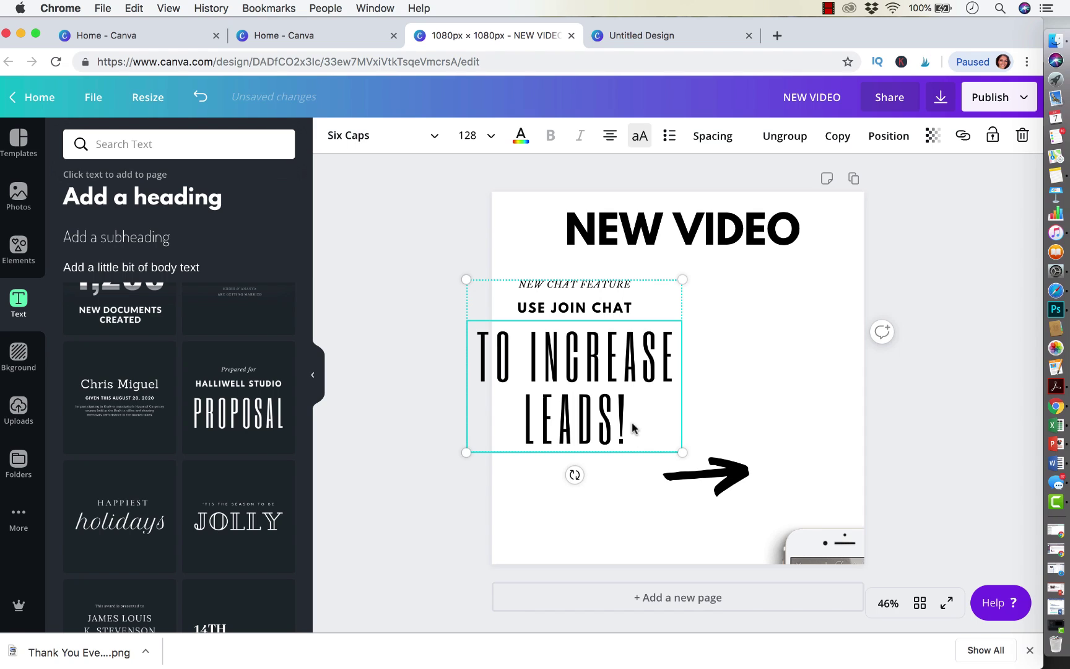
Step: Shrink the text group until its large line is size 107 and place it at the page's left edge under the title
drag(466, 279, 500, 306)
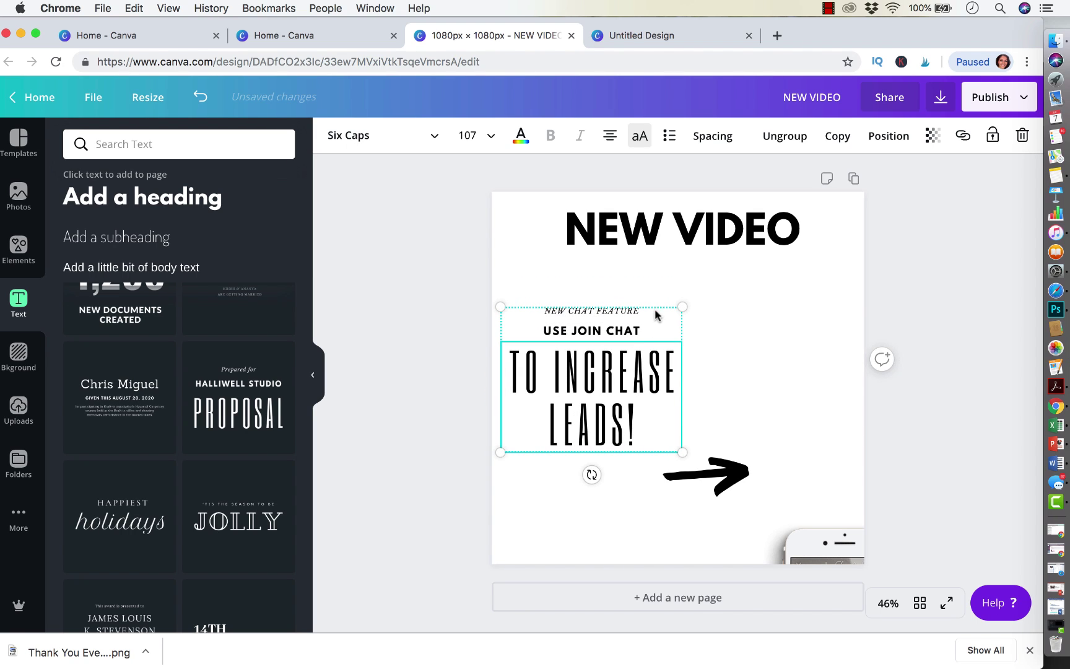
drag(654, 310, 644, 288)
click(627, 410)
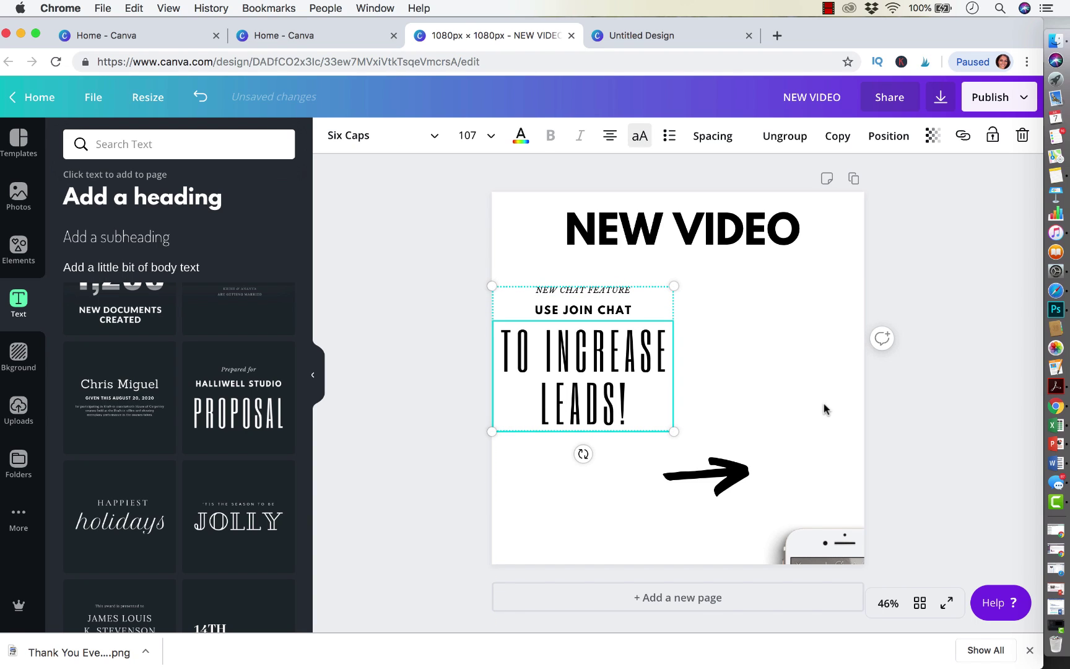
click(943, 279)
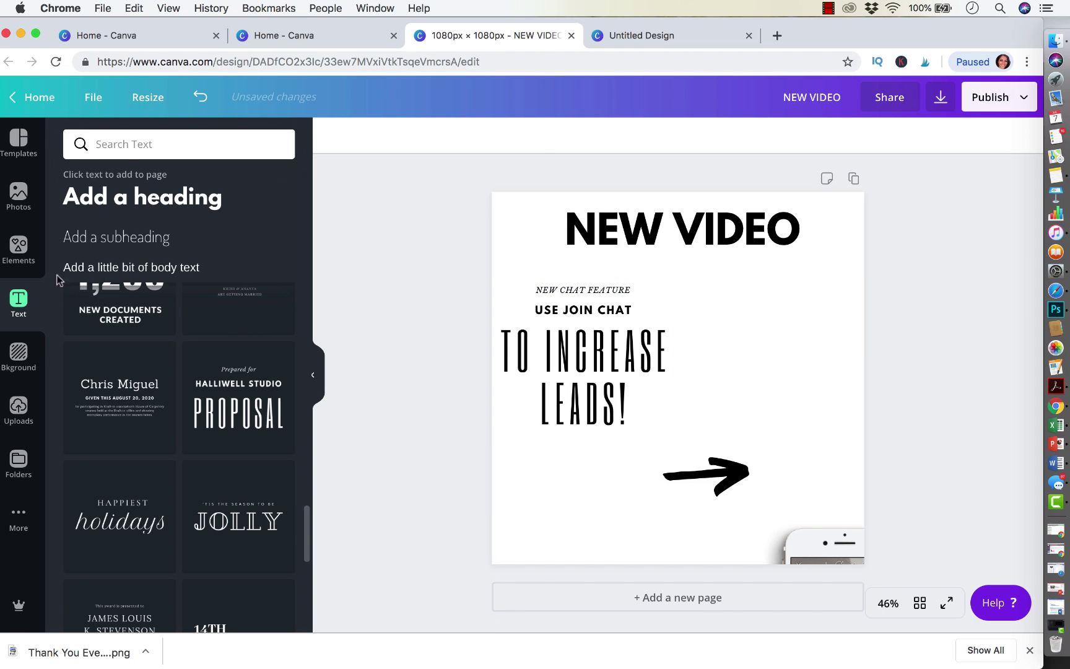
Step: Search the elements for "instagram"
click(19, 248)
click(132, 146)
text(arrow)
key(Return)
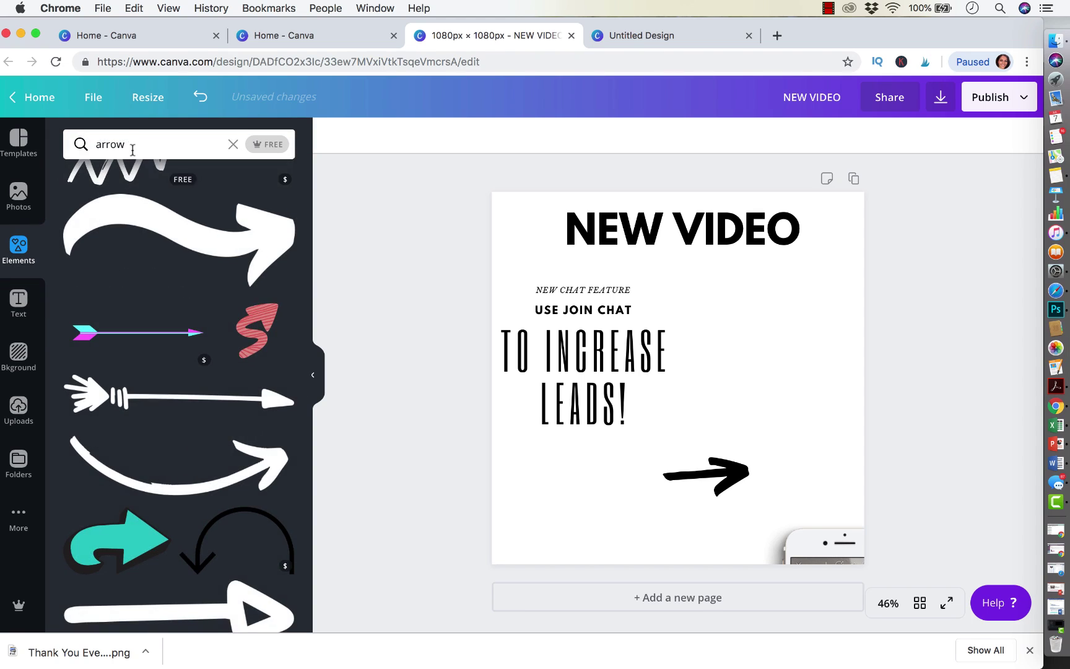
click(132, 150)
text(inwta)
key(BackSpace)
text(stagram)
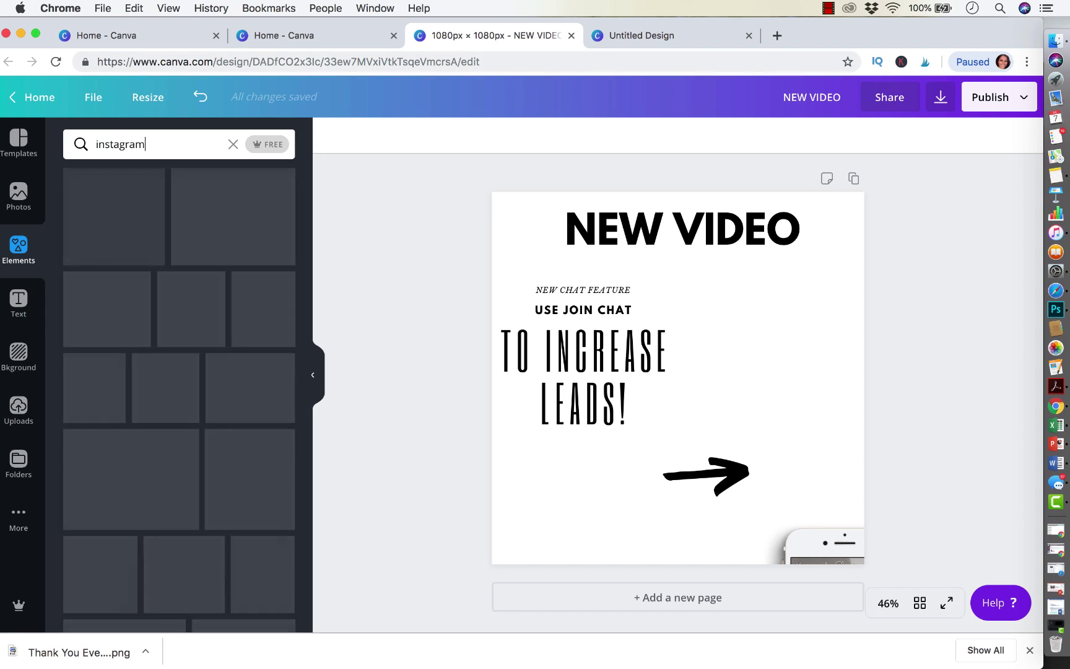
Step: Add the multicoloured Instagram logo and shrink it to a small icon below the "TO INCREASE LEADS!" text
click(167, 210)
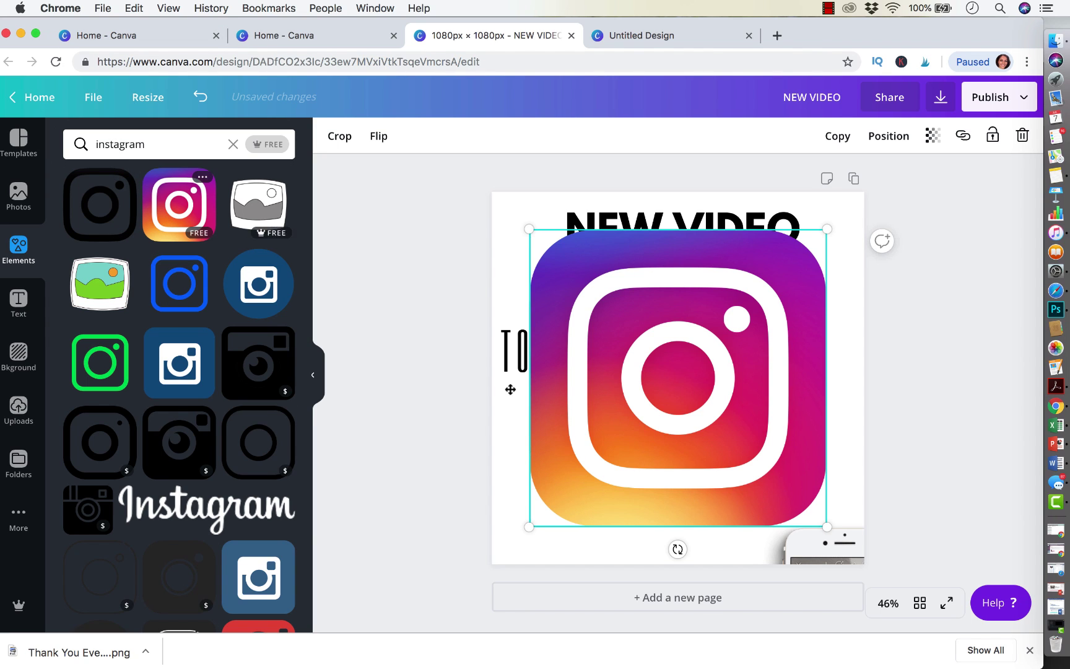
drag(825, 231, 579, 497)
key(Escape)
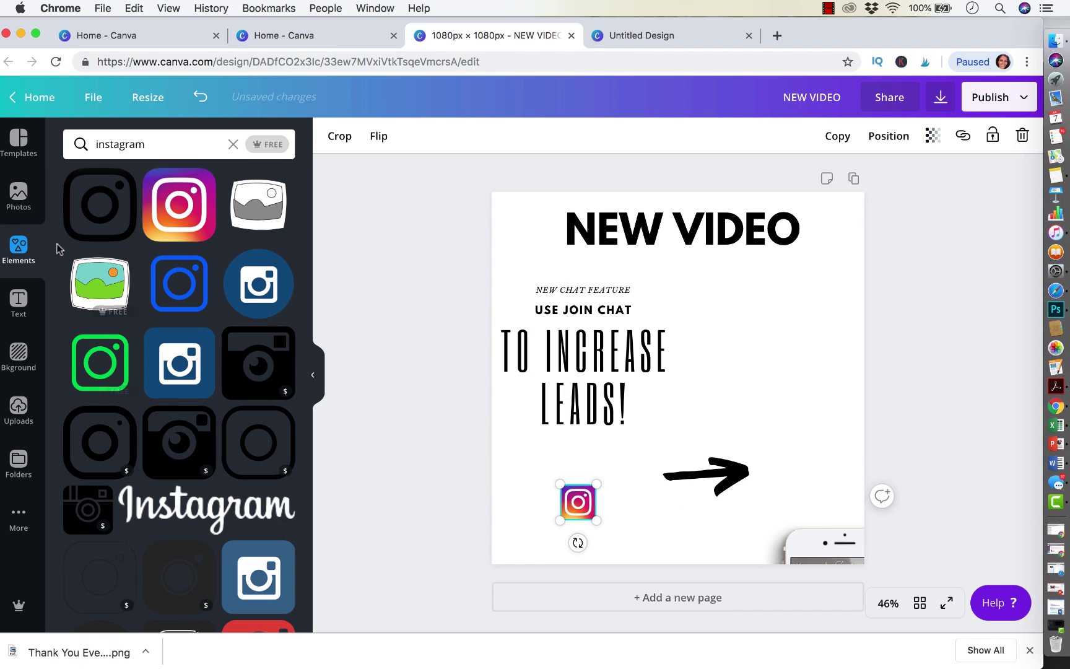
Step: Add a heading reading "NEW" and place it just left of the Instagram logo
click(21, 298)
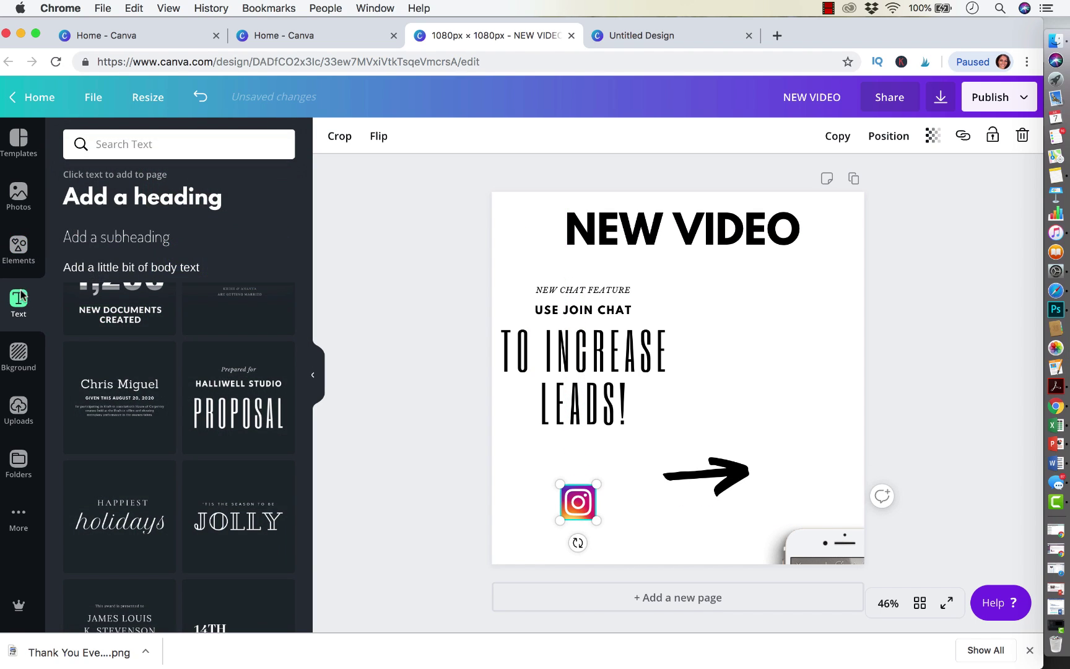
click(143, 197)
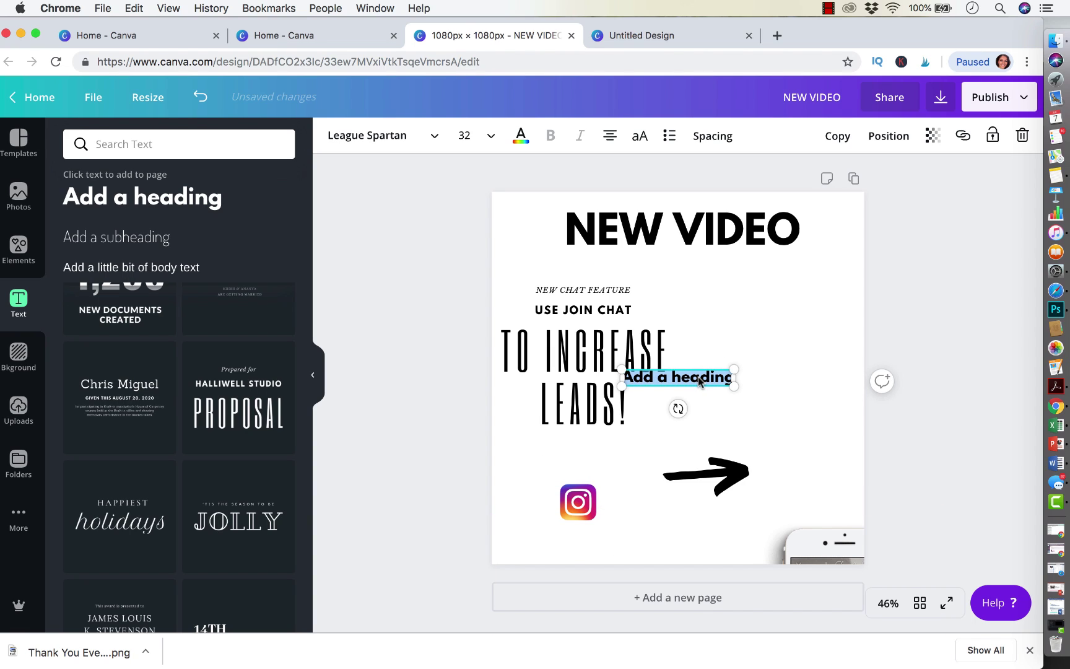
text(NEW)
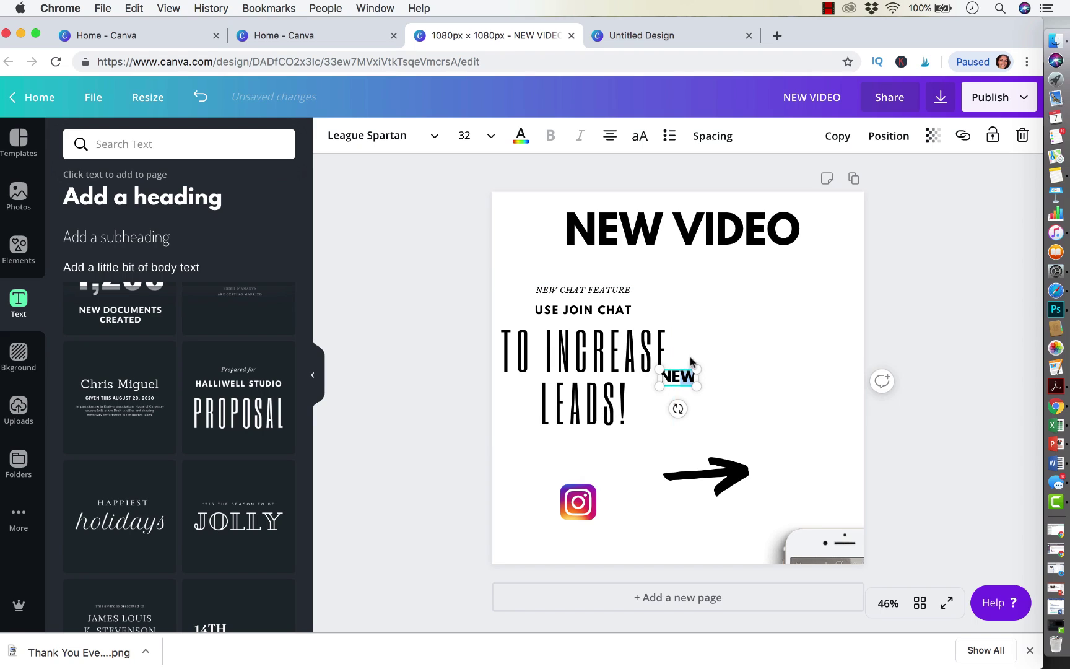
drag(669, 379, 540, 493)
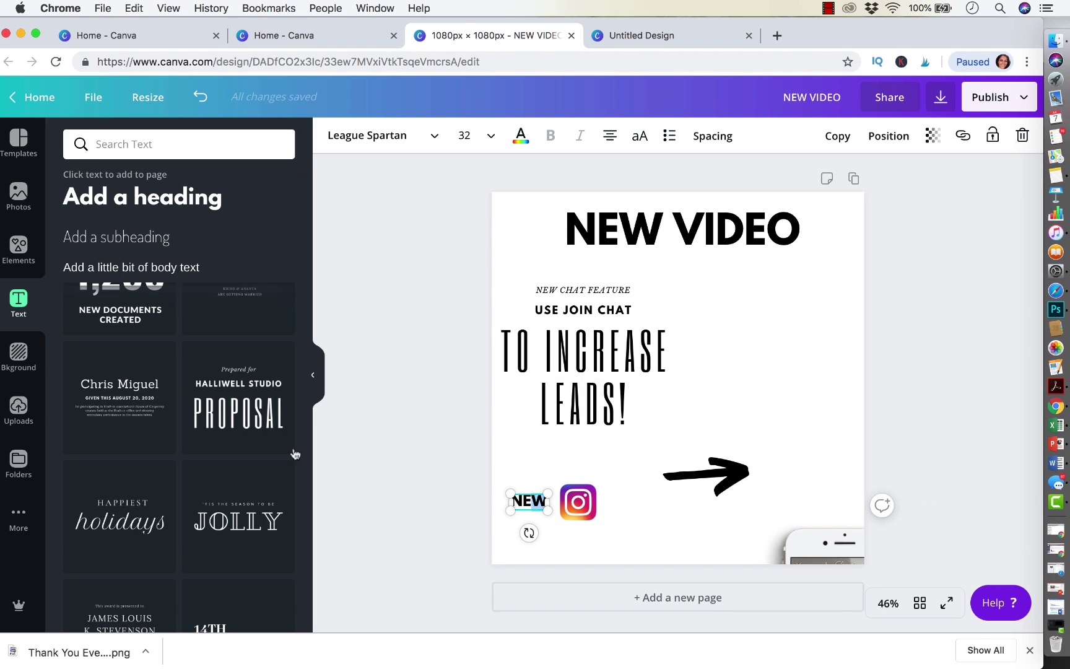
click(424, 429)
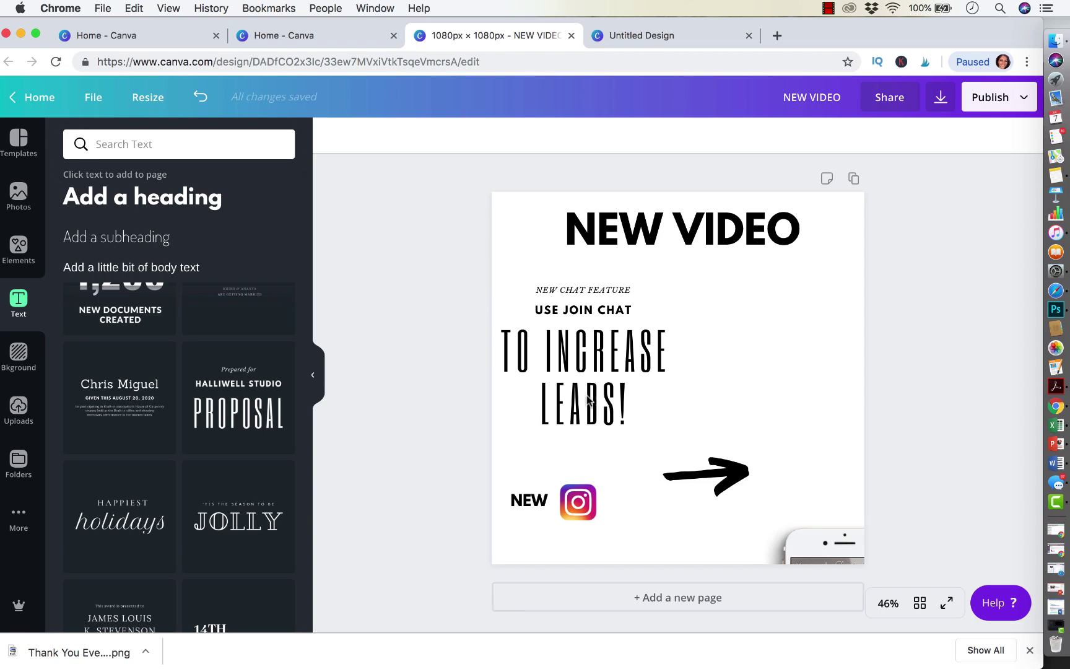
Step: Add a heading reading "UPDATE!" right of the Instagram logo and line up both words closely beside the logo
text(t)
text(UPDATE)
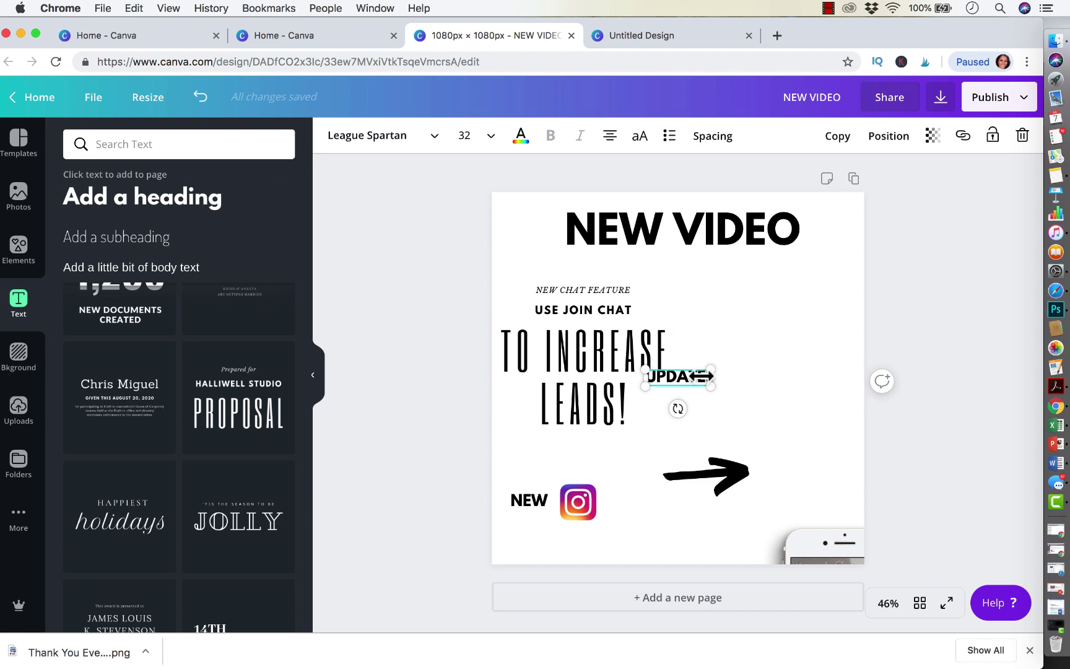
drag(695, 370, 649, 495)
click(650, 469)
drag(538, 500, 544, 499)
click(535, 470)
drag(633, 499, 634, 497)
click(700, 425)
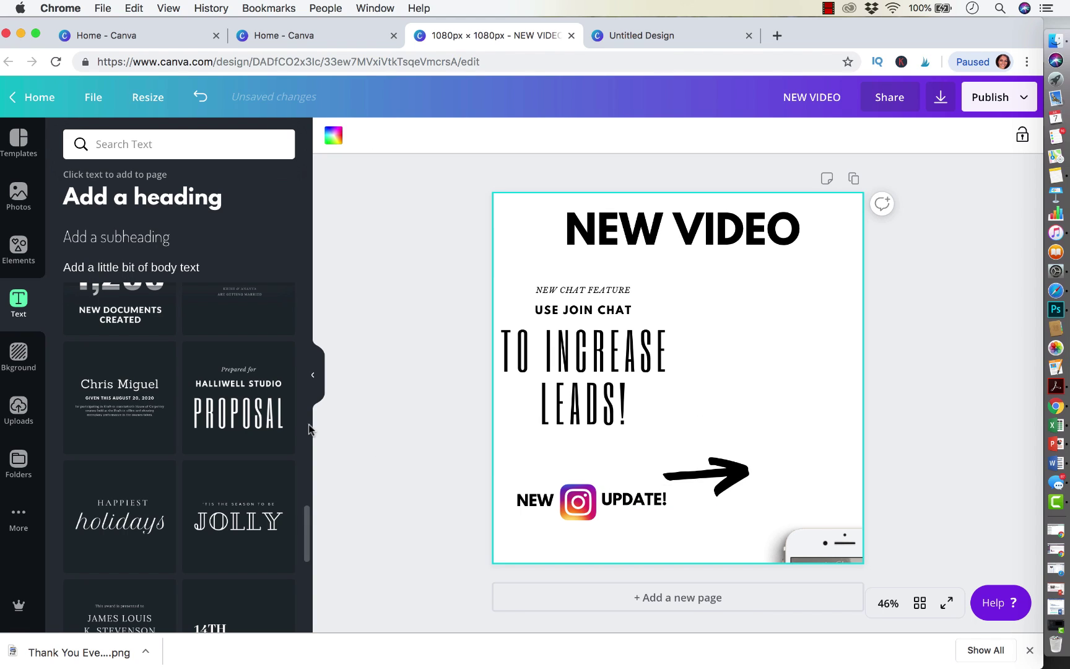
click(139, 197)
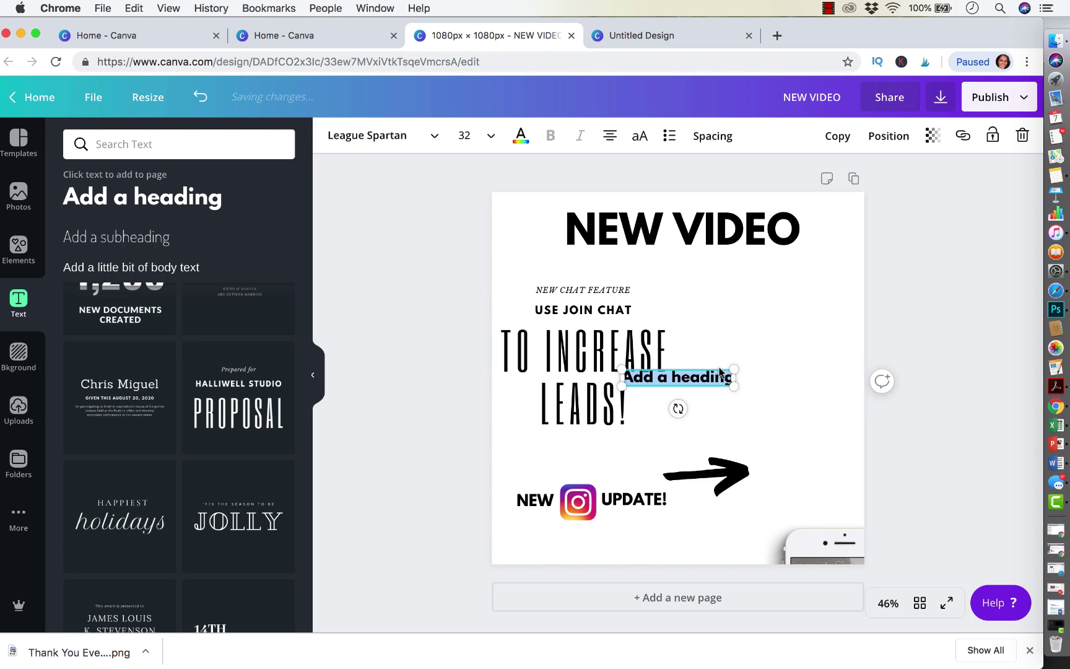
drag(720, 371, 591, 536)
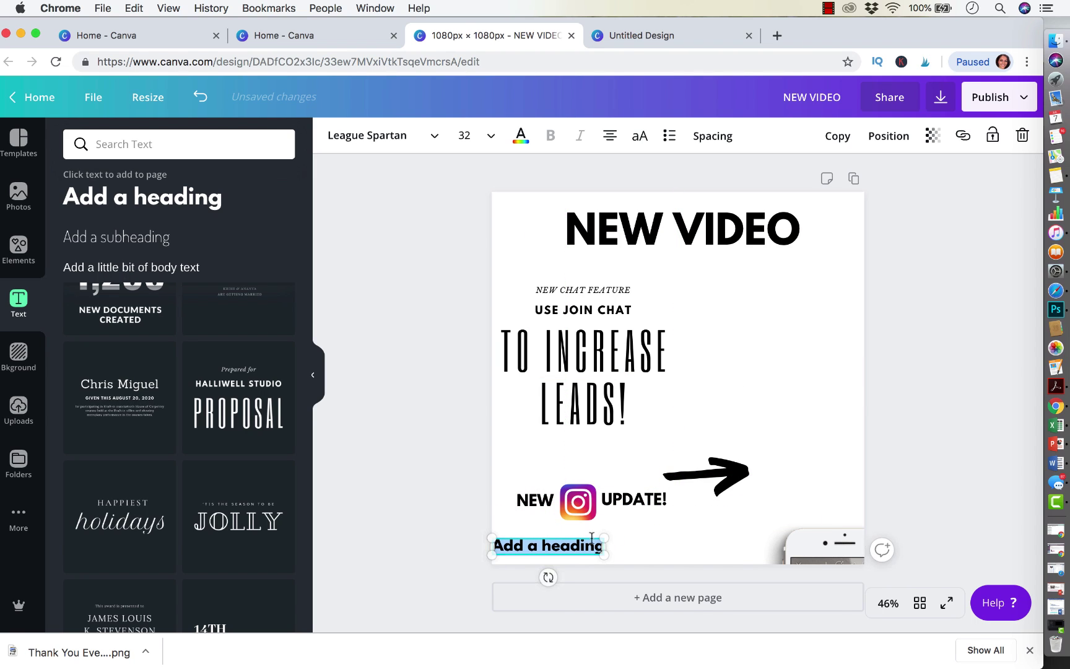
text(NANC)
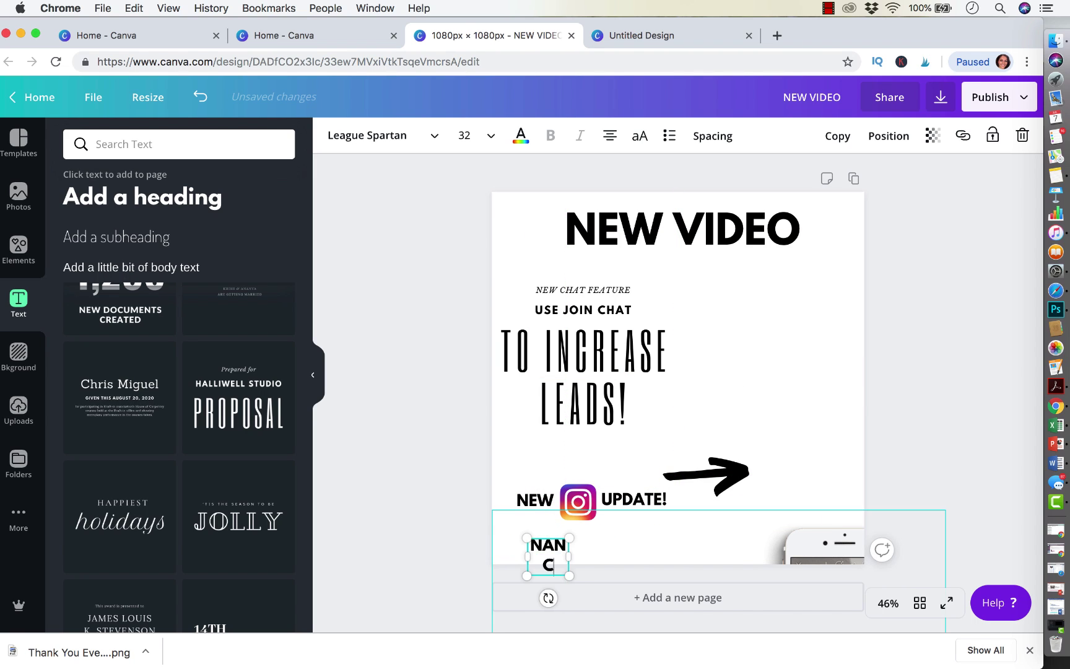
text(Y BADILLO)
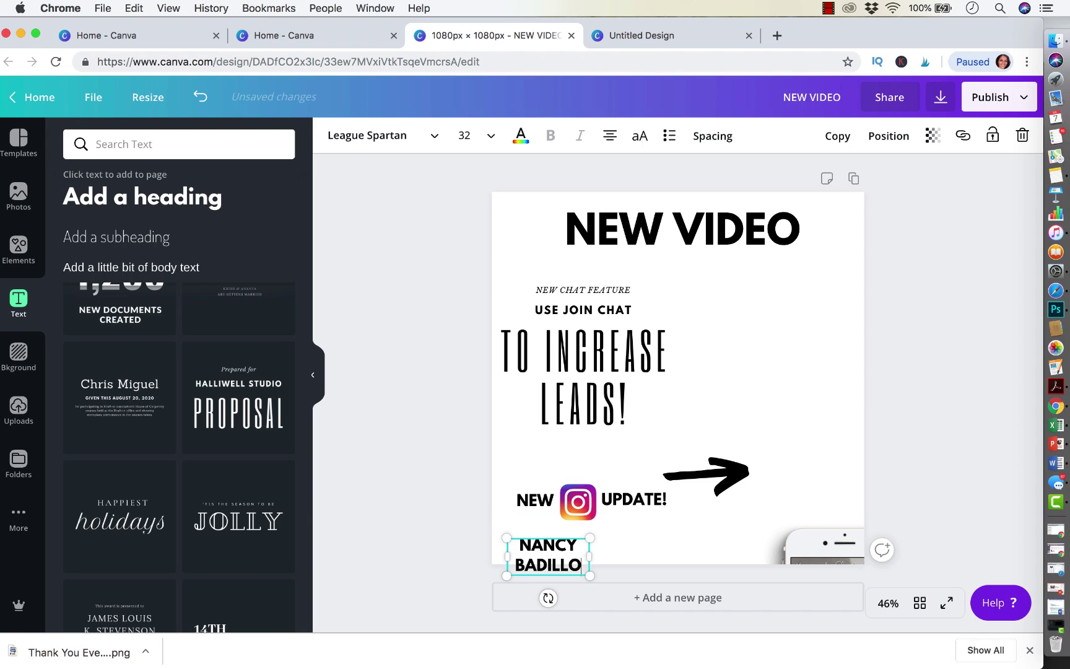
text(.com)
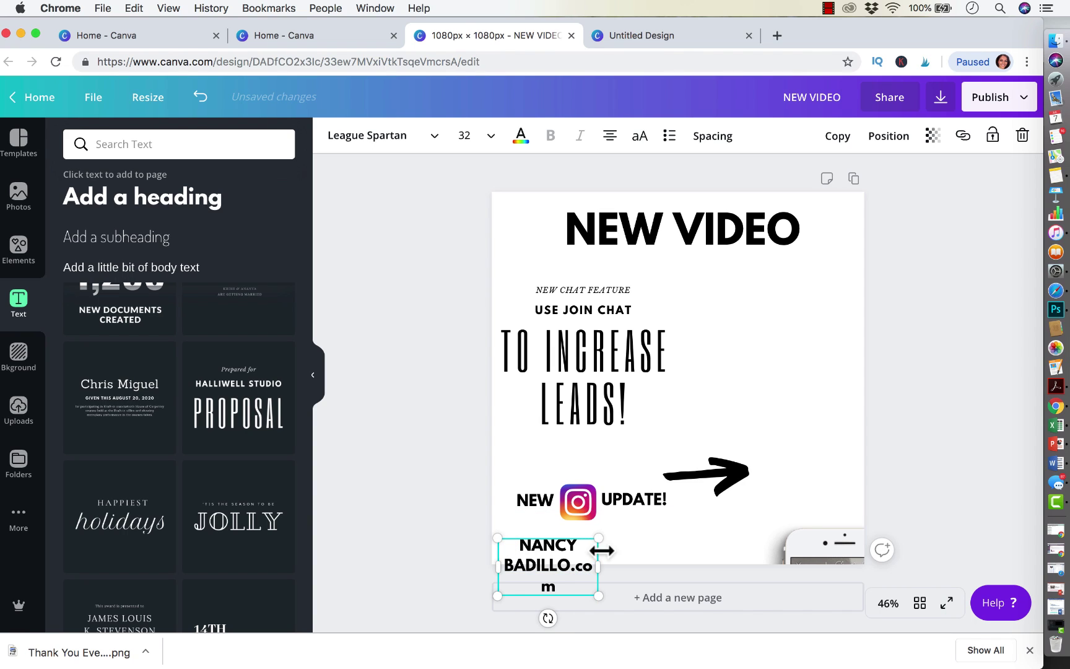
drag(579, 588, 497, 548)
key(BackSpace)
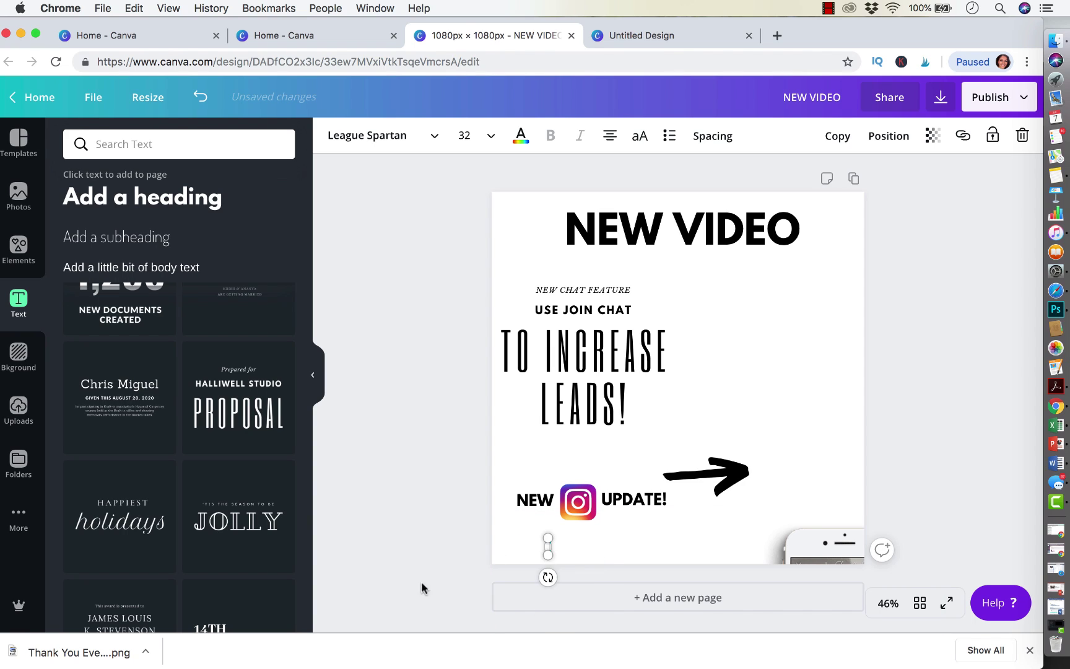
click(422, 586)
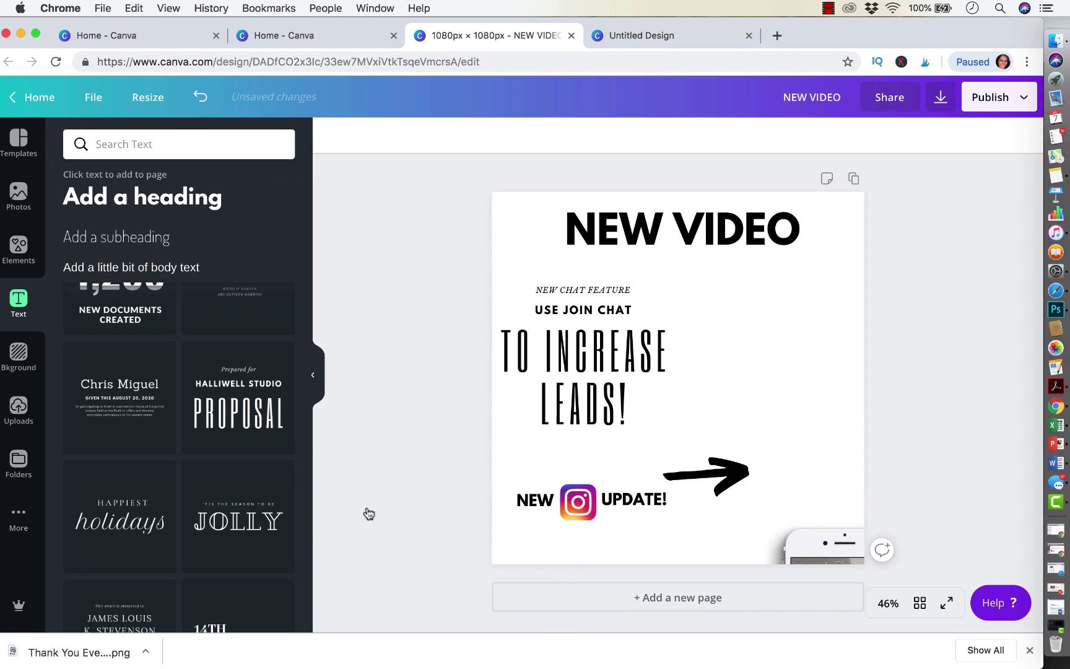
Step: Add a square shape and reshape it into a thin bar along the design's lower-left edge, below the "NEW UPDATE!" line
click(23, 248)
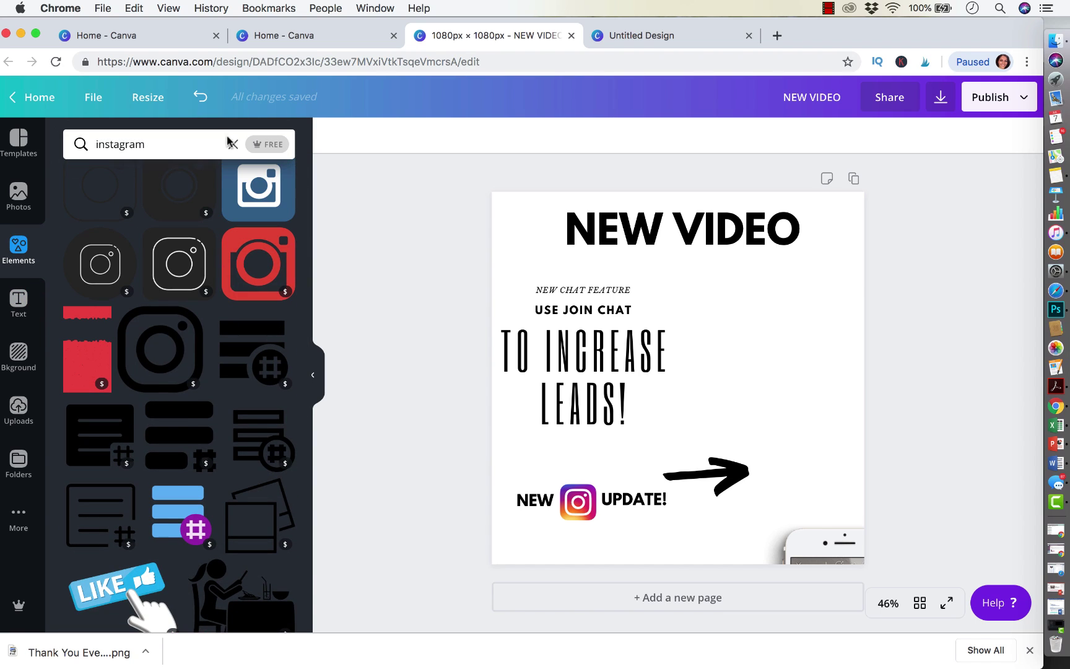
click(232, 143)
click(87, 217)
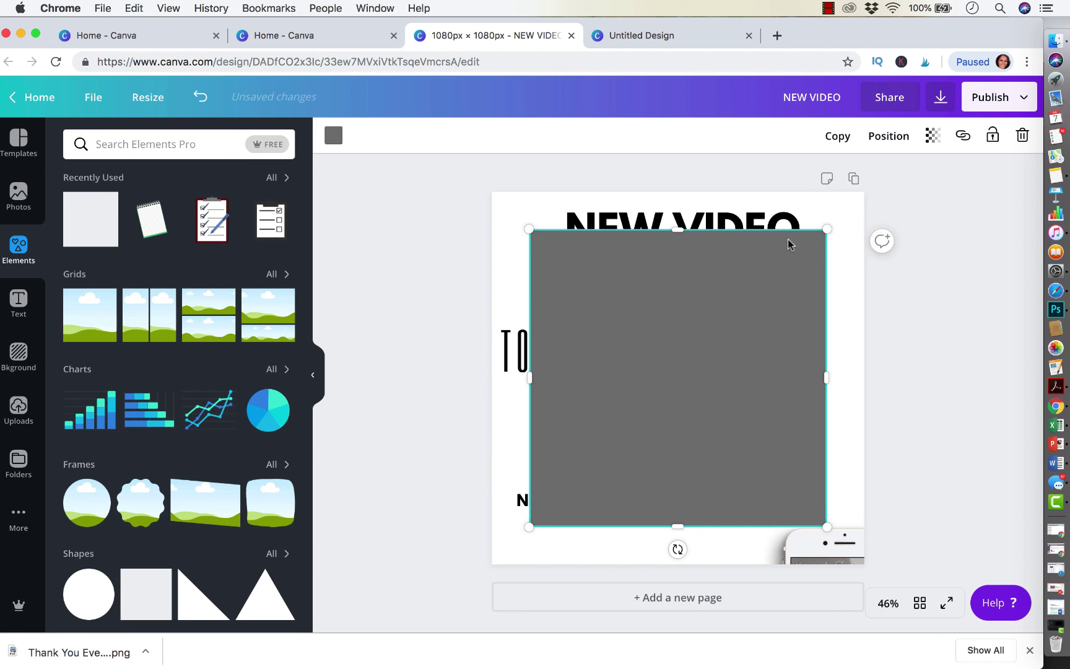
drag(827, 228, 633, 542)
Step: Fill the bar with the pink brand color and lengthen it to the right, past the end of "UPDATE!"
click(332, 133)
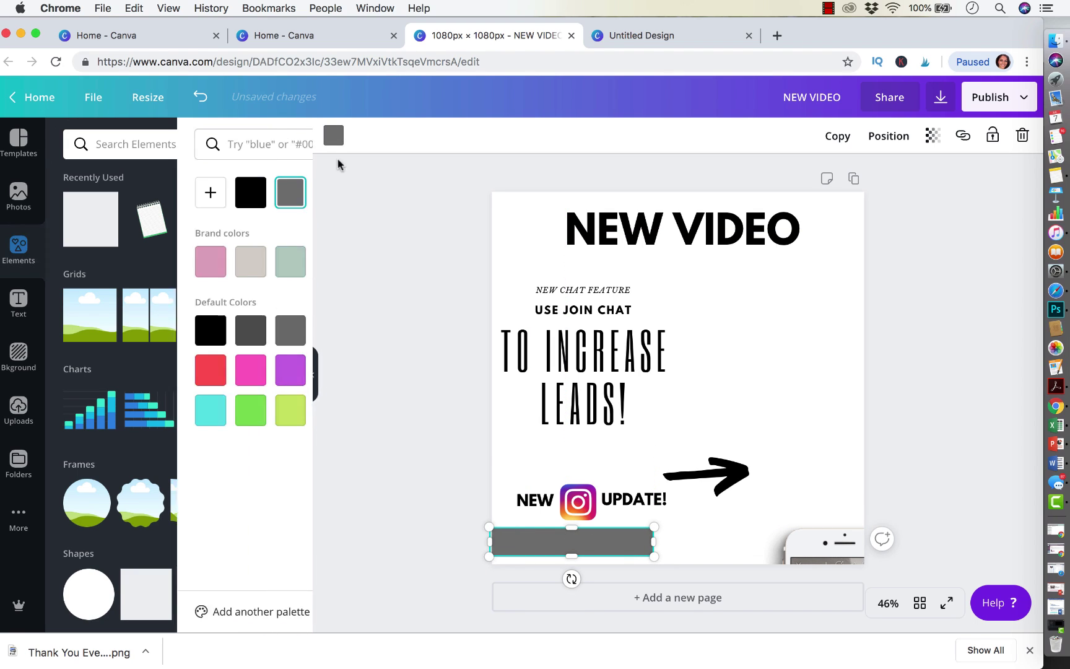
click(79, 261)
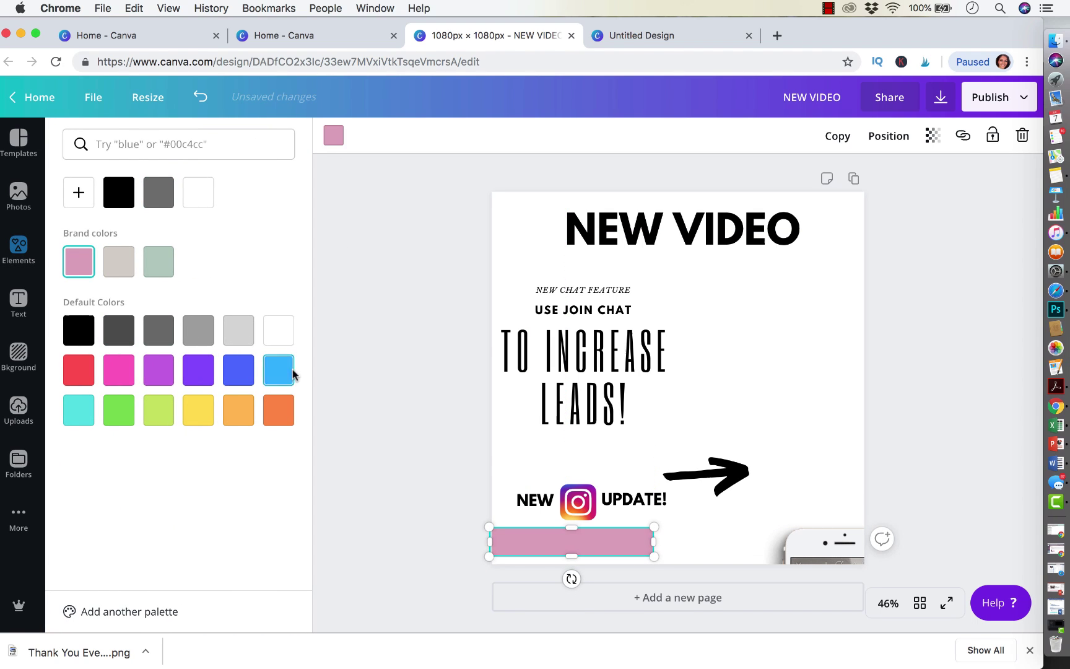
click(367, 412)
click(617, 543)
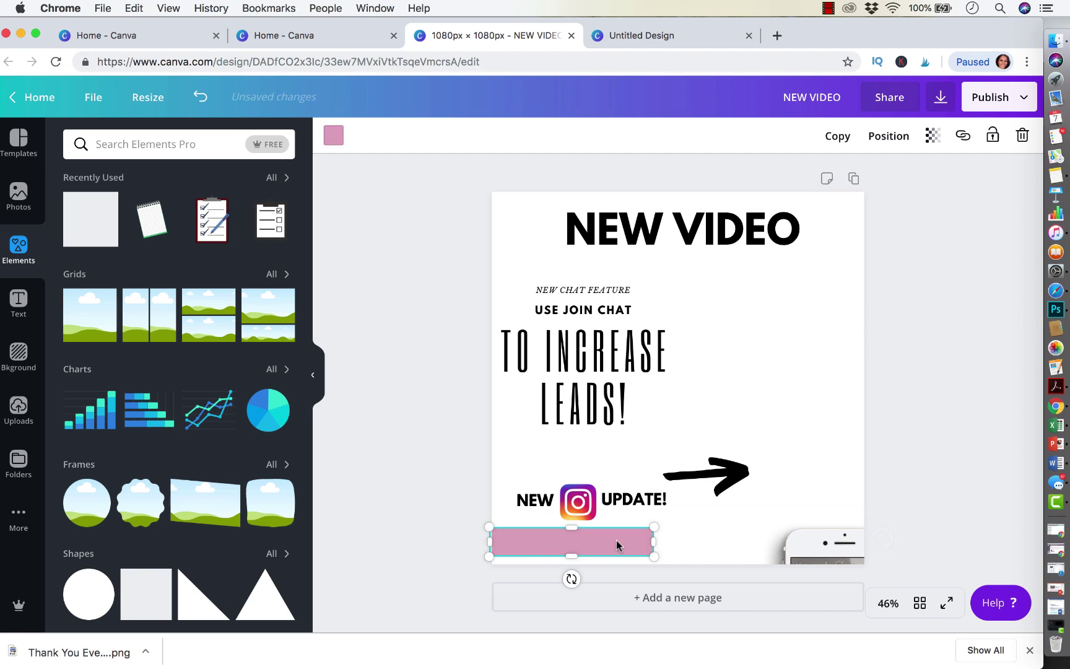
drag(654, 543, 702, 538)
click(435, 497)
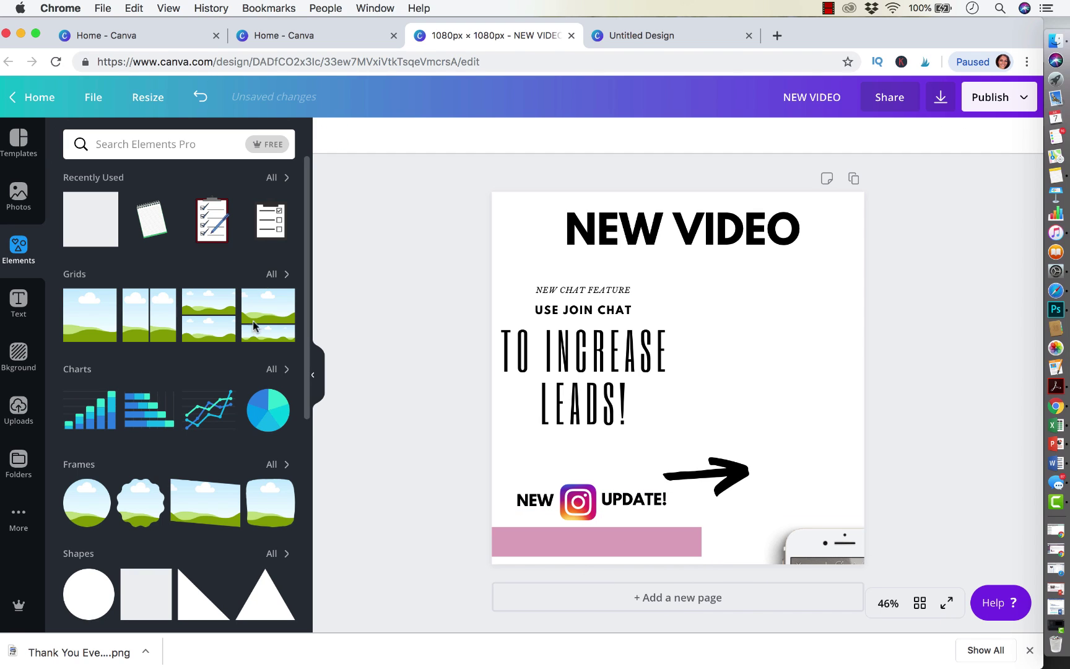
Step: Add a heading on the pink bar containing the creator's website address in capitals
click(19, 302)
click(148, 205)
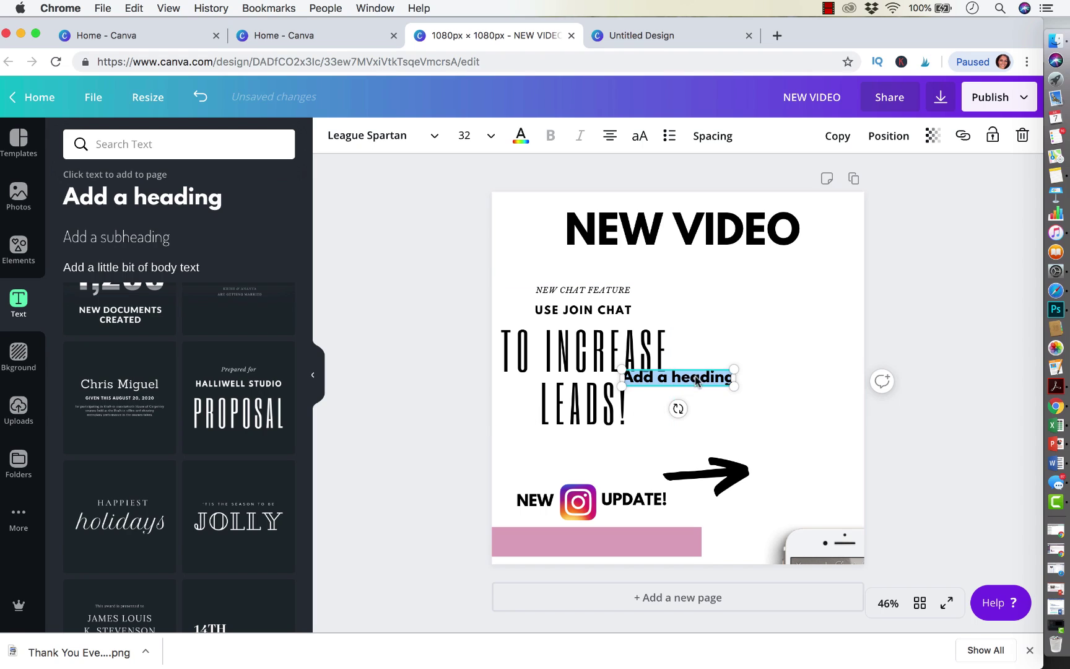
drag(680, 387, 592, 541)
text(NA)
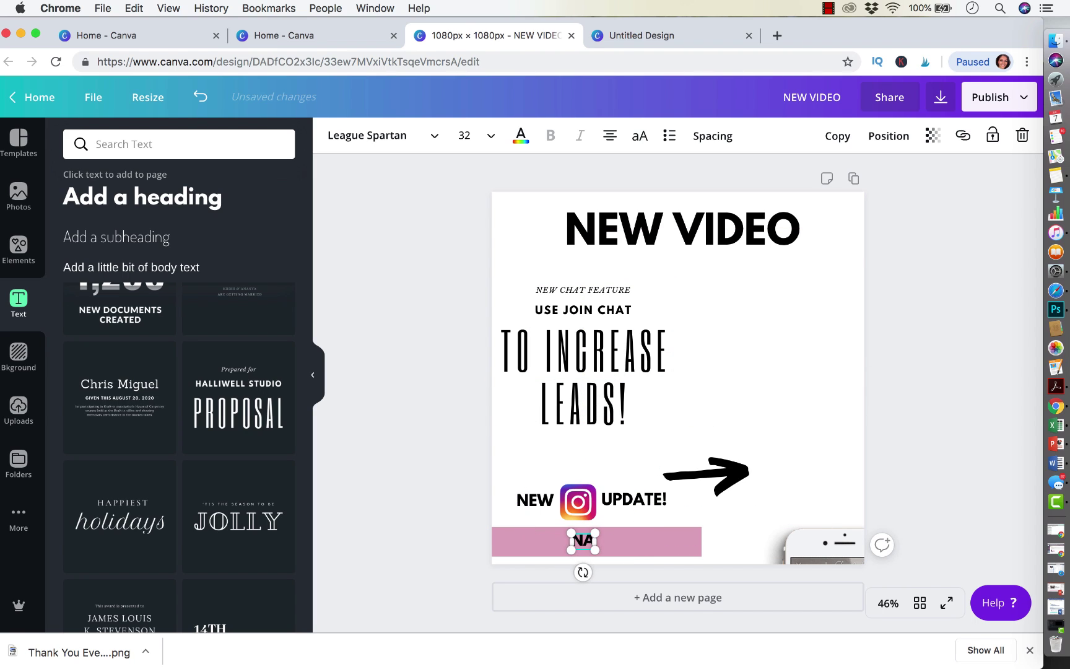
text(NCYBADILLO.)
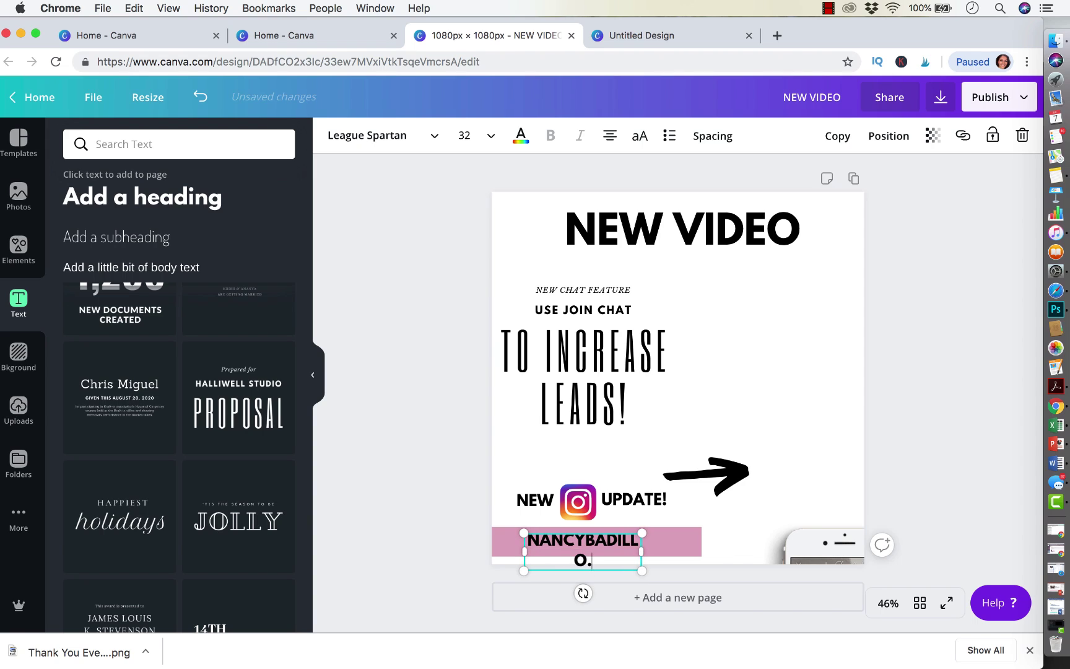
text(com)
key(BackSpace)
key(BackSpace)
key(BackSpace)
text(COM)
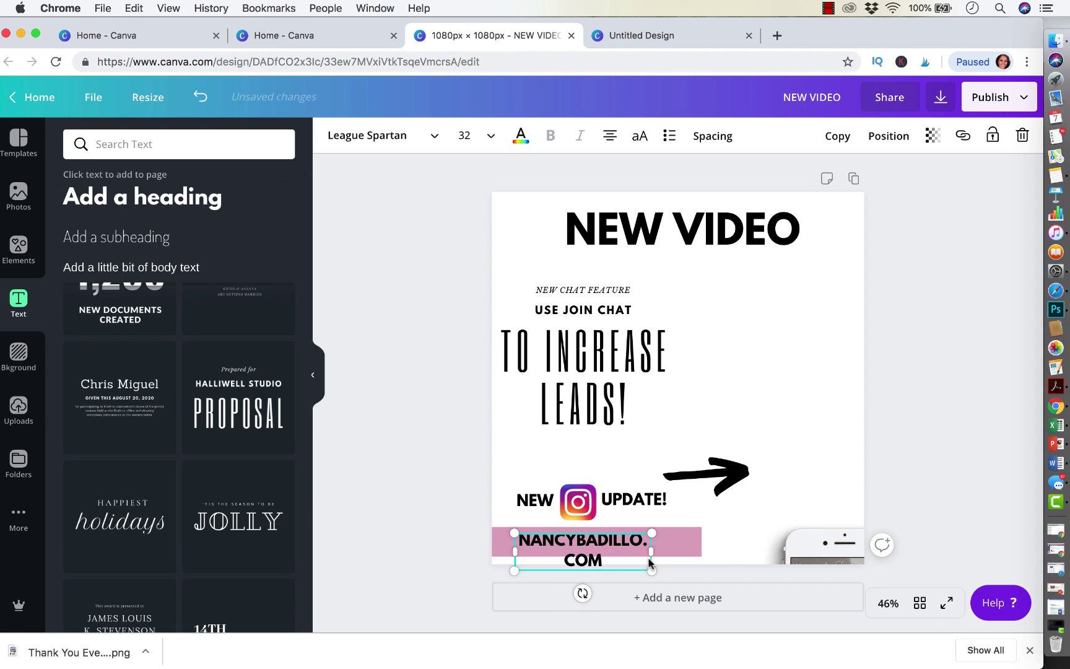
Step: Widen the website address text box so it fits on one line, and center it on the pink bar
drag(651, 551, 689, 550)
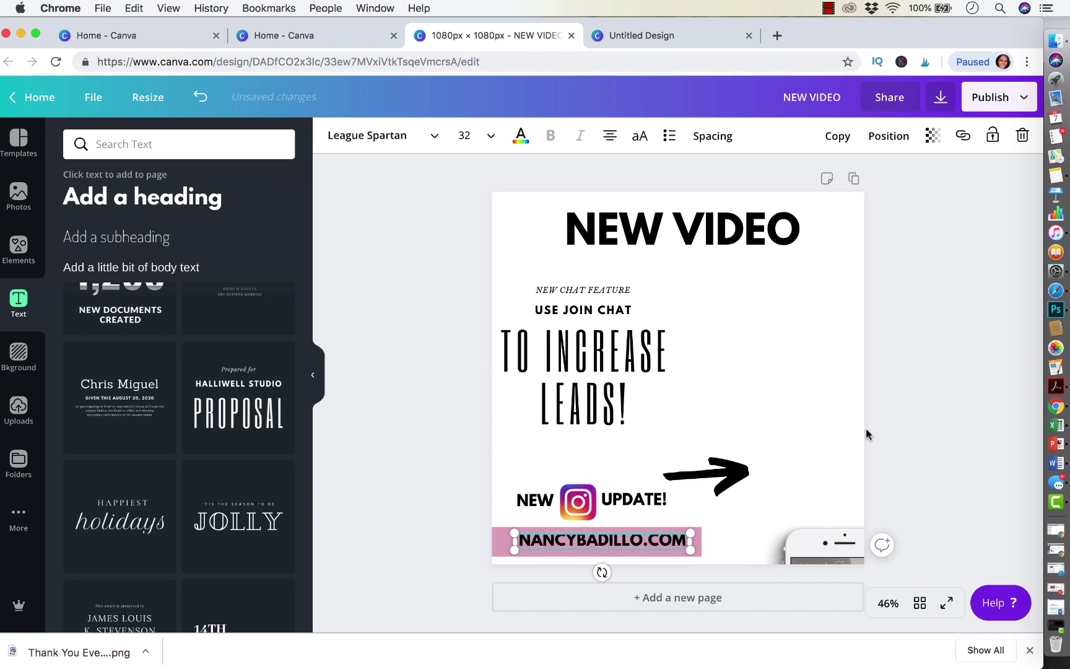
click(899, 419)
click(641, 543)
drag(642, 548, 638, 550)
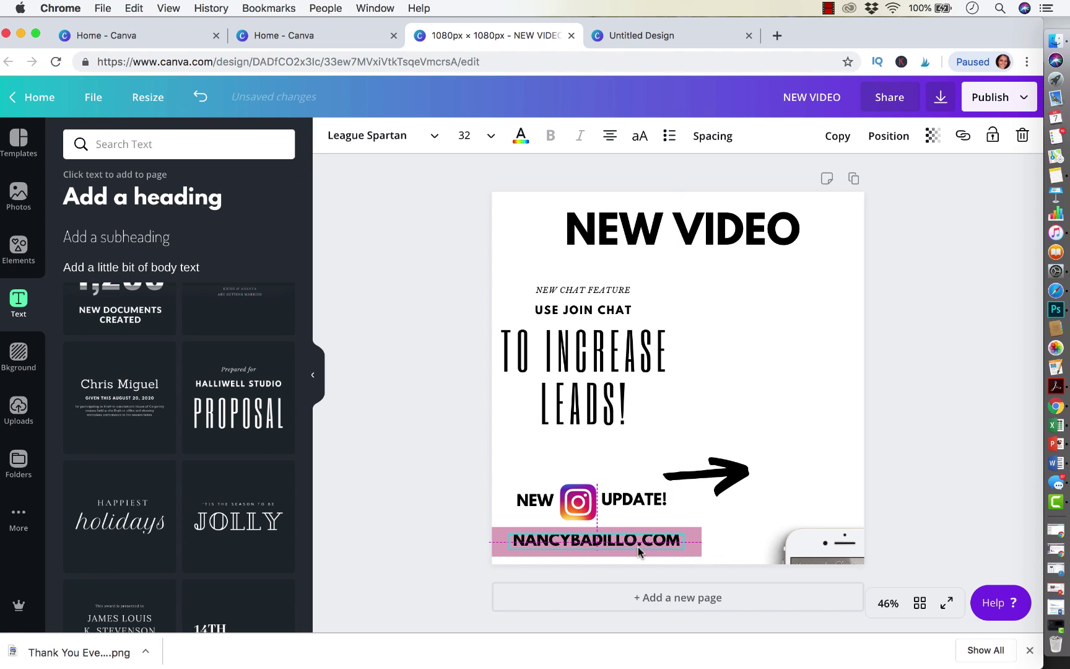
Step: Move the phone mockup up so the arrow points at its JOIN CHAT label, and reposition and enlarge the text group beside it
click(811, 538)
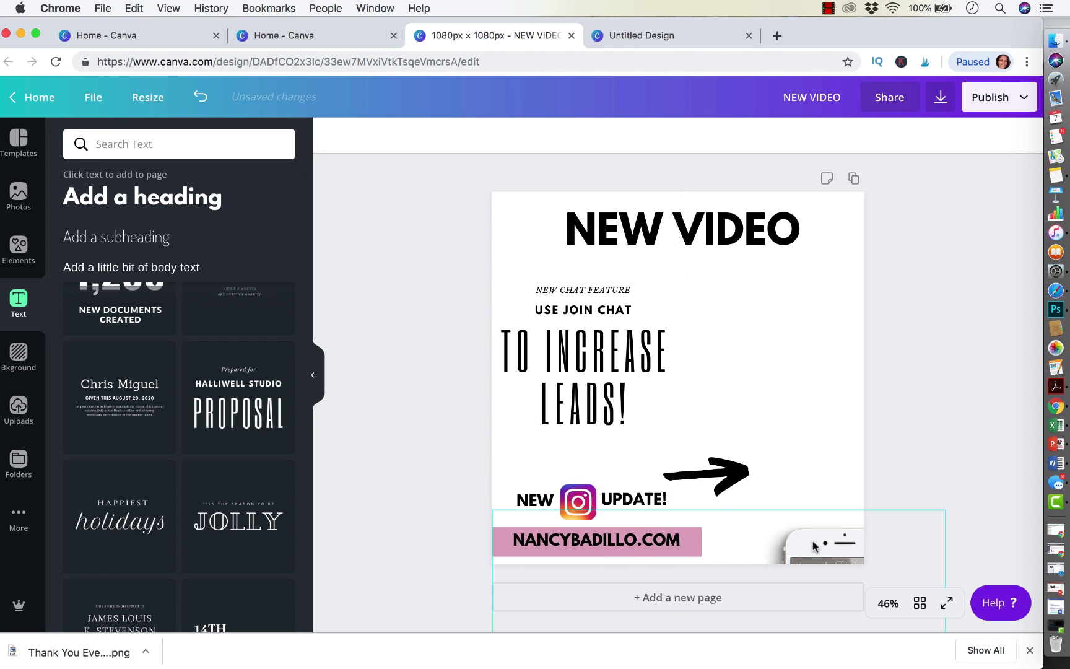
drag(812, 538, 739, 301)
click(591, 350)
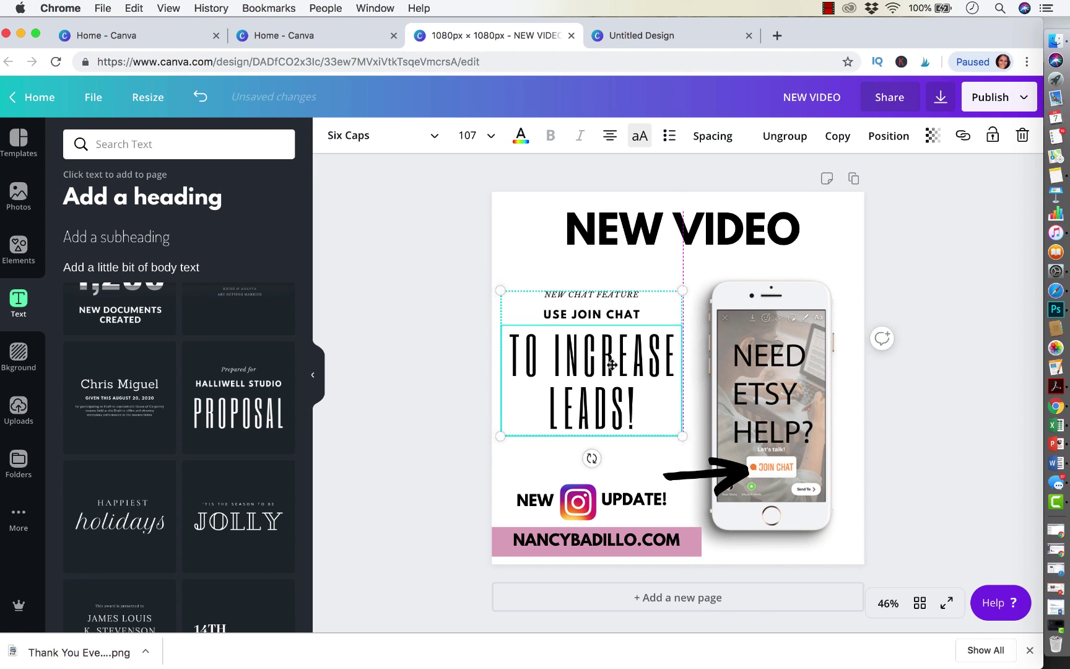
mouse_move(592, 350)
mouse_down()
mouse_move(605, 370)
mouse_move(606, 358)
mouse_up()
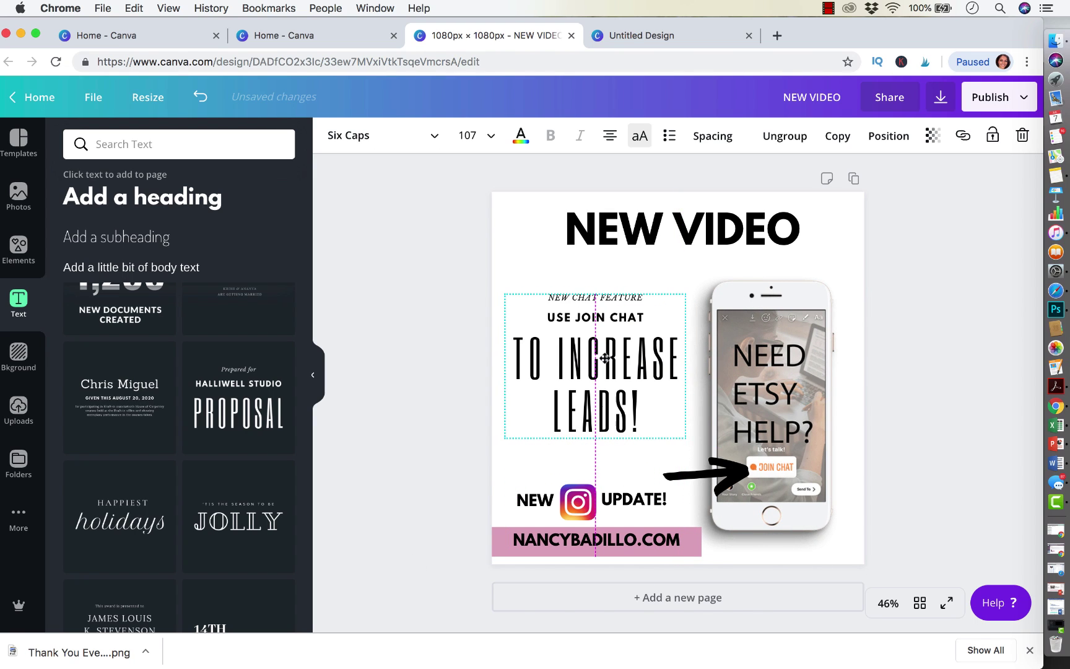
drag(685, 441, 708, 457)
drag(656, 389, 647, 378)
click(921, 299)
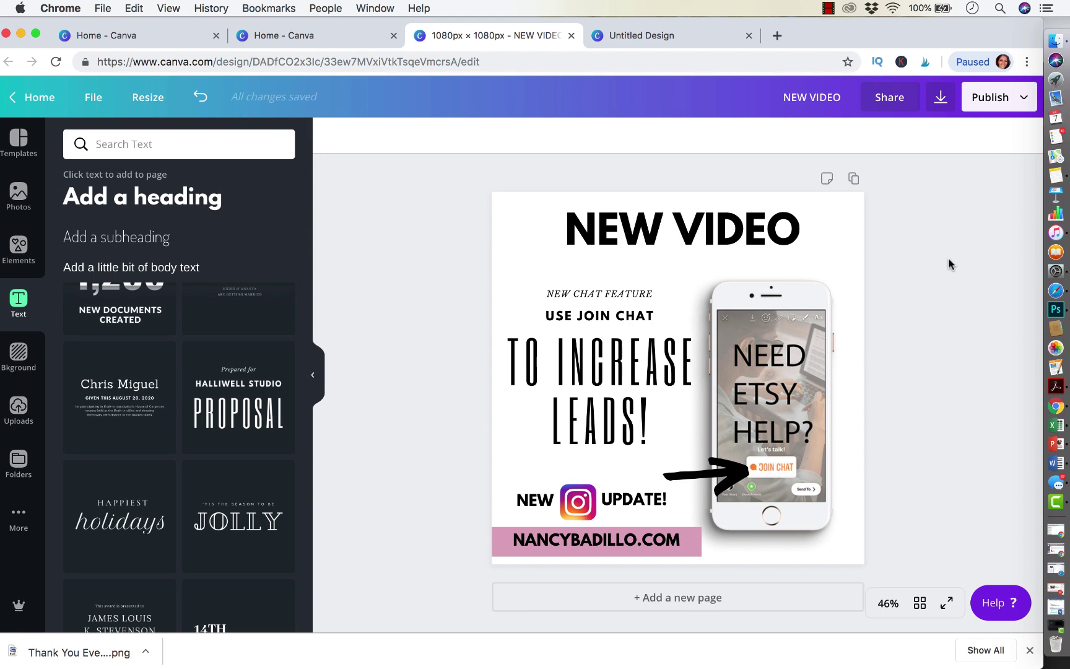
scroll(873, 272, down, 1)
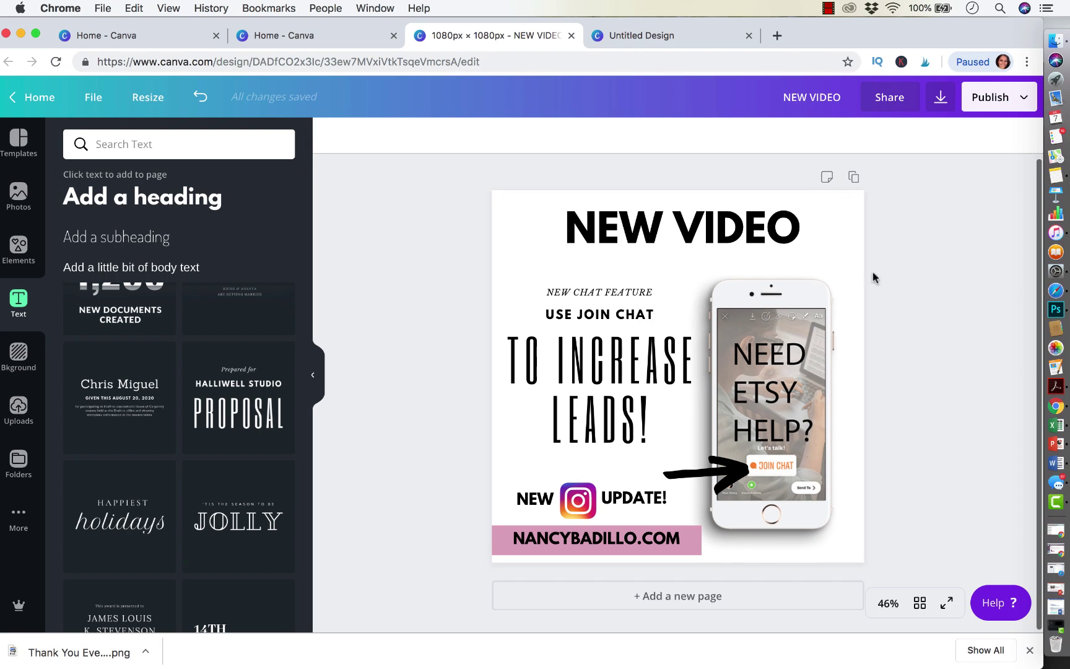
click(18, 141)
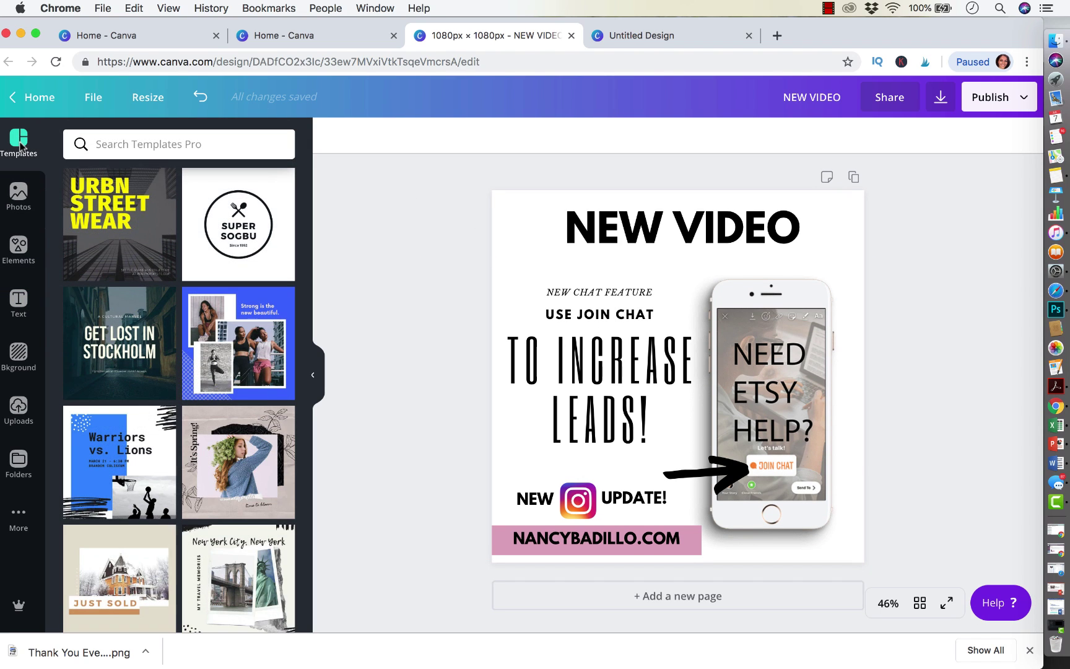
scroll(239, 372, down, 5)
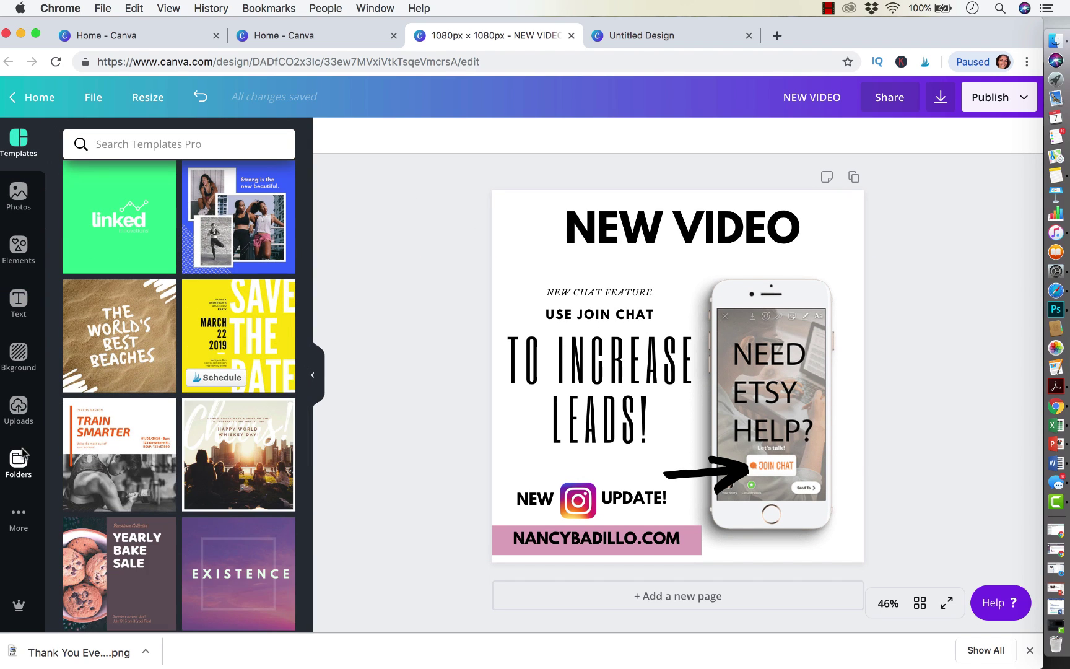
Step: Return to the home page and create a new Pinterest Graphic from the available design types
click(37, 96)
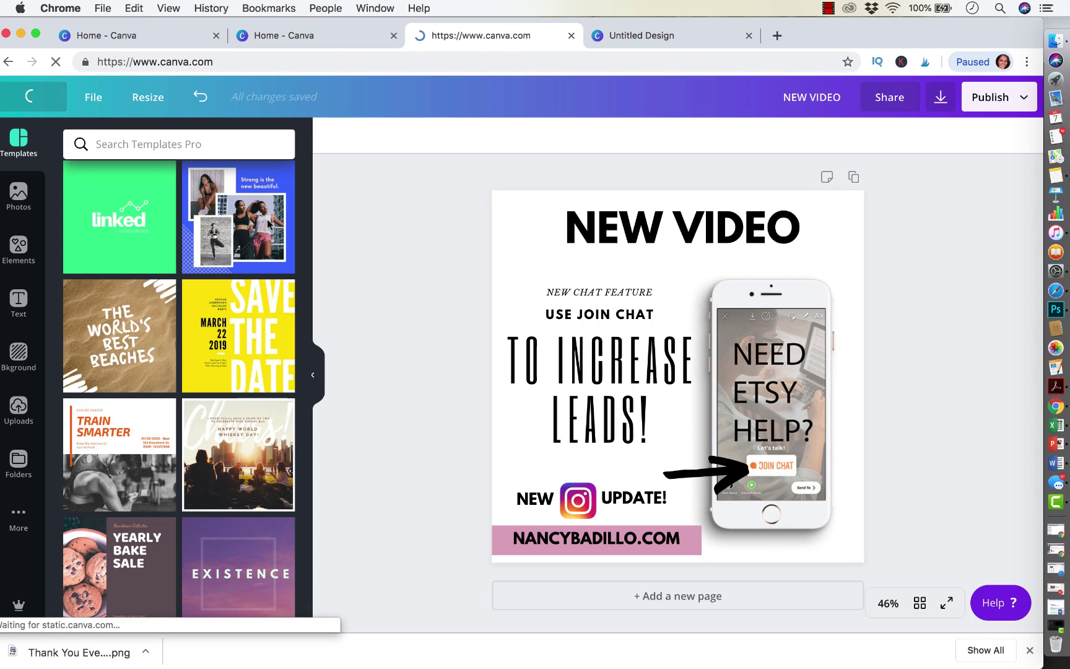
scroll(533, 418, down, 3)
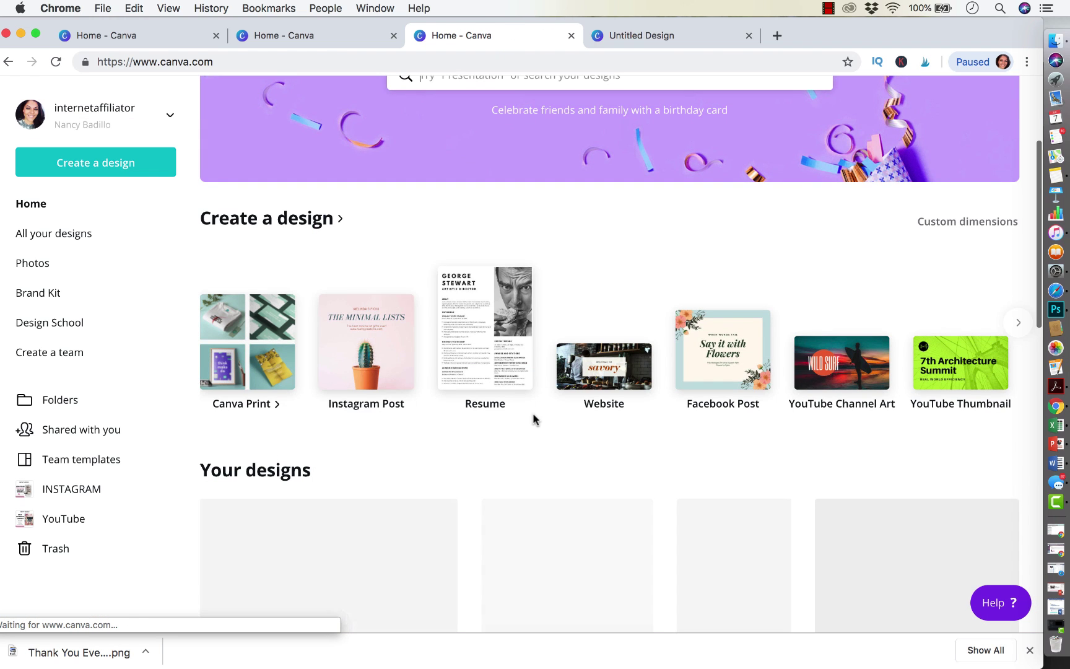
scroll(557, 387, up, 3)
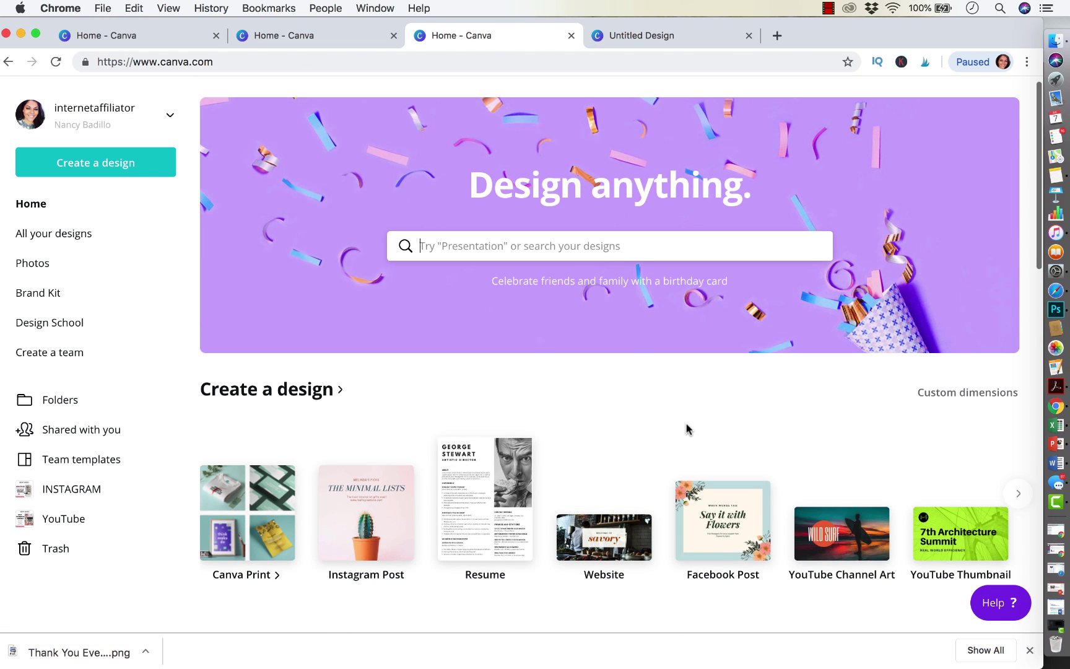
scroll(685, 430, down, 7)
scroll(687, 429, up, 5)
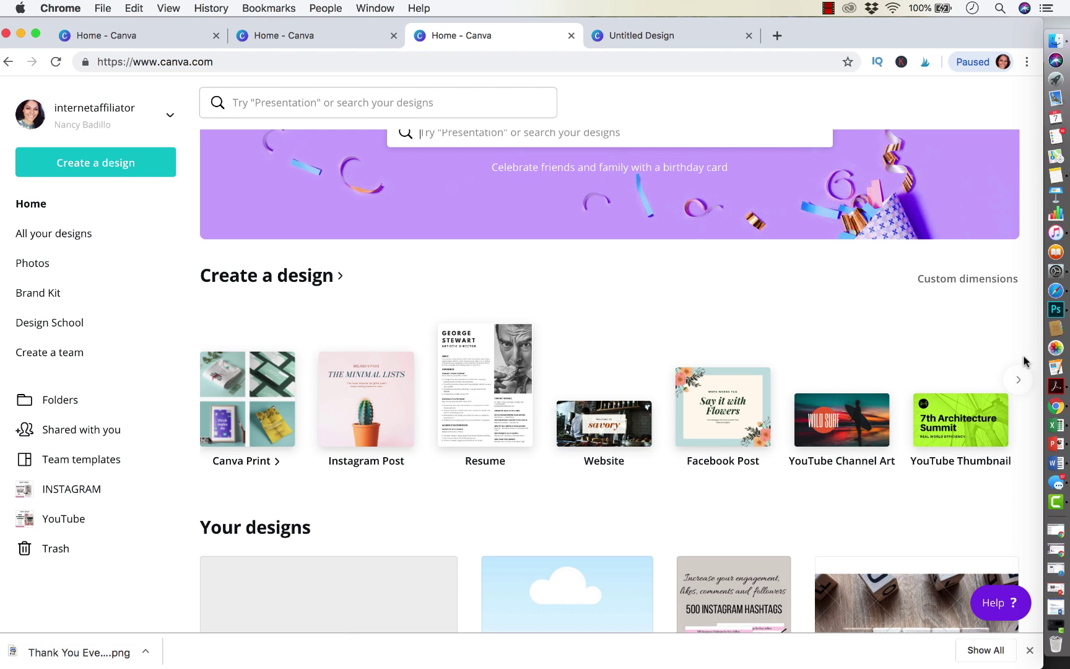
click(1019, 381)
click(1019, 380)
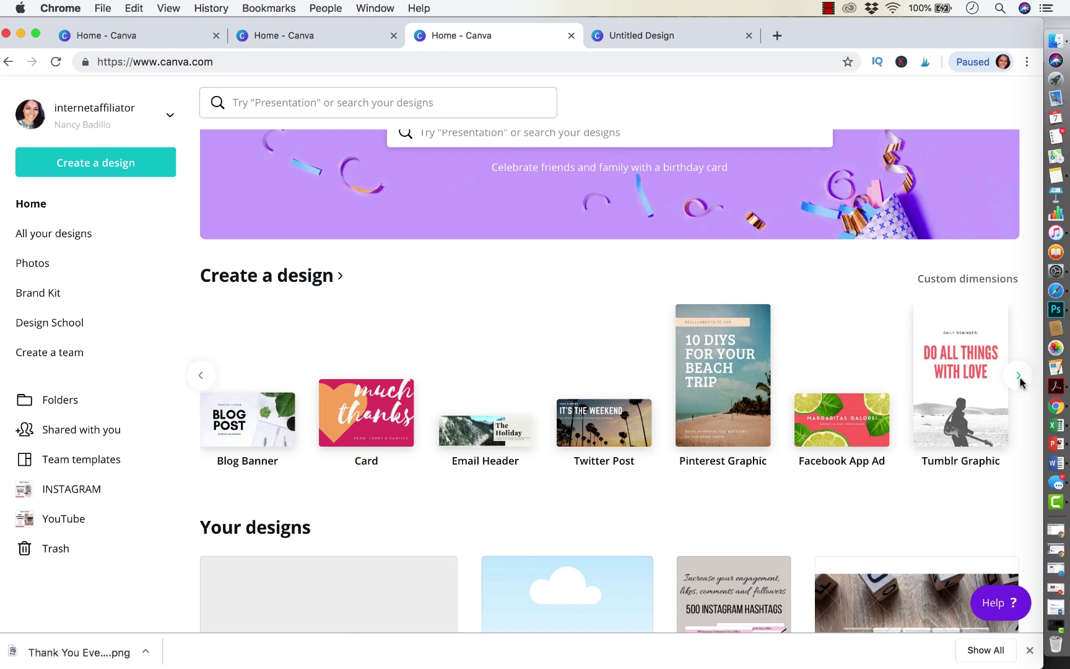
click(1019, 380)
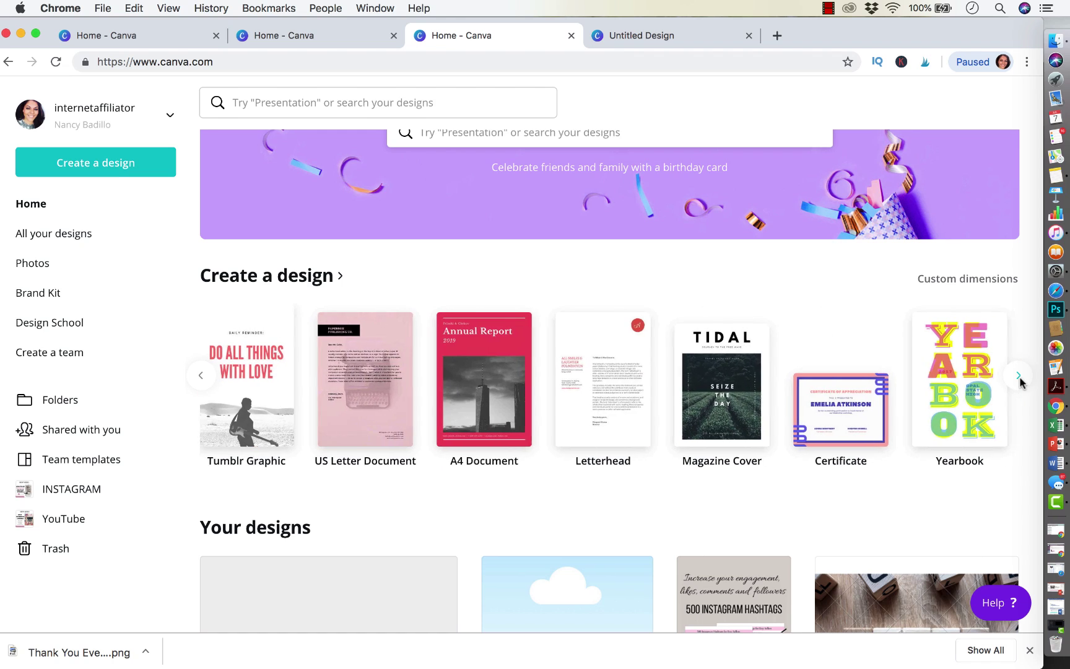
click(202, 376)
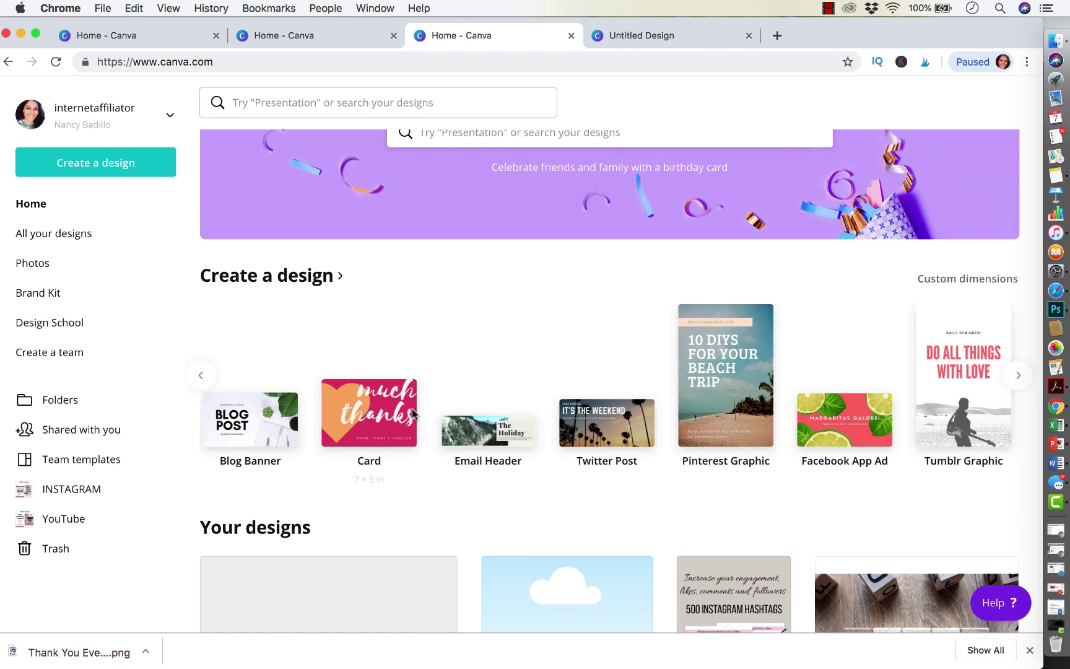
click(717, 373)
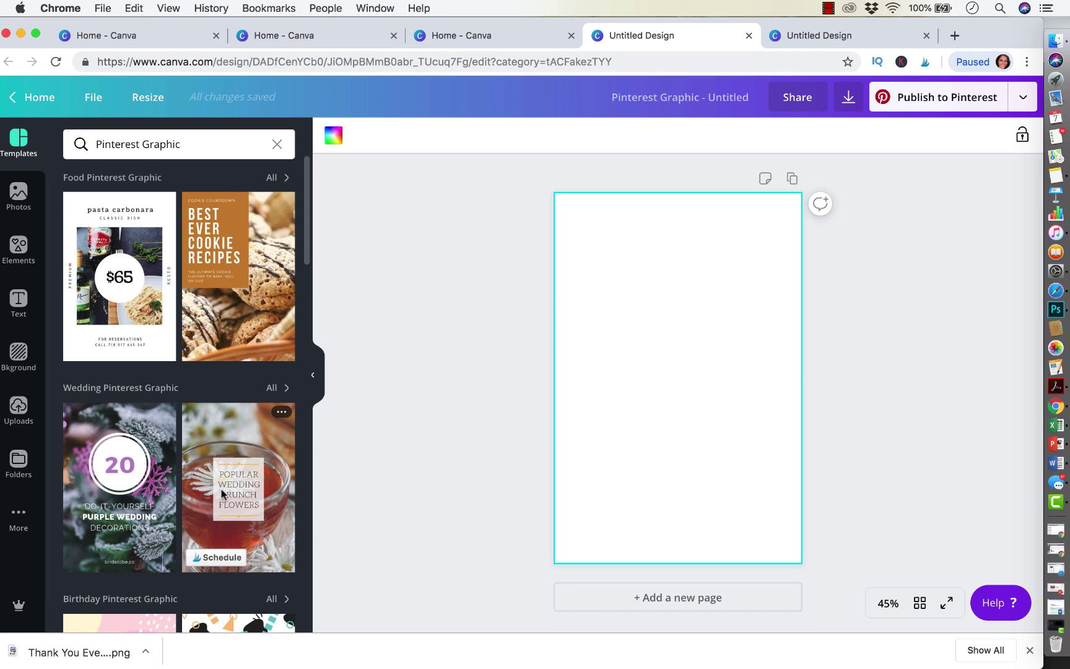
Step: Try the "15 Gift Ideas for the Classy Dad" and "Make Your Wedding Known" templates on the blank Pinterest graphic
scroll(210, 434, down, 5)
scroll(220, 488, down, 3)
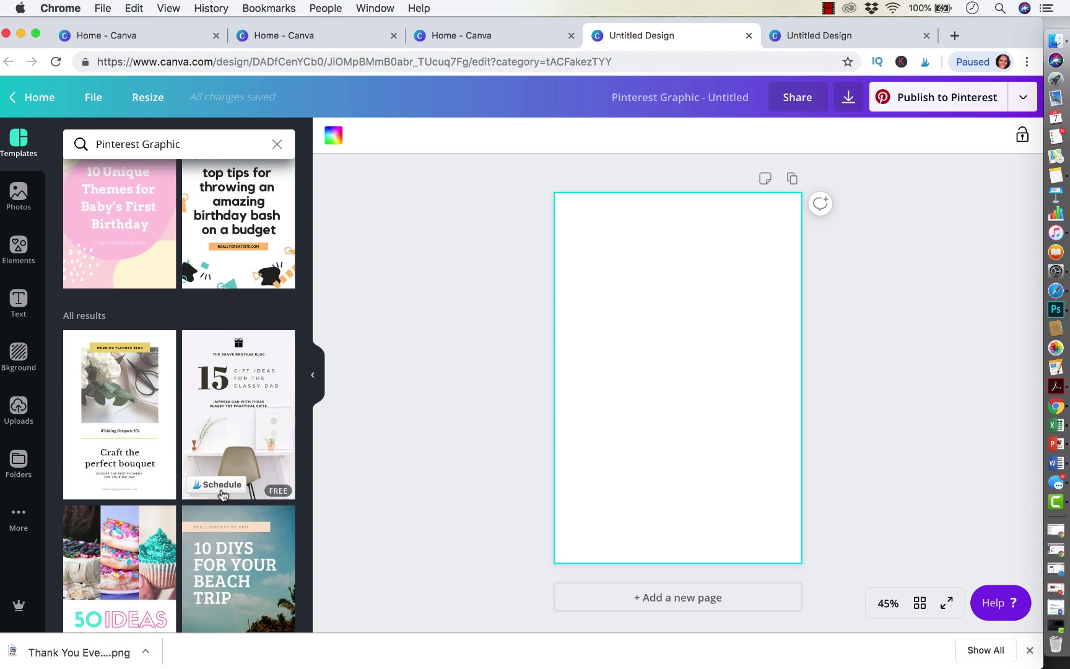
click(248, 415)
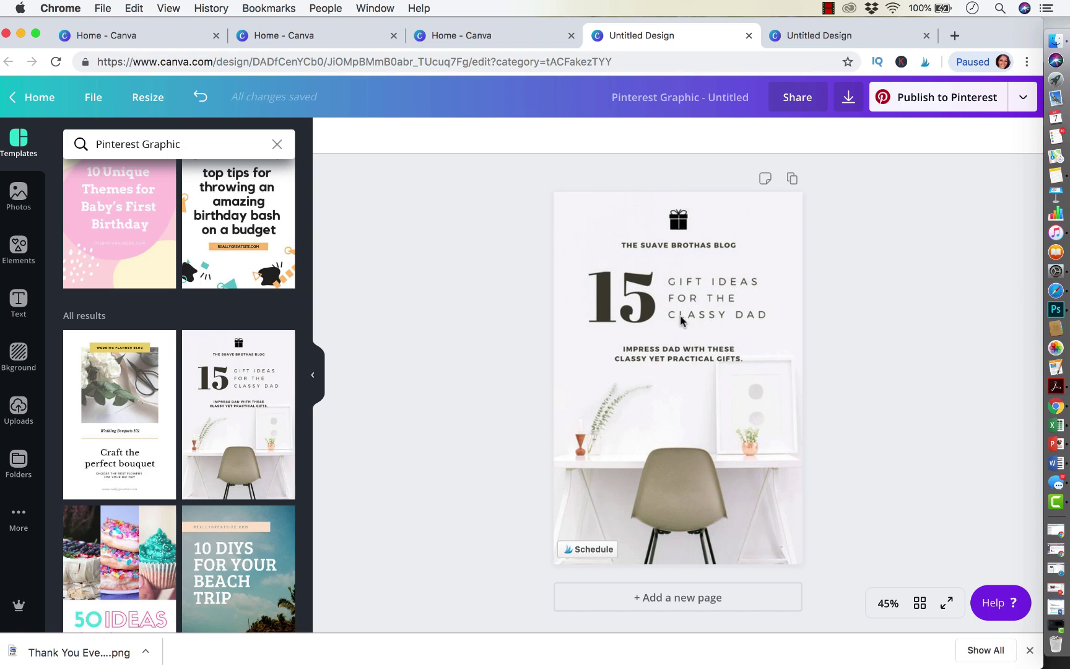
click(707, 362)
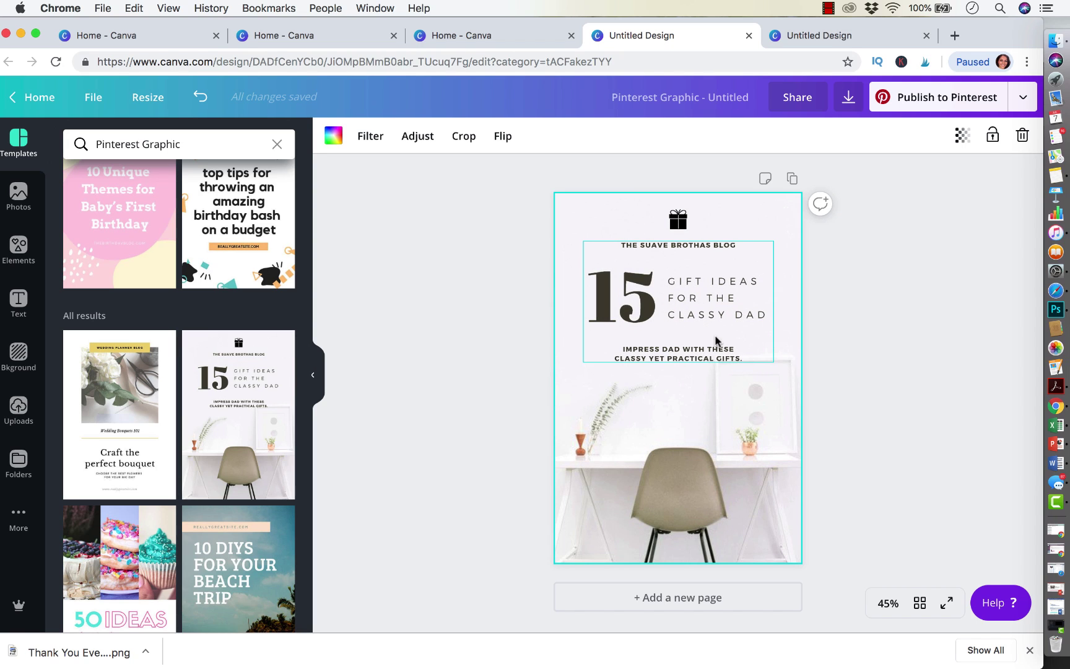
scroll(248, 371, down, 10)
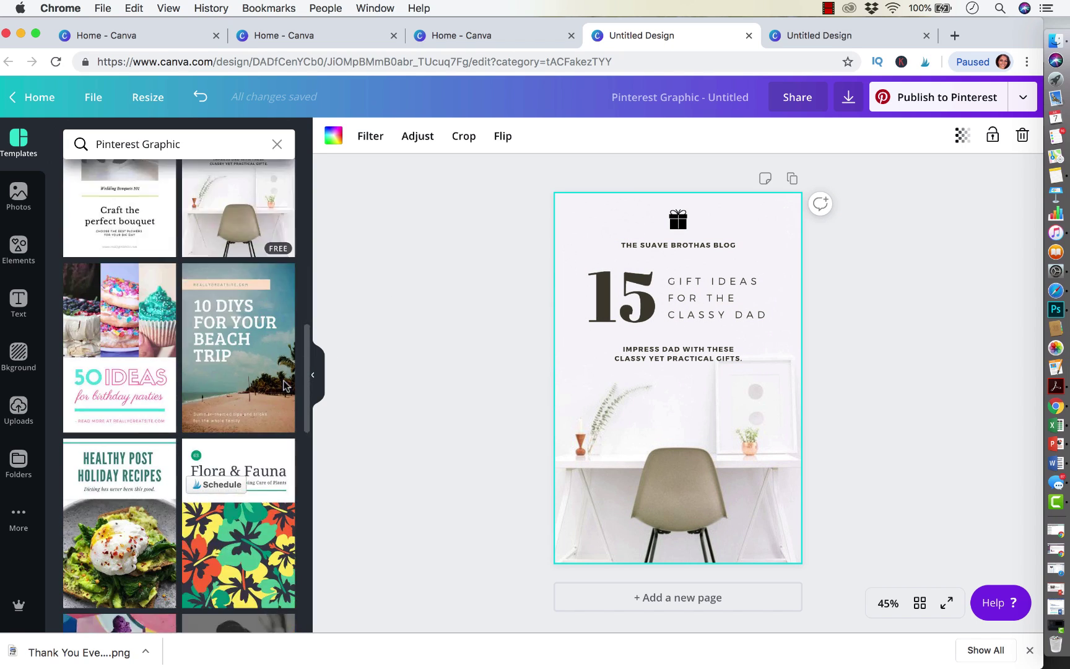
click(254, 398)
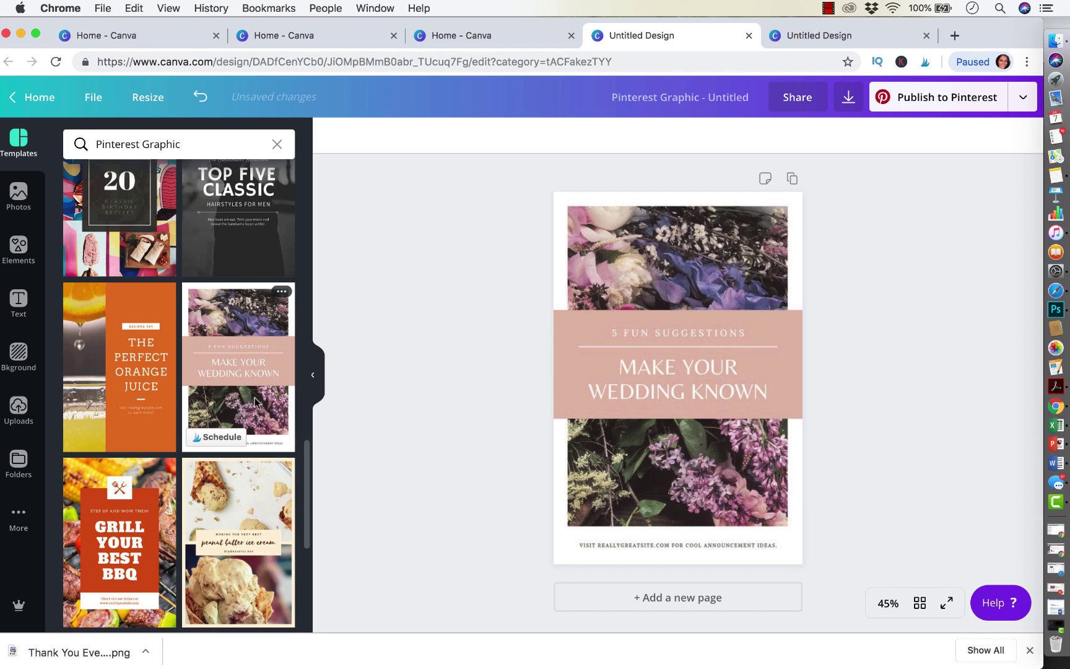
Step: Apply the "Style for Kids" template to the Pinterest graphic
scroll(254, 398, down, 8)
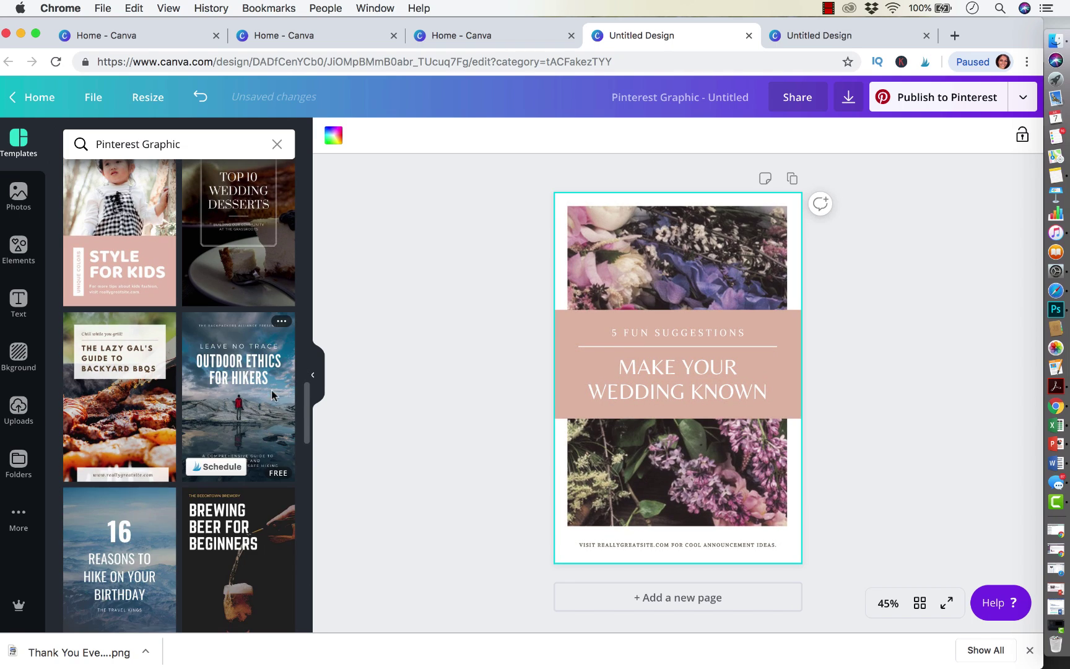
scroll(231, 362, up, 5)
click(138, 384)
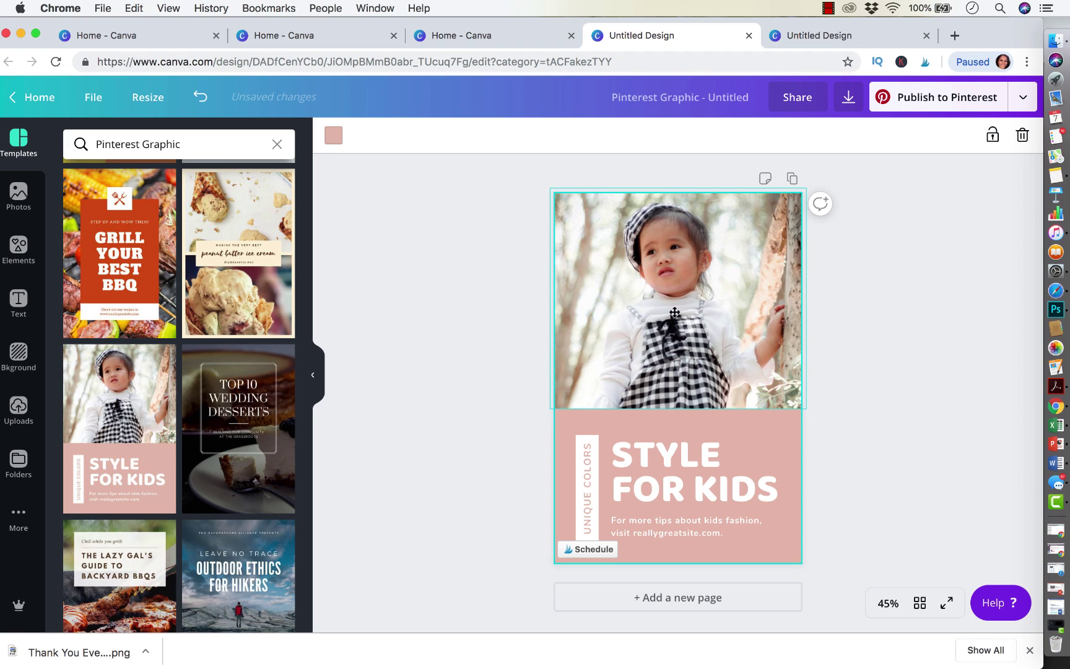
Step: Try the uploaded illustration of a woman in a pink dress in place of the template's child photo
click(673, 310)
click(20, 409)
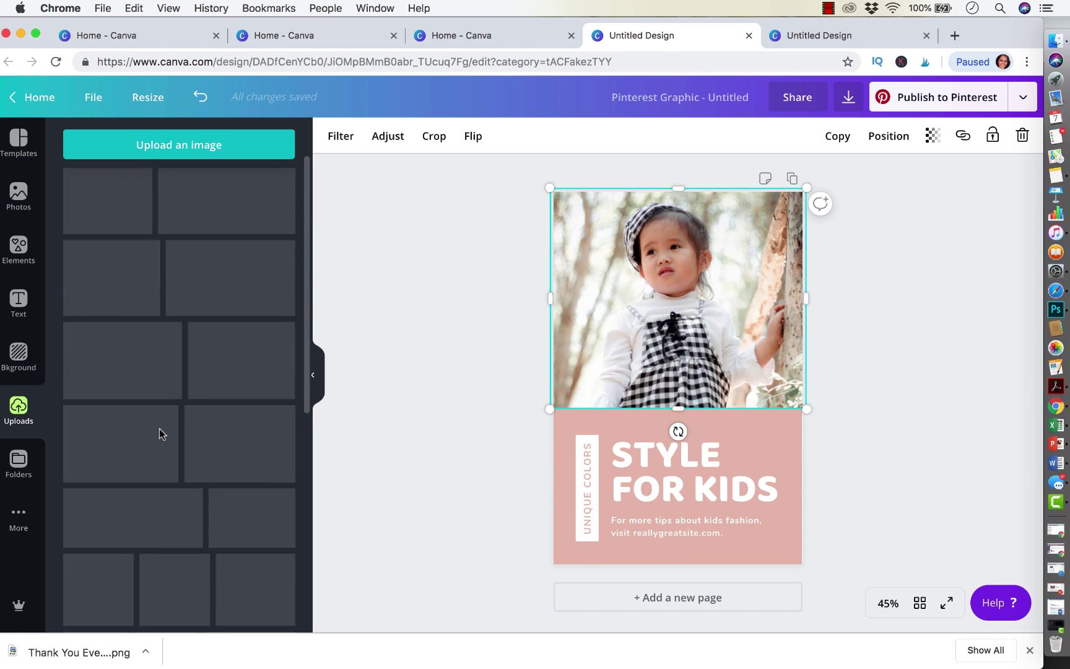
scroll(173, 406, down, 15)
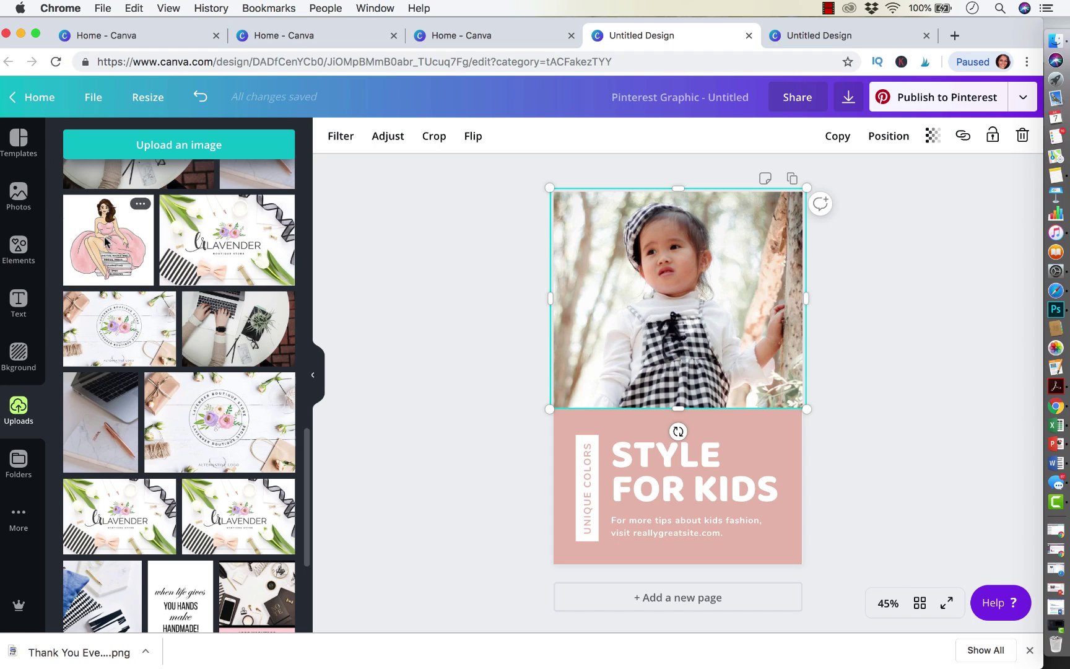
drag(109, 242, 706, 321)
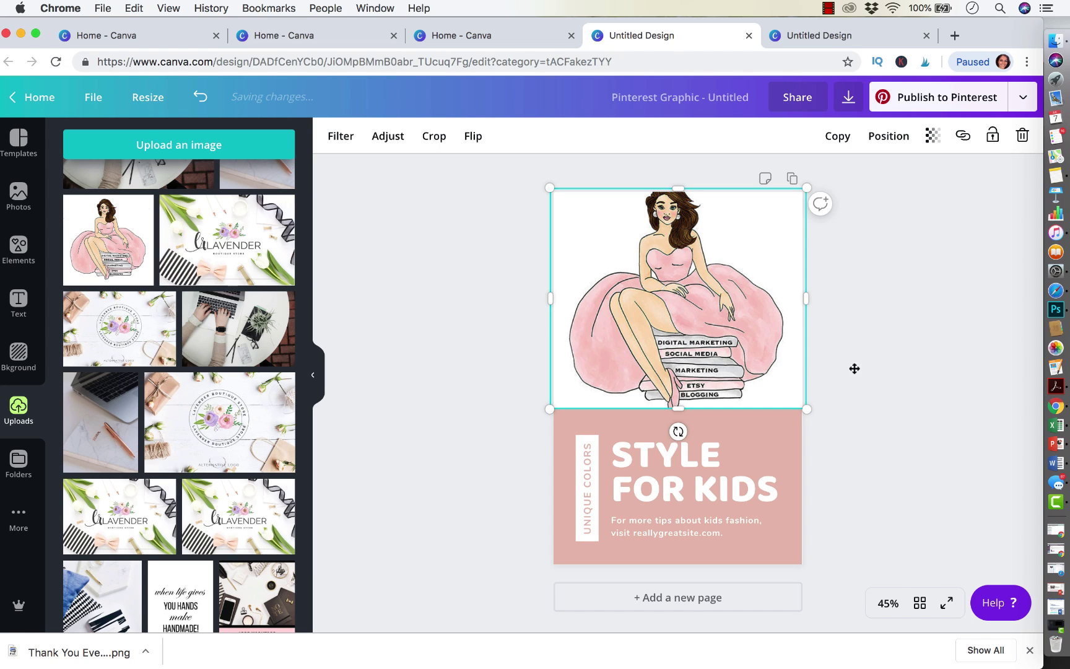
Step: Fill the template's upper image frame with the uploaded photo of hands typing on a white keyboard
scroll(247, 371, down, 10)
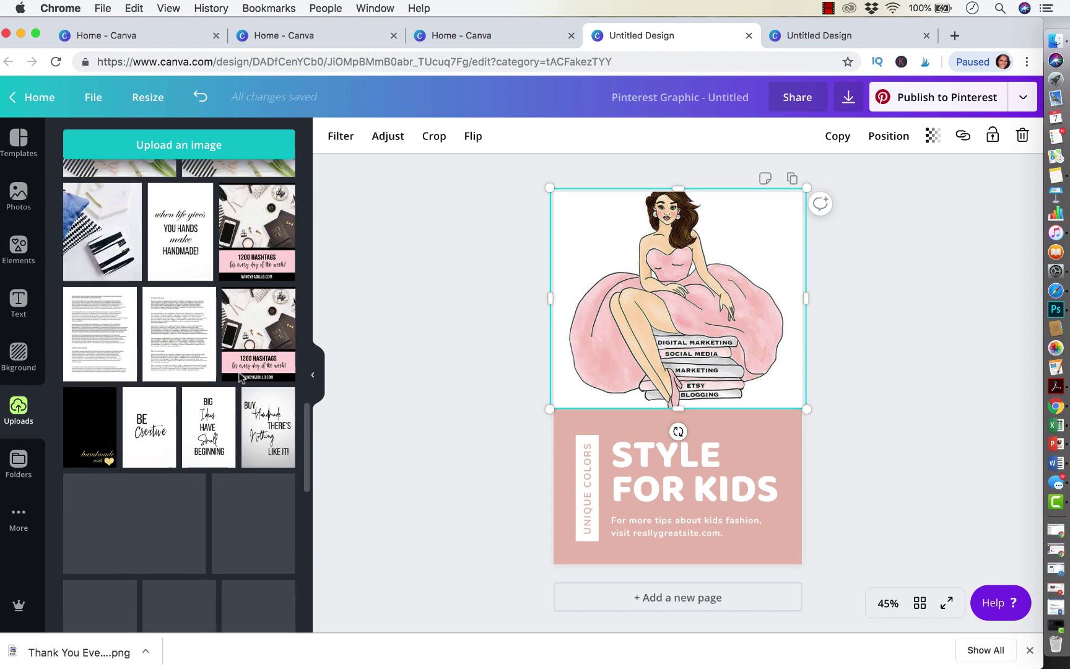
scroll(240, 378, down, 3)
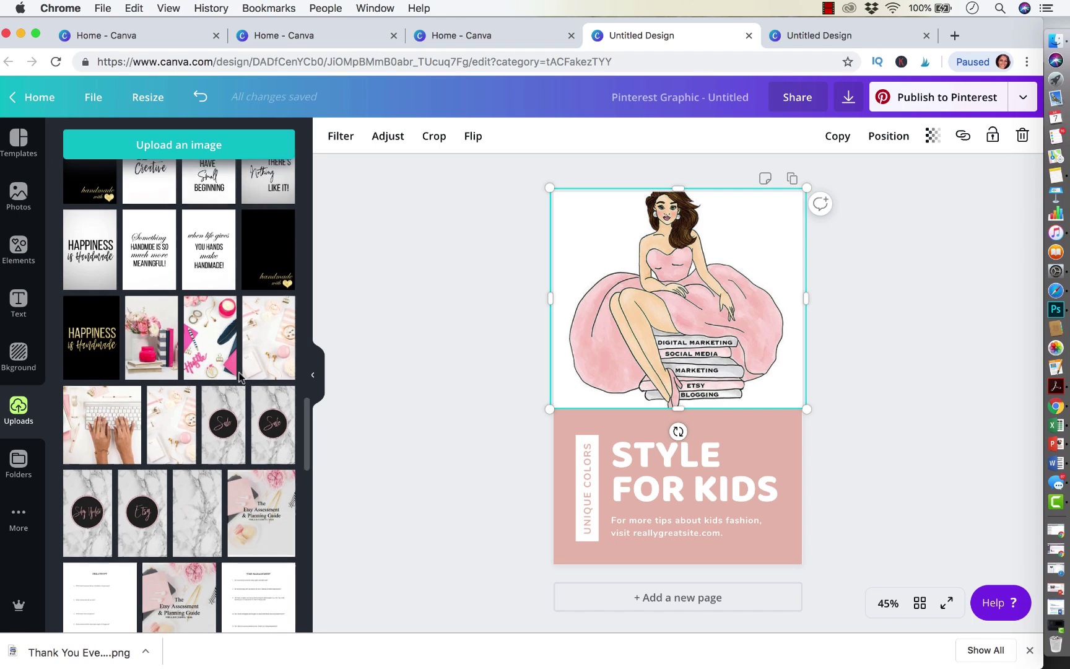
drag(128, 430, 652, 336)
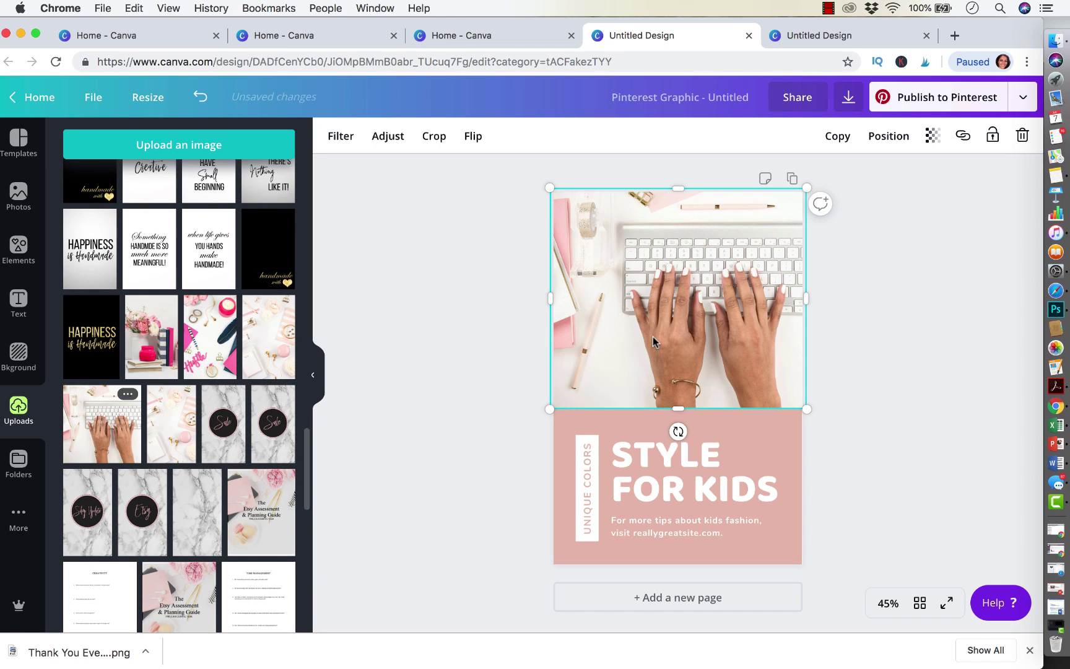
scroll(288, 464, down, 1)
scroll(288, 463, down, 15)
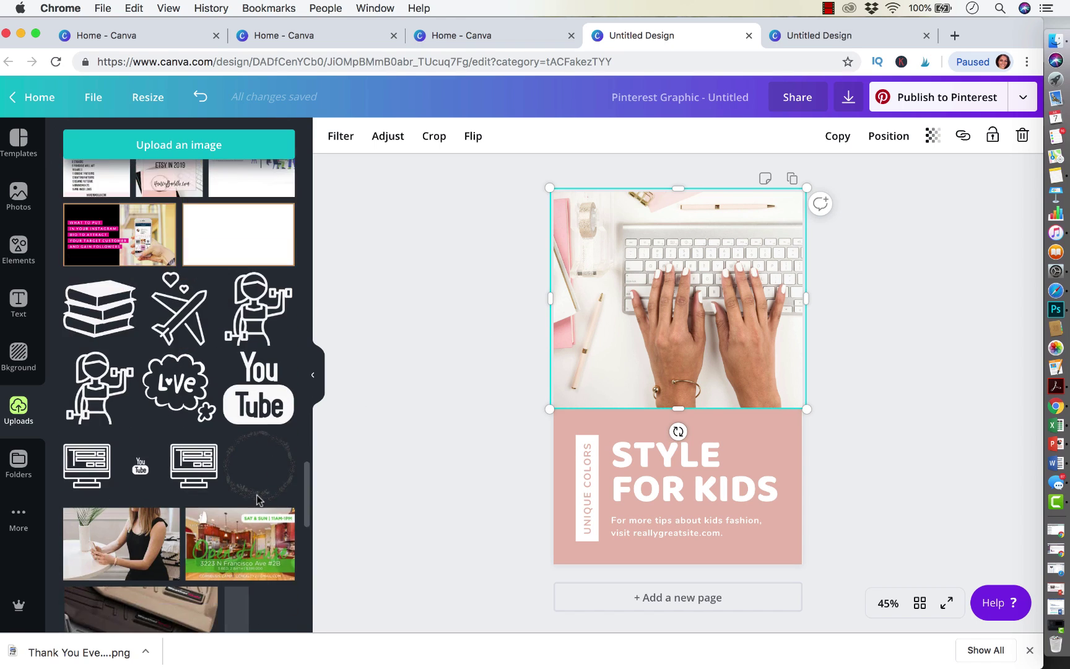
scroll(221, 345, down, 8)
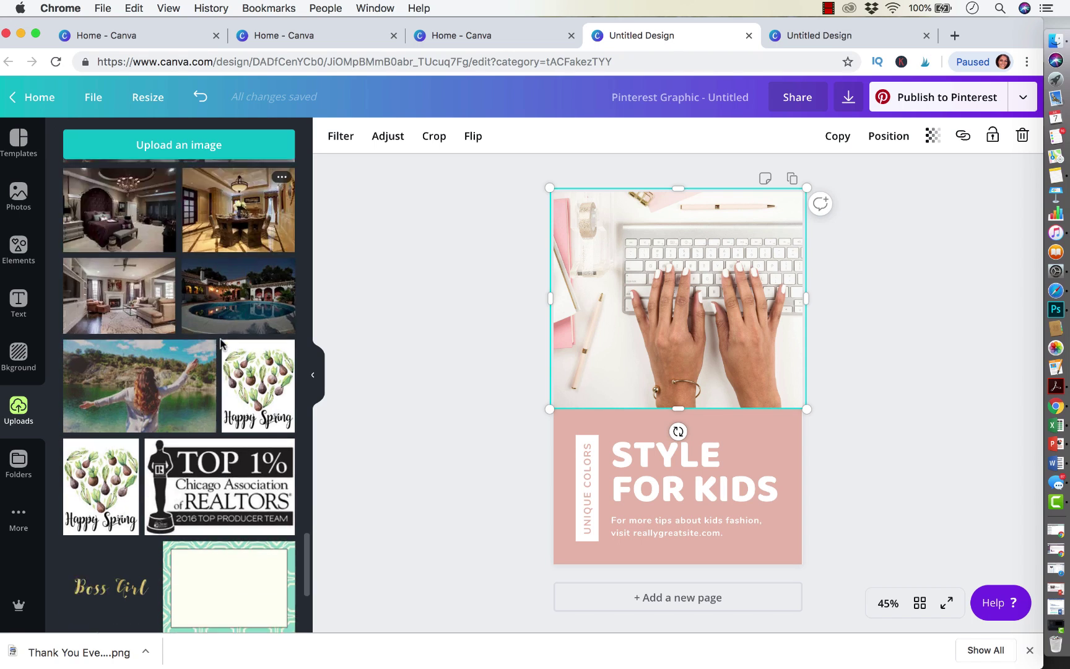
scroll(221, 344, up, 20)
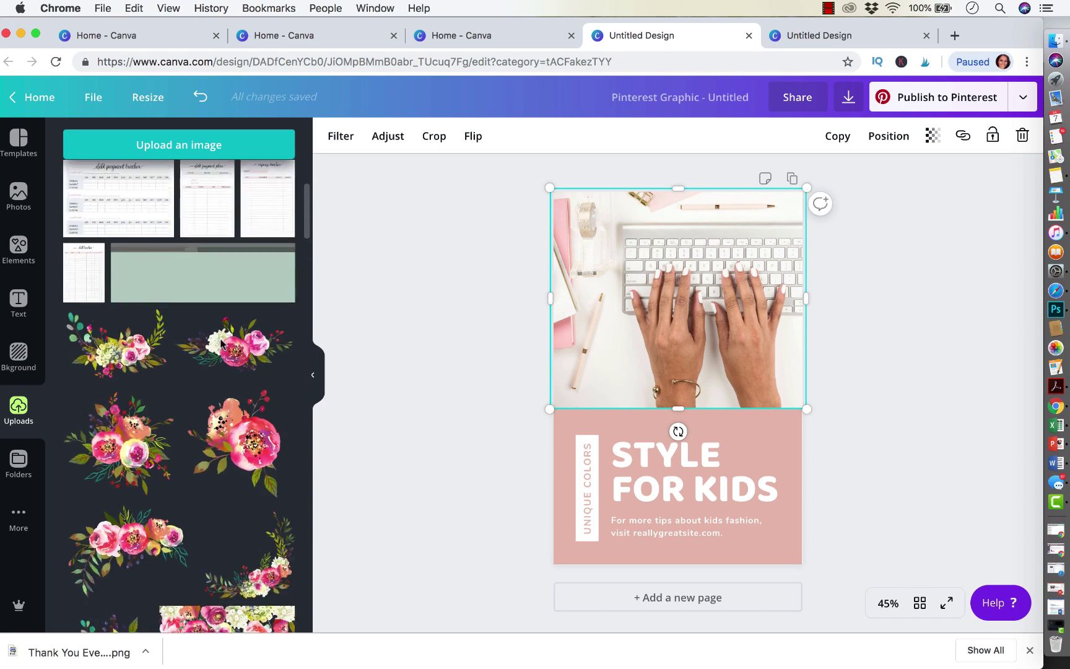
Step: Return to the template library for the Pinterest graphic
click(20, 139)
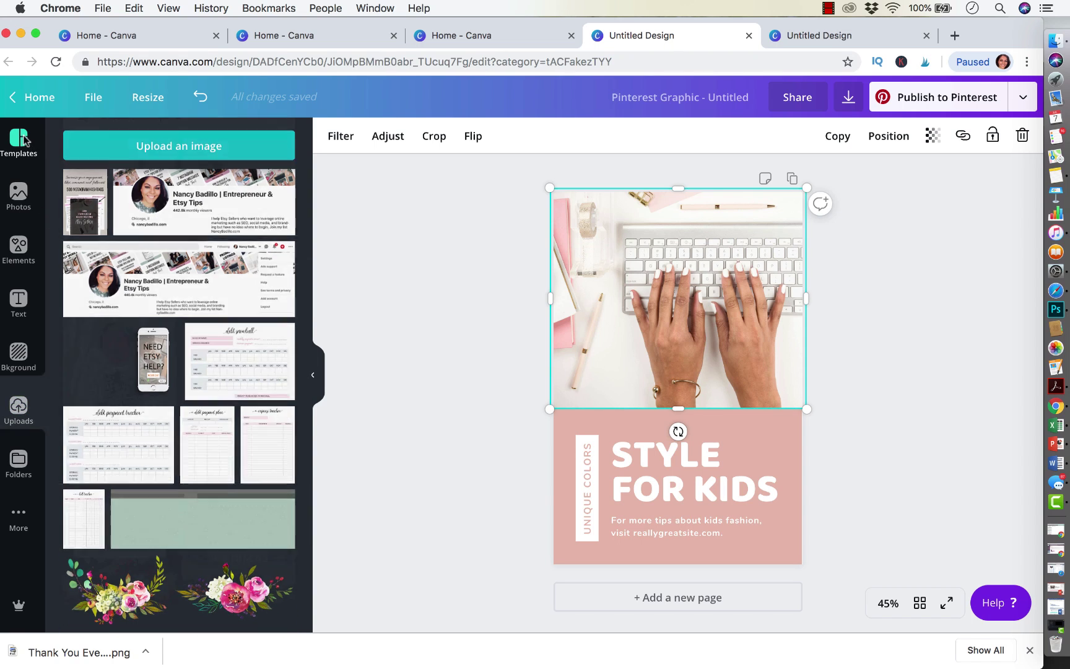